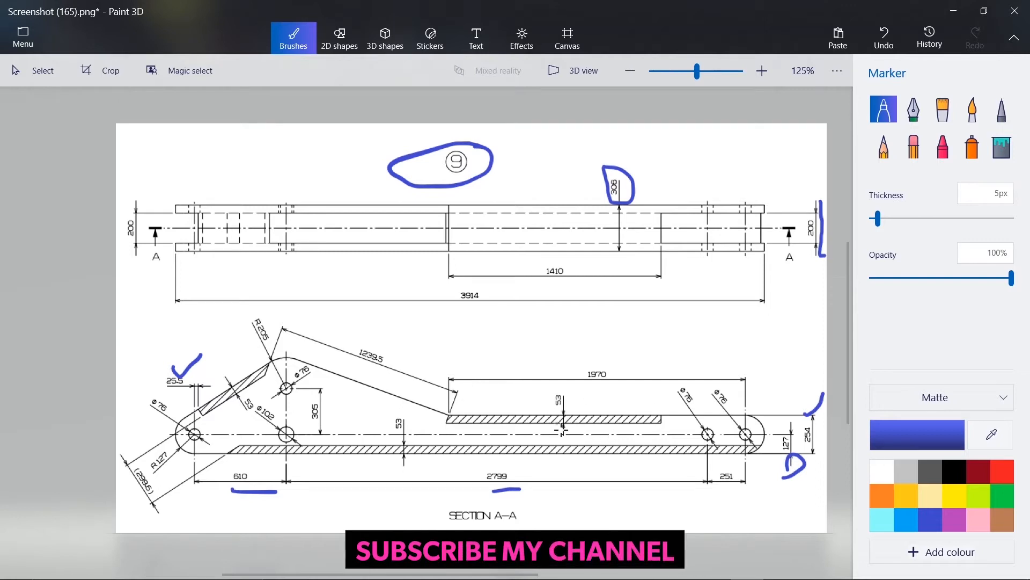
left_click(507, 419)
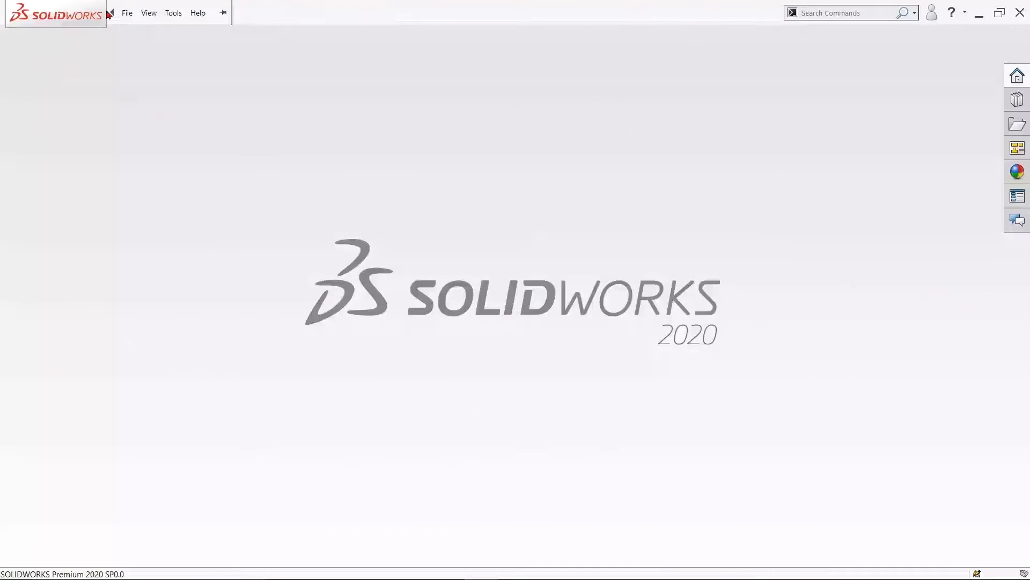
Switch to SOLIDWORKS and create a new part document
left_click(121, 13)
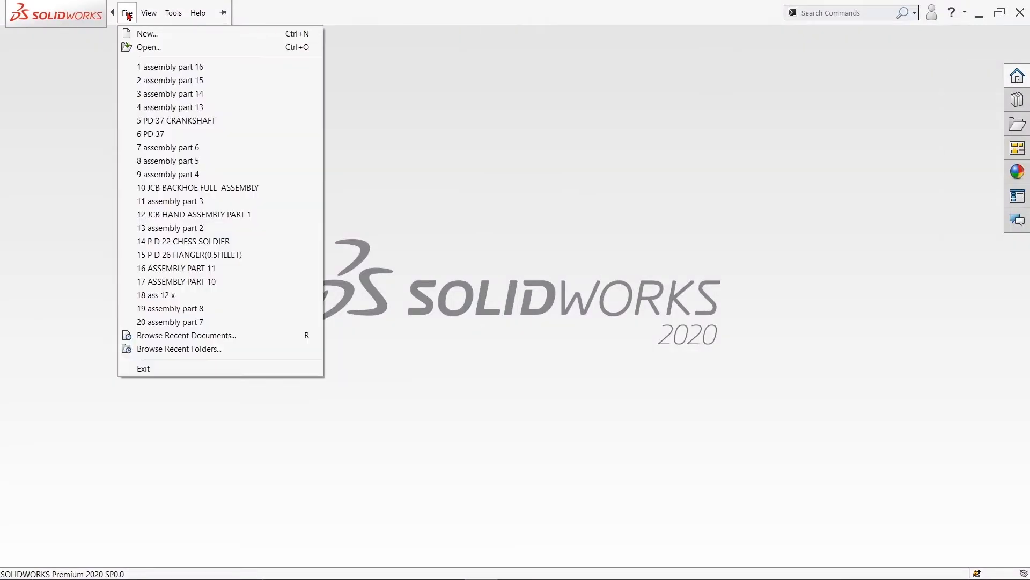
left_click(145, 33)
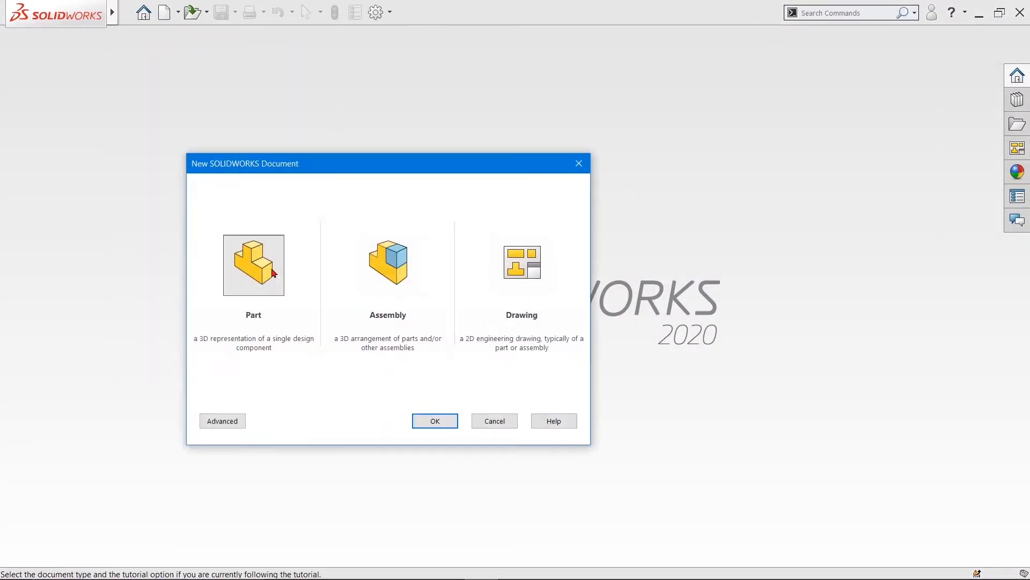
left_click(436, 421)
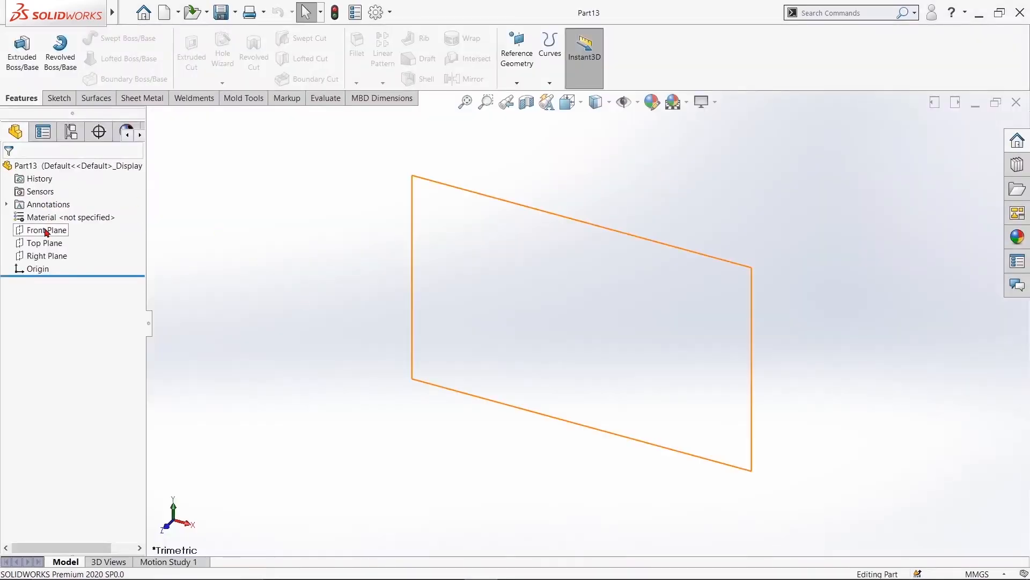
Start a sketch on the Front Plane and draw two concentric circles at the origin with radii of about 31 mm and 52 mm
left_click(45, 231)
left_click(58, 212)
left_click(111, 38)
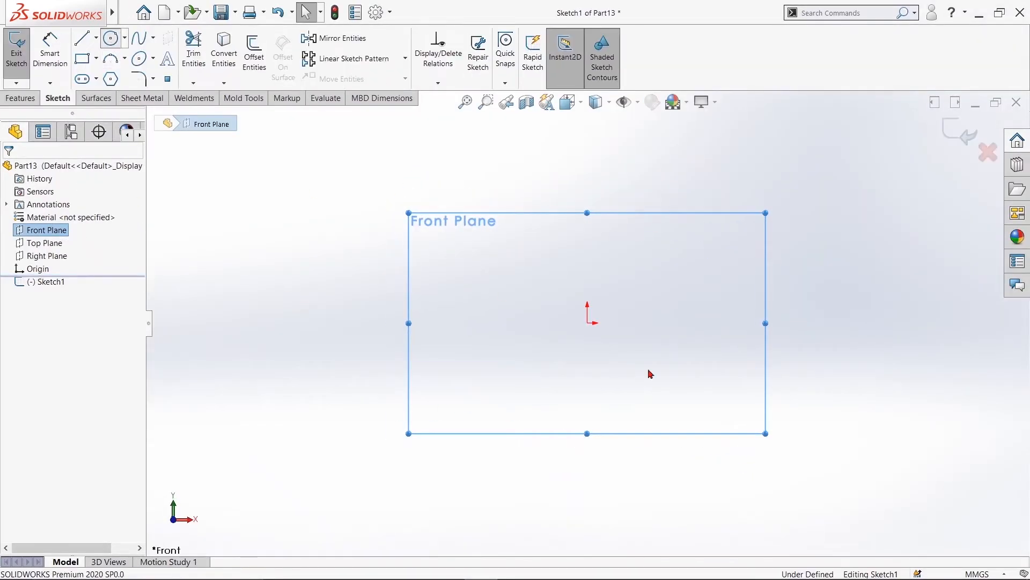
left_click(588, 322)
left_click(535, 290)
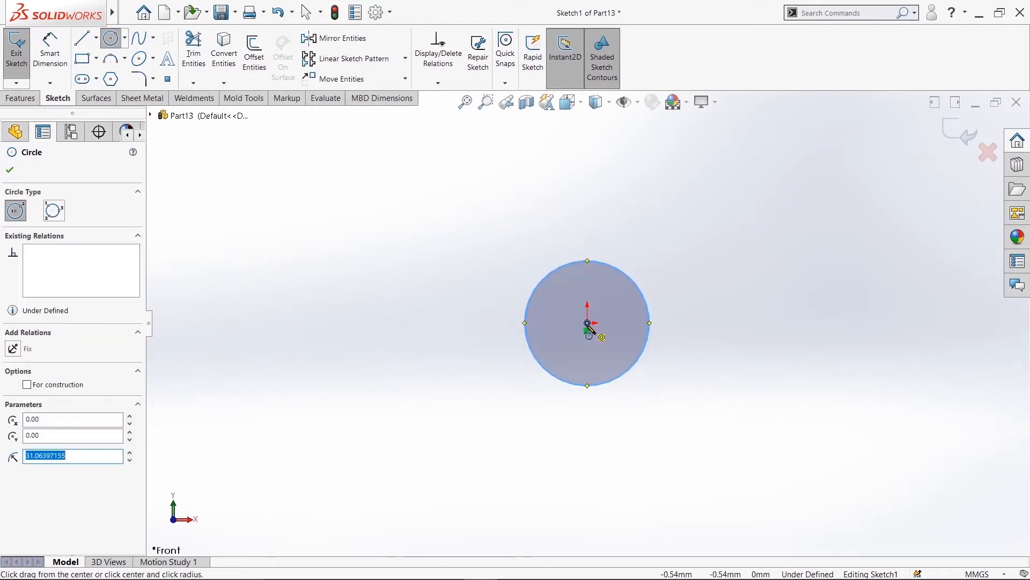
left_click(587, 322)
left_click(496, 274)
right_click(496, 275)
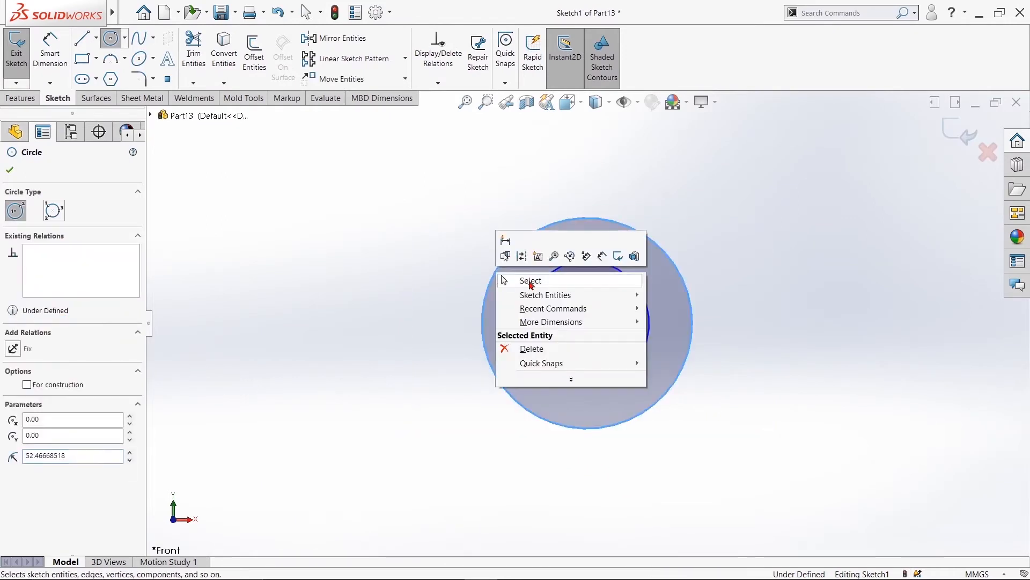
left_click(530, 282)
Draw a centerline about 1097 mm long from the origin toward positive X and make it horizontal
scroll(402, 291, "up", 6)
left_click(96, 38)
left_click(105, 54)
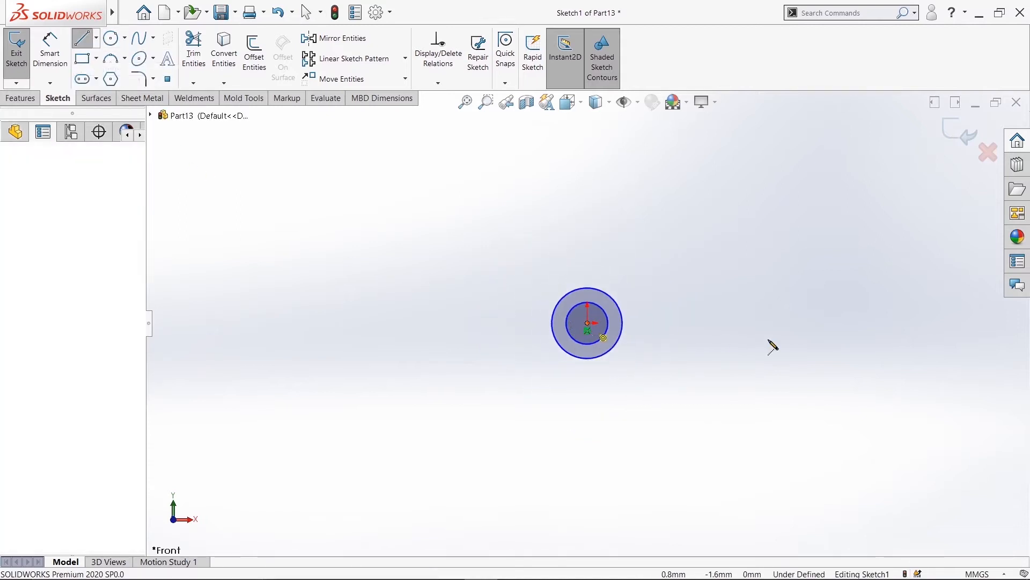
left_click(587, 323)
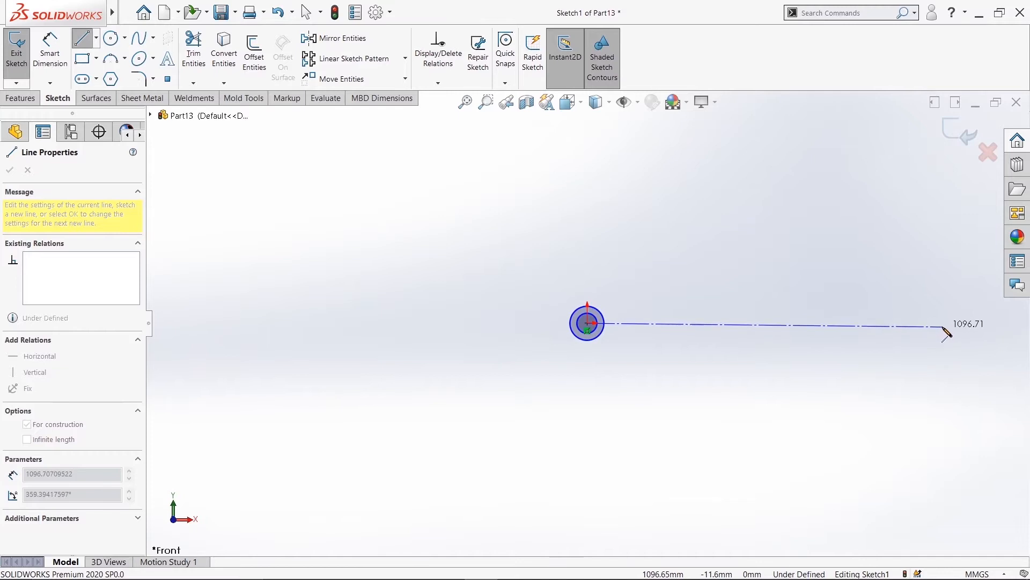
left_click(943, 326)
key("Escape")
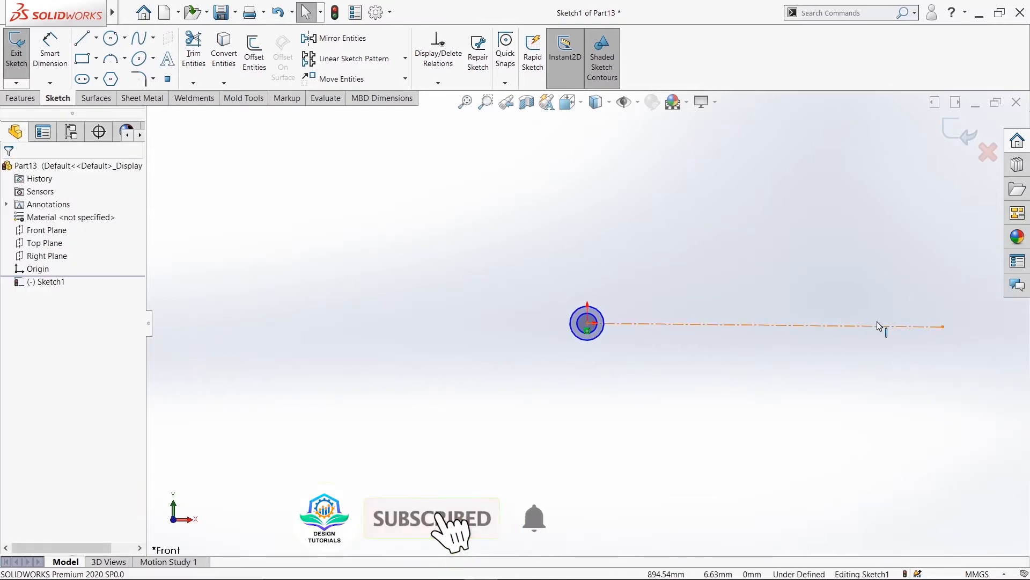
left_click(879, 326)
left_click(901, 290)
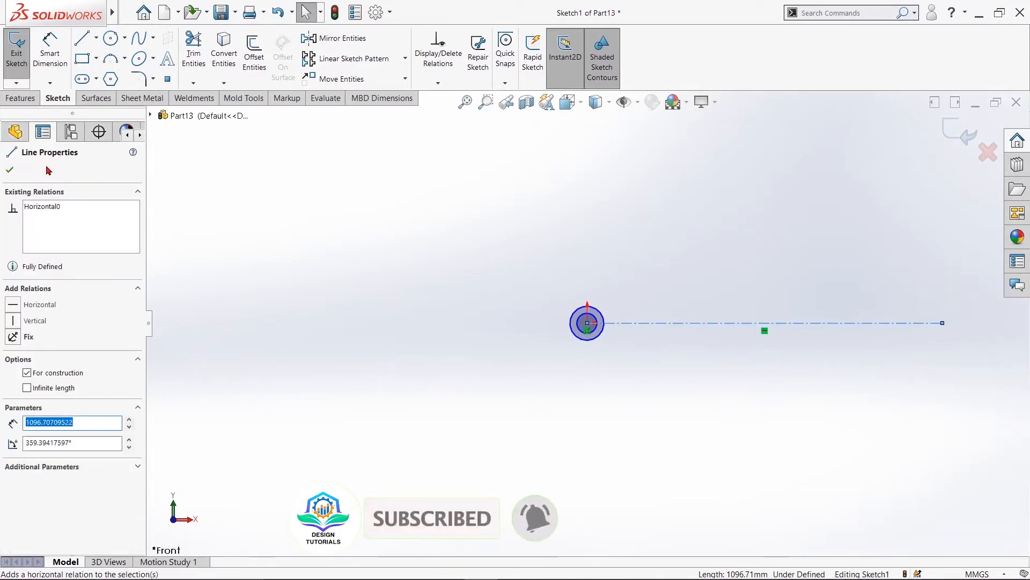
left_click(10, 169)
Dimension the horizontal centerline's length as 610+2799+251 mm
left_click(50, 48)
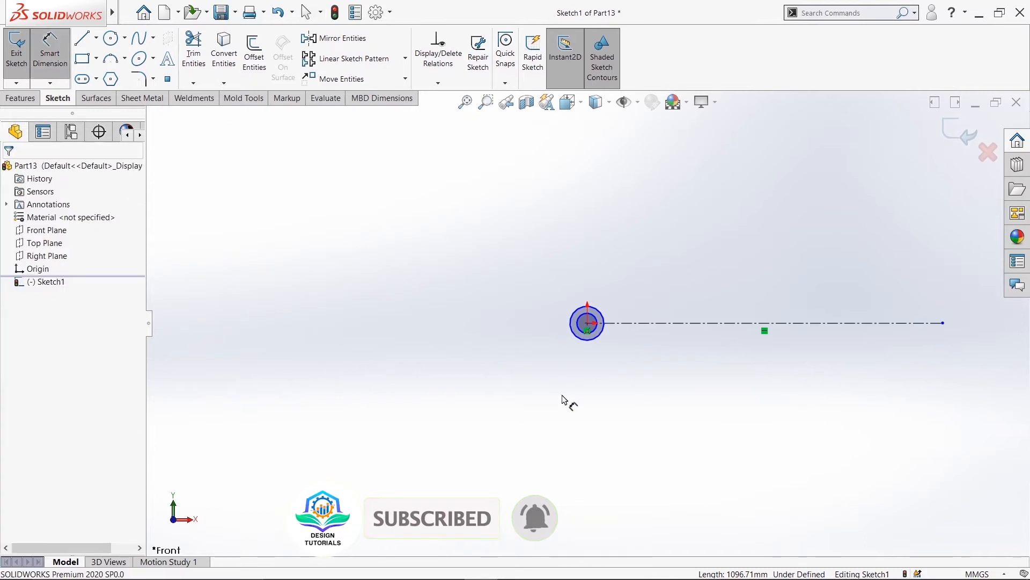
left_click(723, 325)
left_click(727, 370)
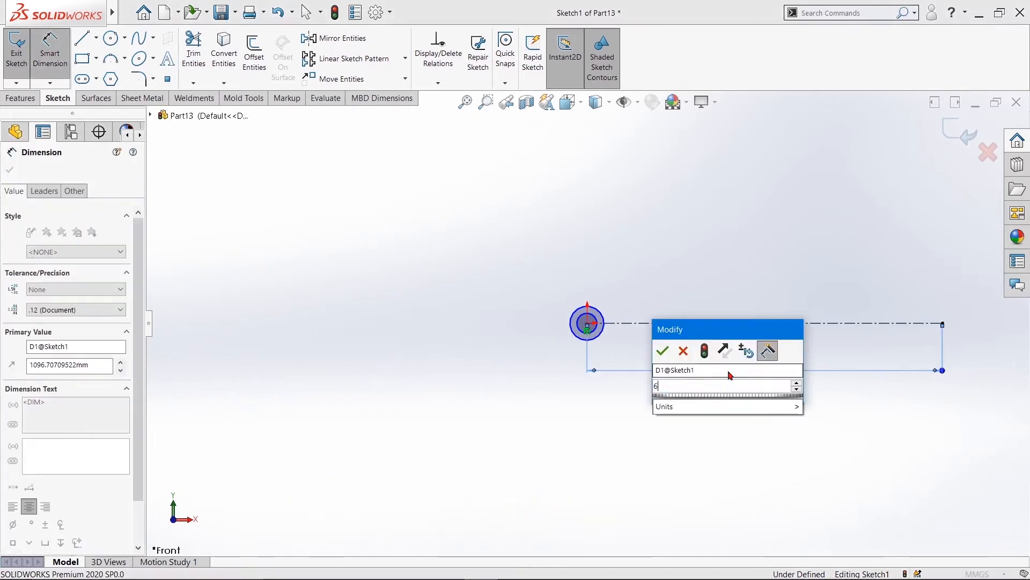
type("610+")
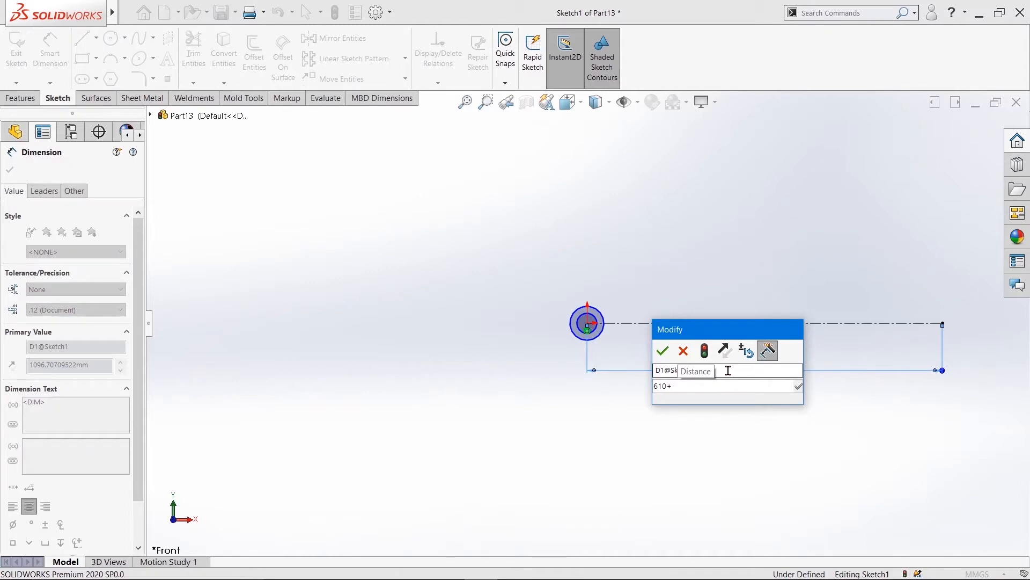
type("2799+251")
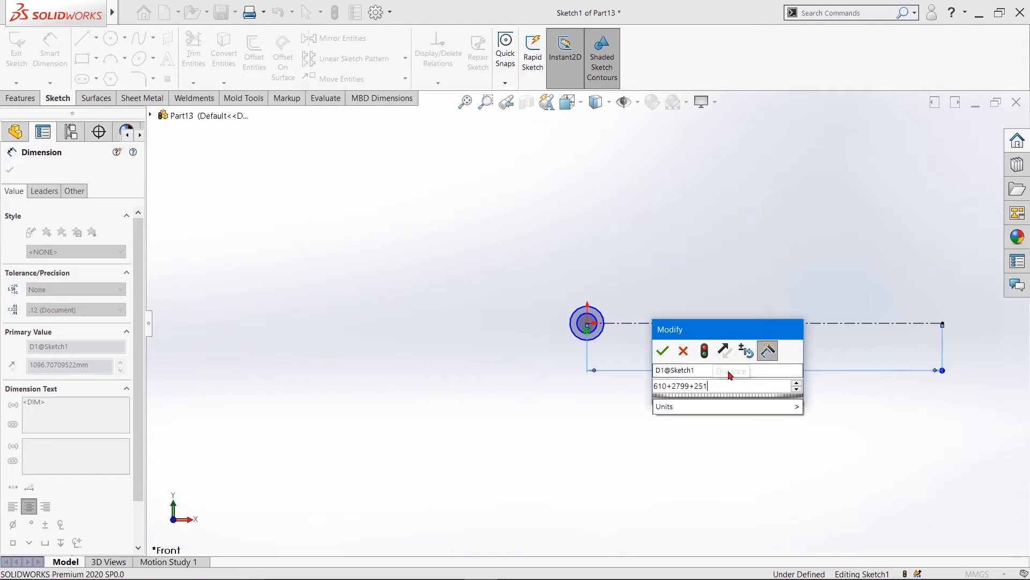
key("Return")
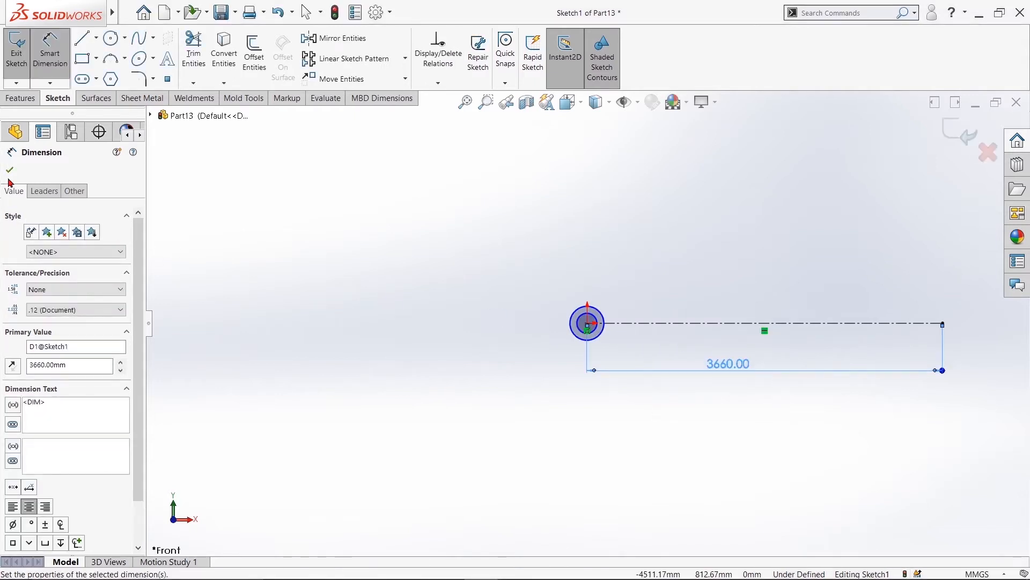
left_click(10, 169)
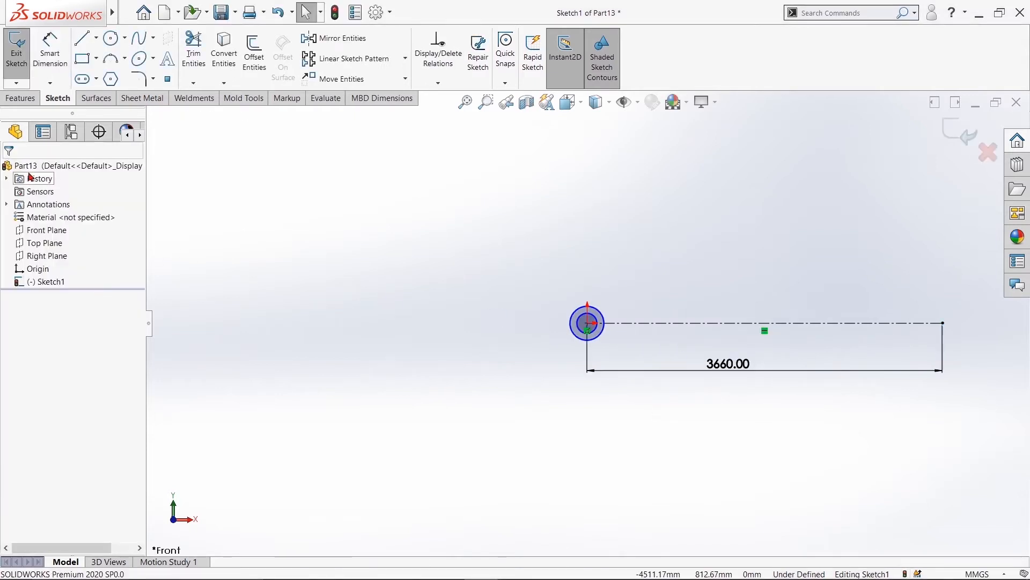
Dimension the circles at the origin with diameters of 76 mm for the inner and 254 mm for the outer one
left_click(50, 58)
left_click(575, 338)
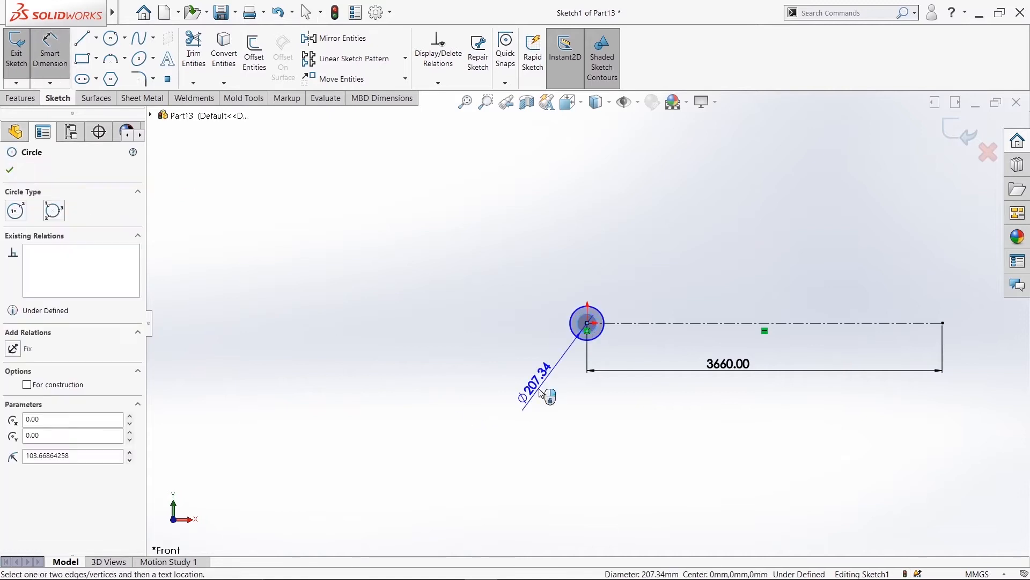
left_click(534, 370)
type("76")
key("Return")
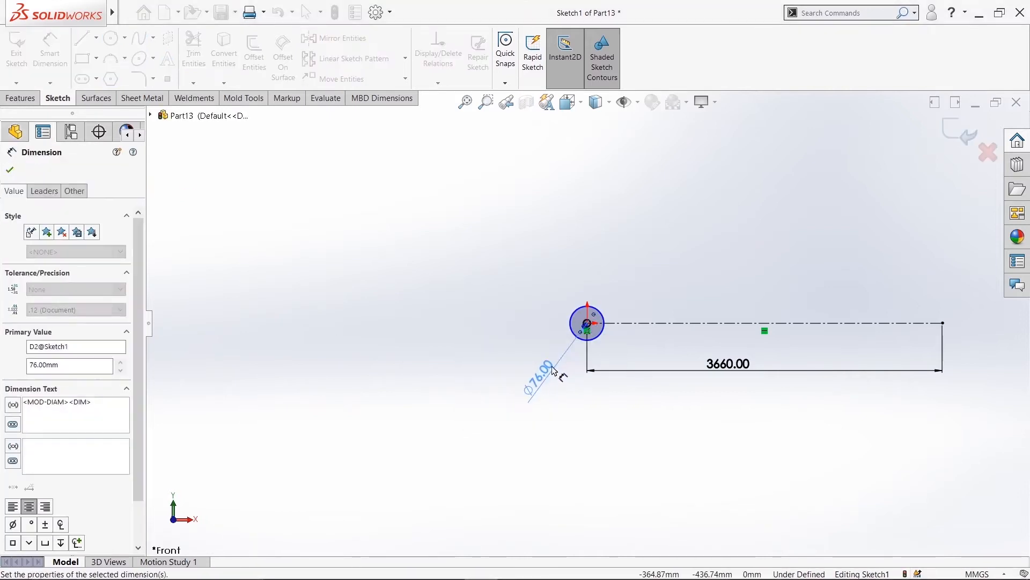
left_click(573, 334)
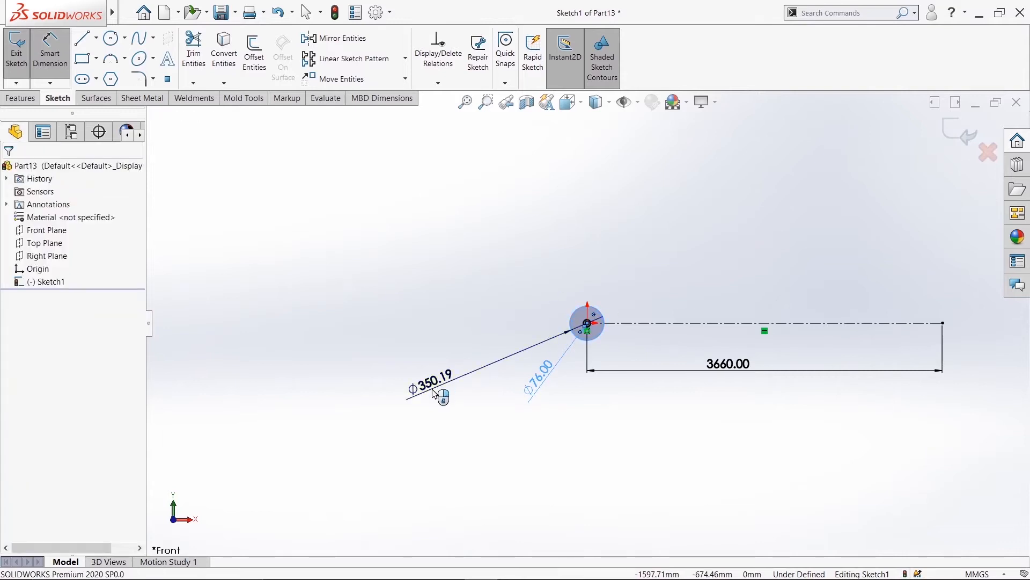
left_click(437, 394)
type("254")
key("Return")
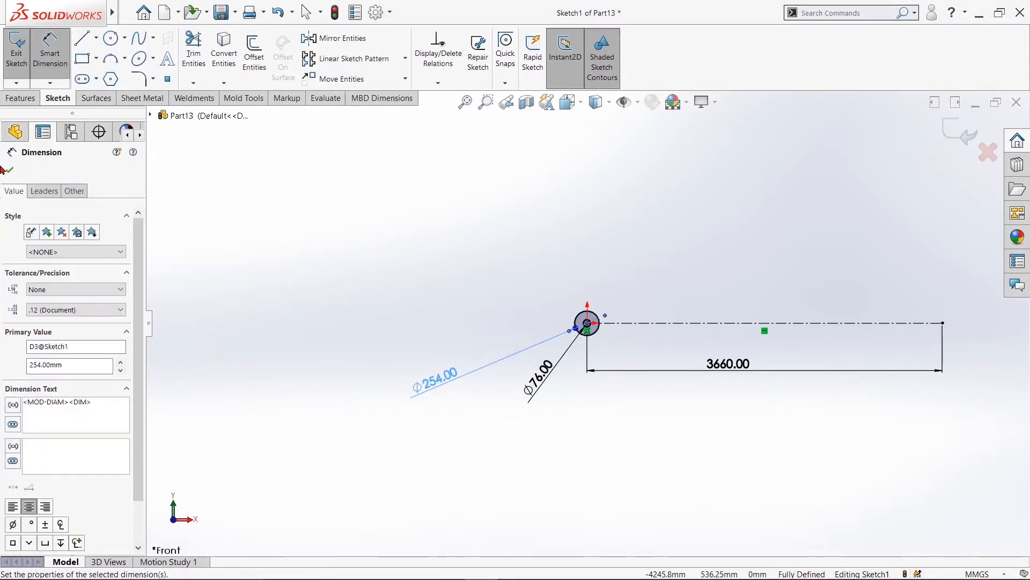
left_click(9, 171)
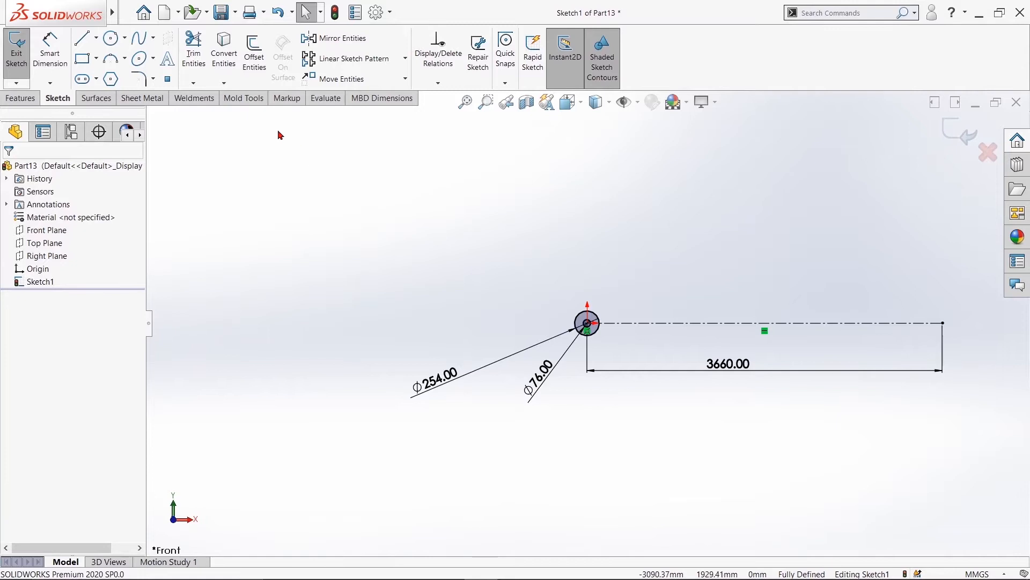
Draw two concentric circles at the centerline's far end with radii of about 146 mm and 282 mm
left_click(112, 38)
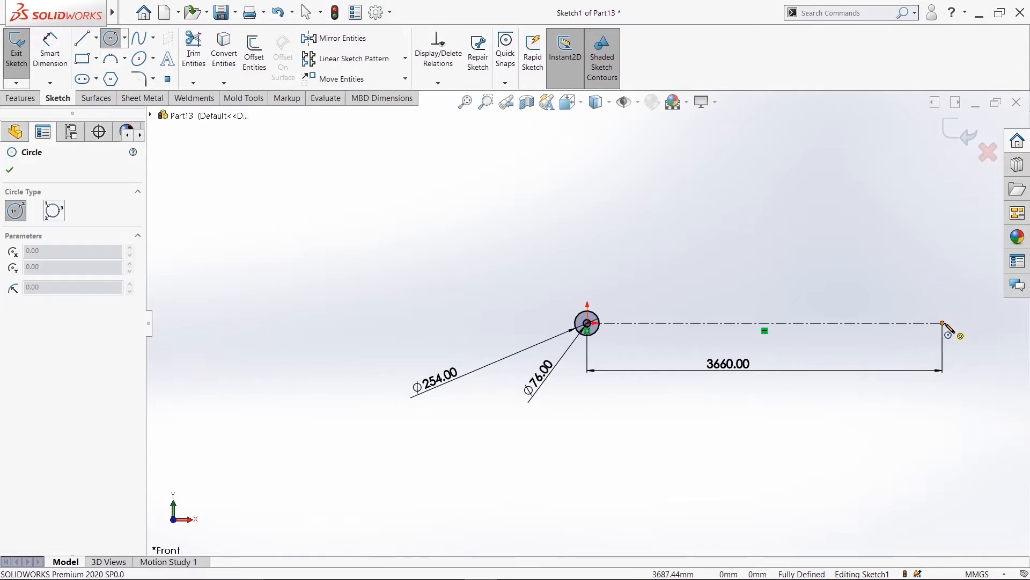
left_click(943, 323)
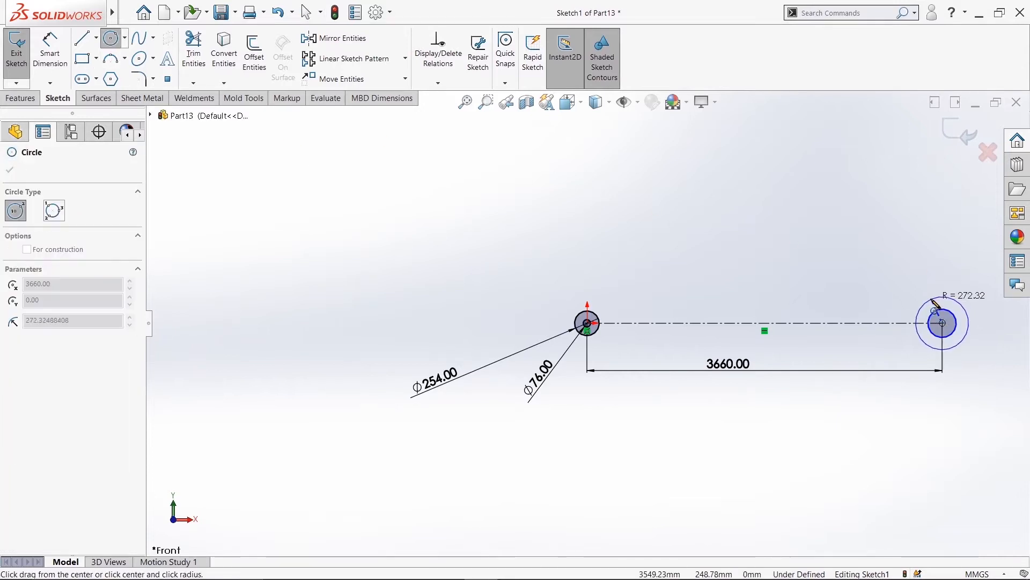
left_click(930, 297)
right_click(919, 253)
left_click(924, 263)
Dimension the two circles at the centerline's far end, the larger with a 254 mm diameter and the smaller with 76 mm
left_click(49, 45)
left_click(908, 323)
left_click(768, 453)
type("254")
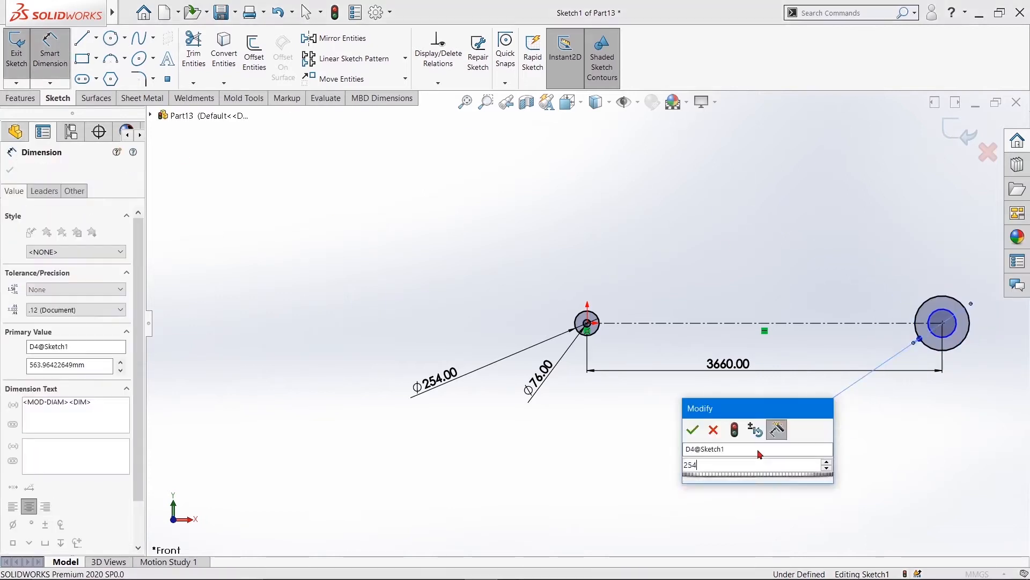
key("Return")
scroll(976, 368, "down", 5)
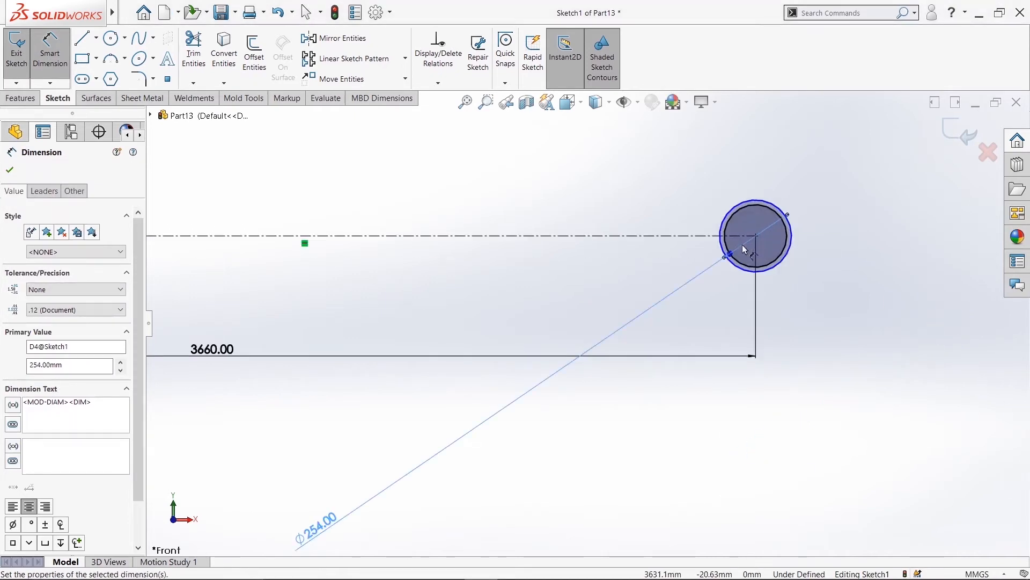
scroll(756, 214, "up", 4)
left_click(775, 185)
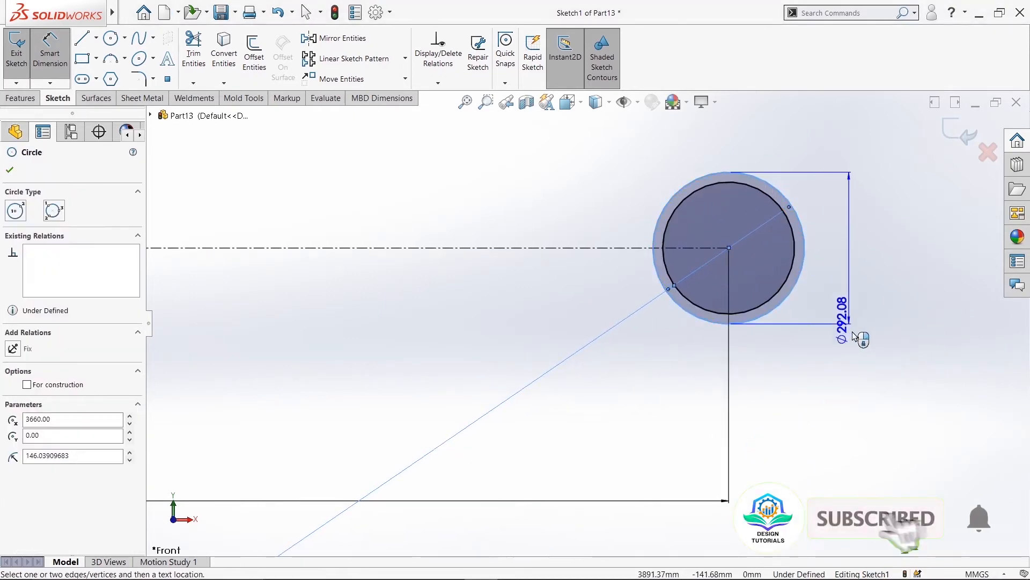
left_click(867, 375)
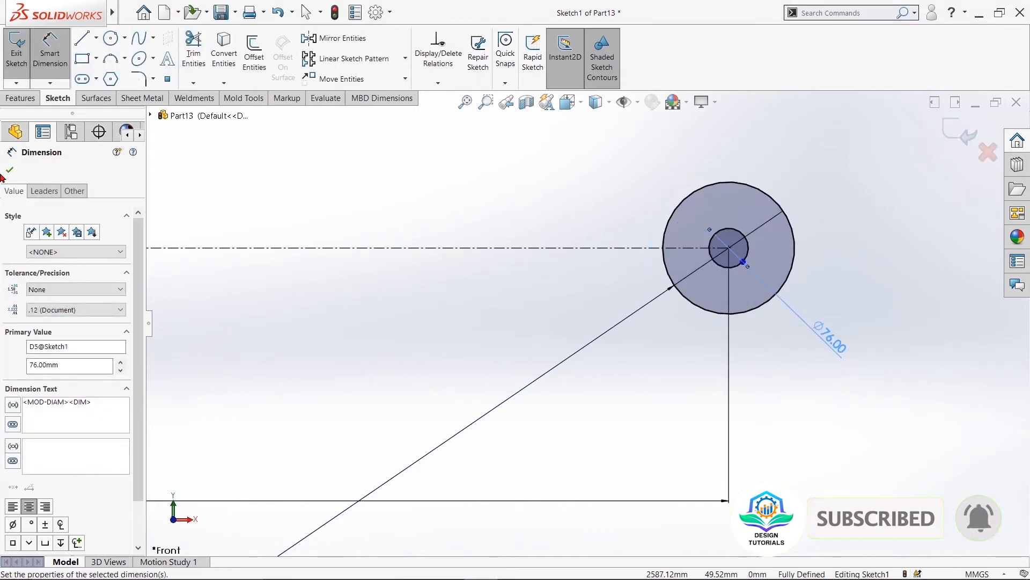
key("Escape")
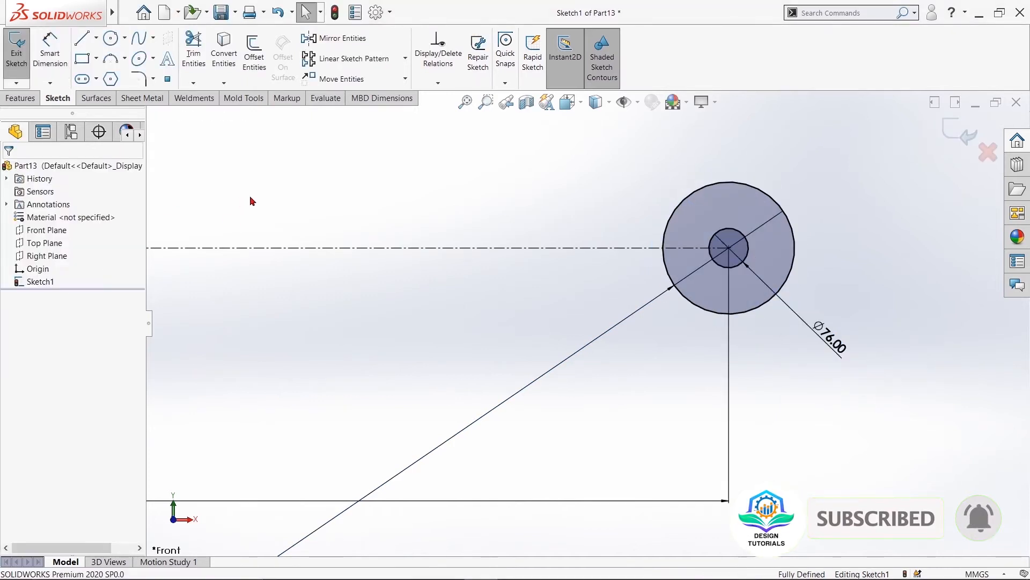
Draw a horizontal line 3660 mm long connecting the lowest points of the two 254 mm circles
key("f")
left_click(82, 37)
scroll(322, 330, "down", 4)
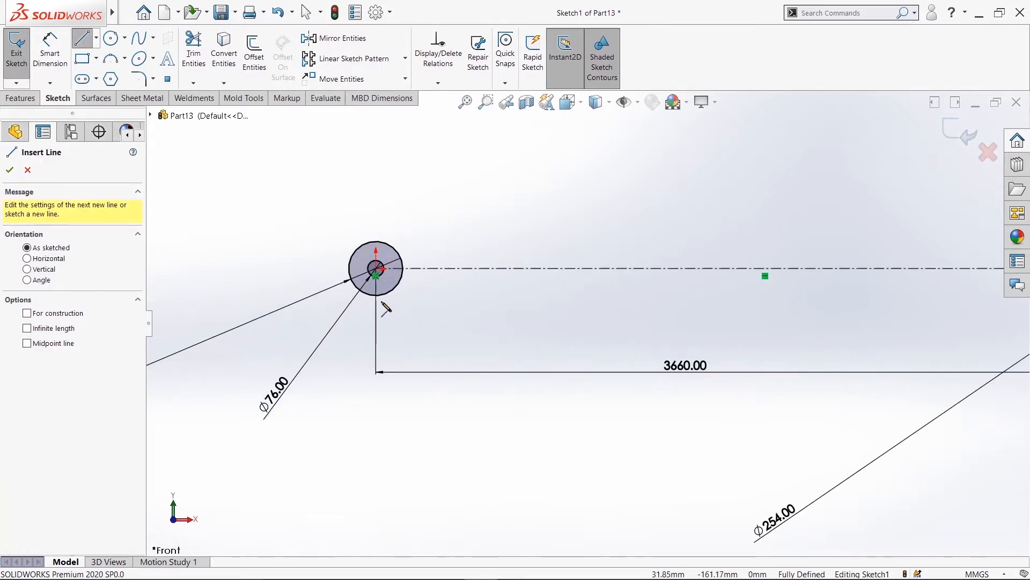
left_click(377, 297)
scroll(633, 329, "up", 3)
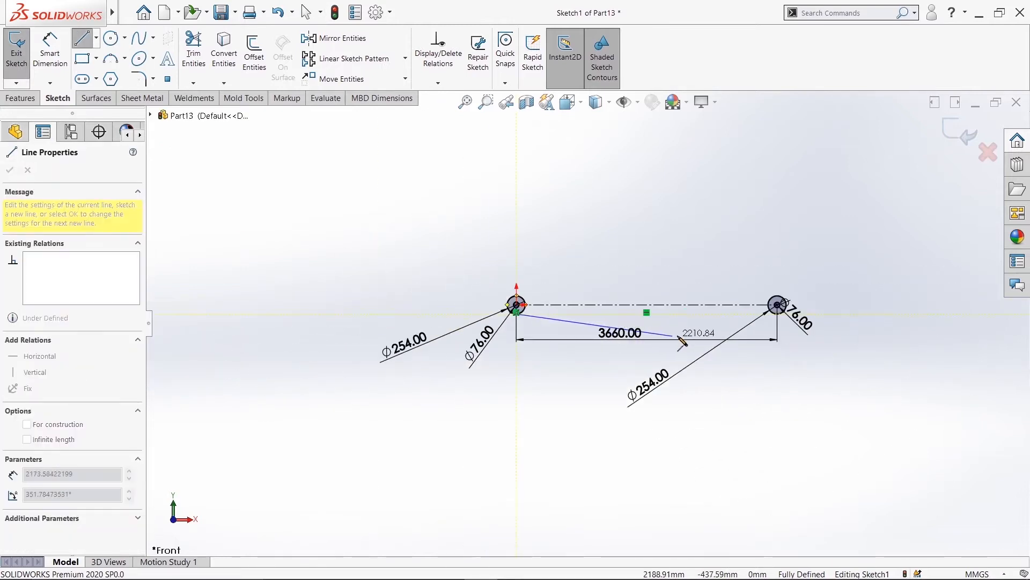
scroll(751, 322, "down", 3)
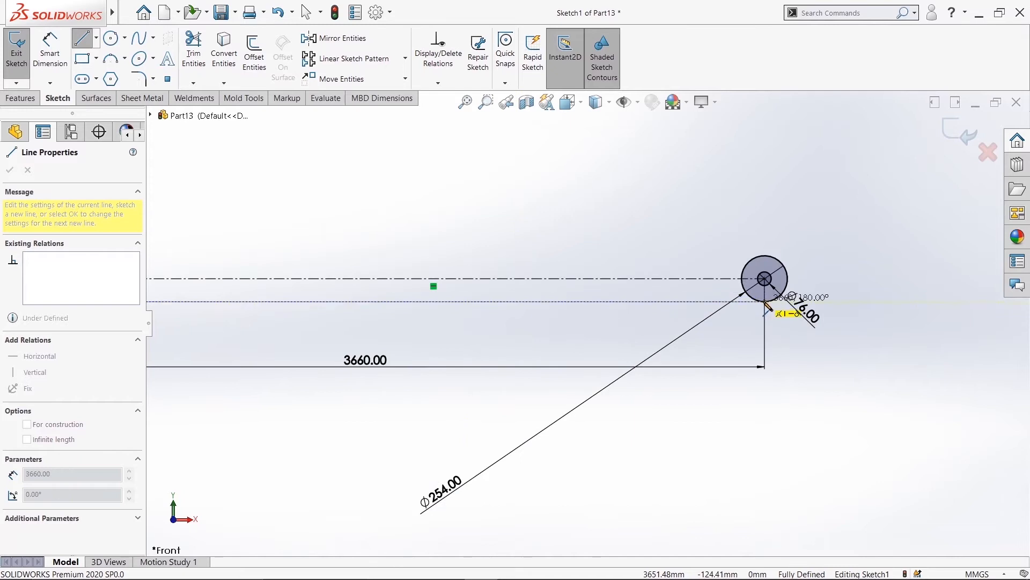
left_click(765, 302)
right_click(766, 305)
left_click(797, 308)
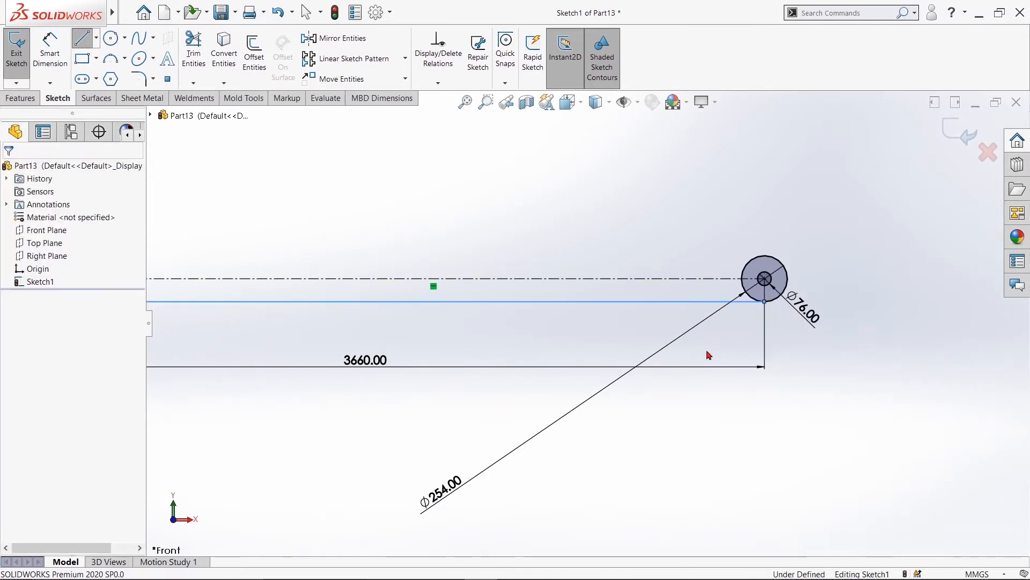
Add a tangent relation between the lower 3660 mm line and the 254 mm circle at the origin
scroll(578, 325, "up", 2)
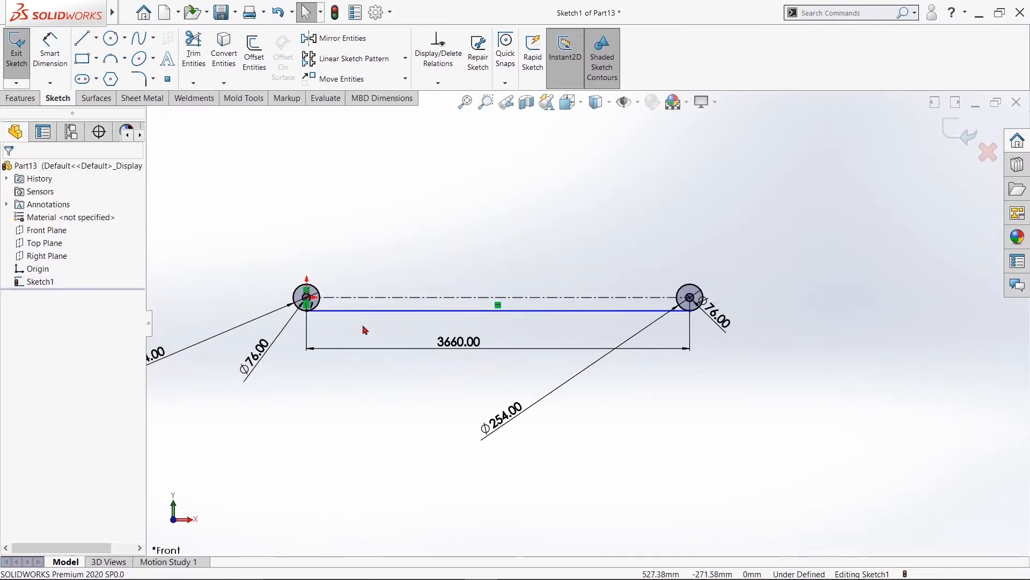
left_click(329, 313)
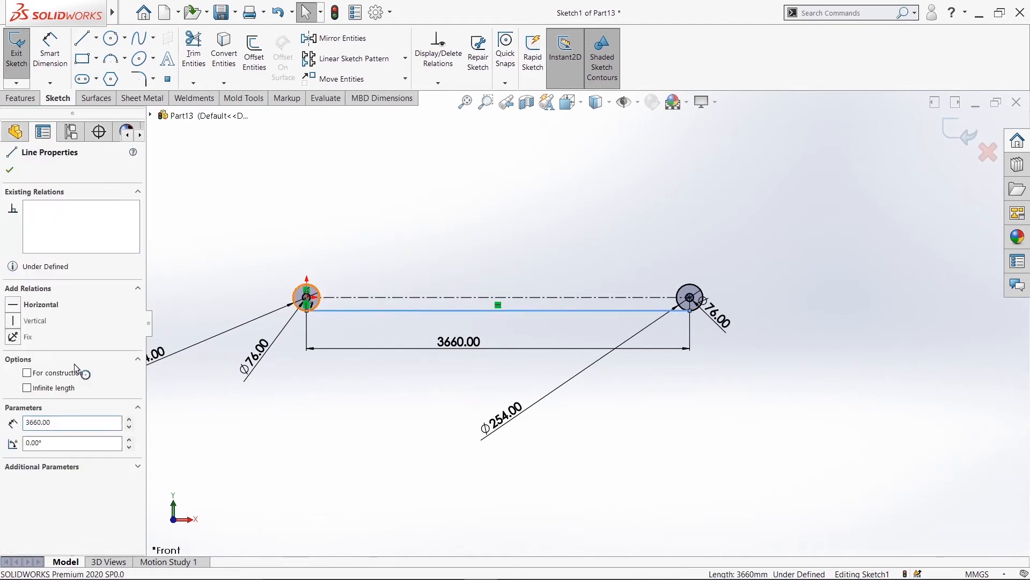
left_click(301, 298, "ctrl")
left_click(13, 360)
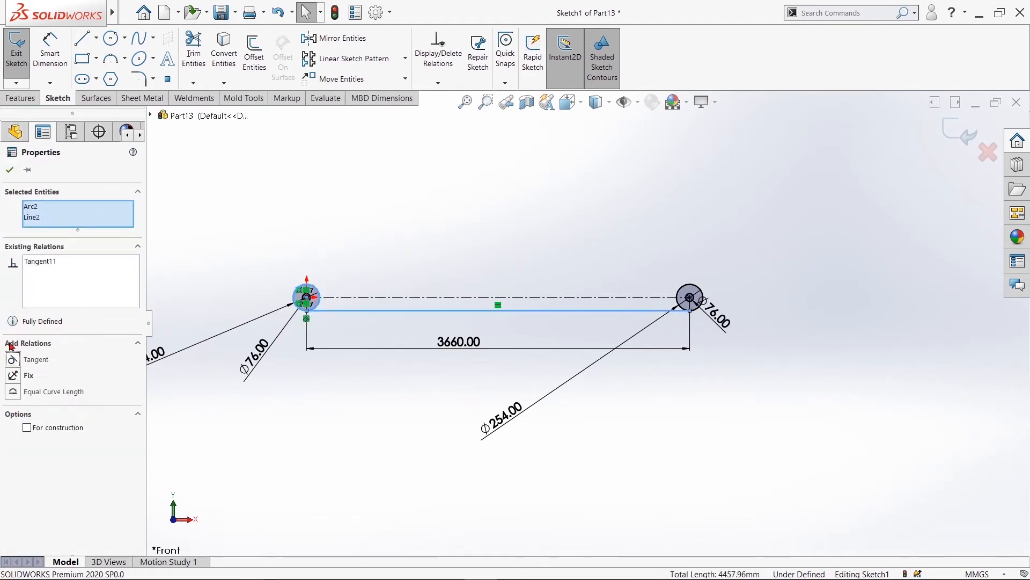
left_click(10, 169)
Draw a horizontal line about 1790 mm long from the highest point of the far-end 254 mm circle back toward the origin
left_click(82, 38)
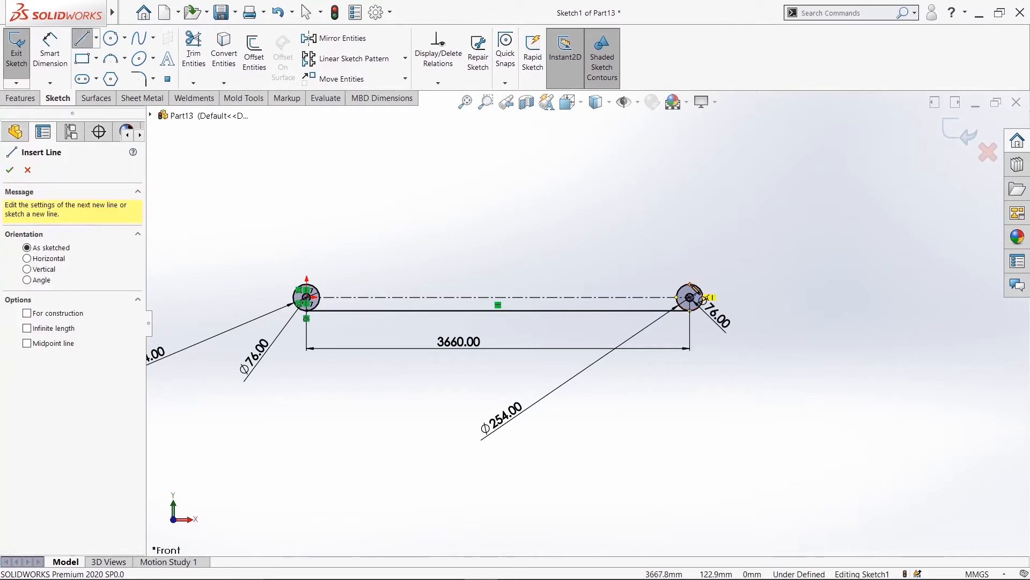
left_click(690, 284)
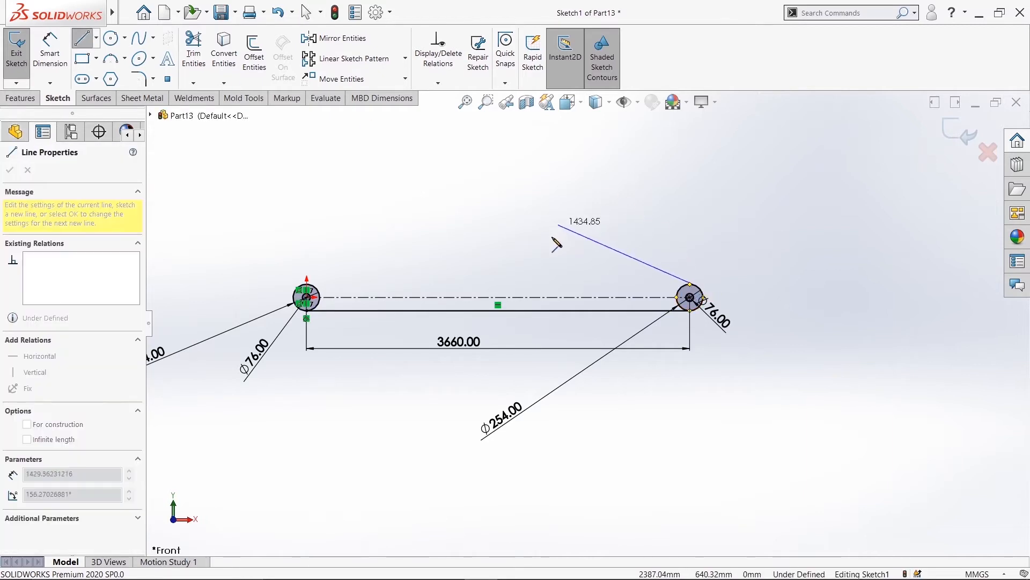
left_click(503, 284)
right_click(503, 284)
left_click(524, 292)
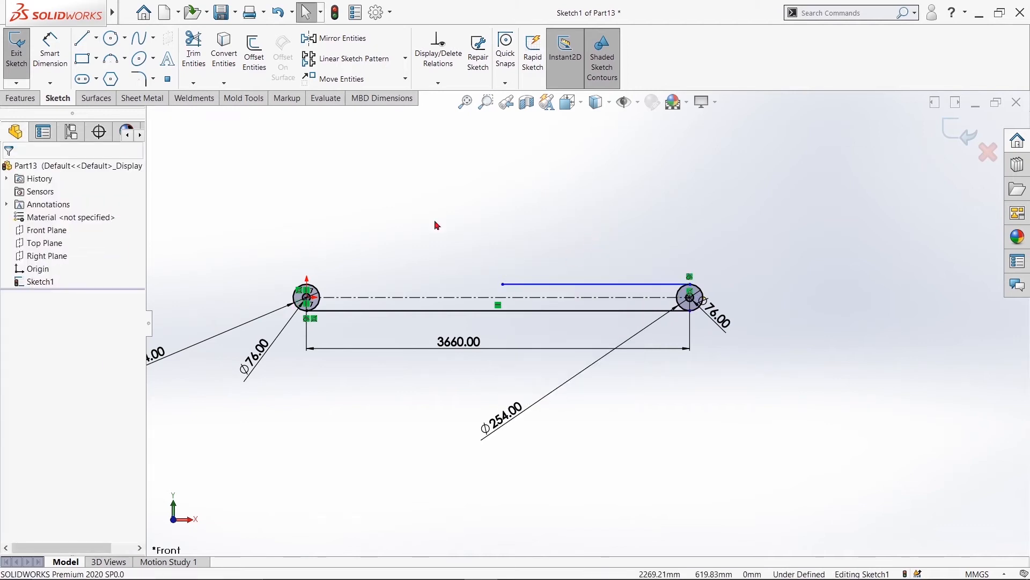
Dimension the upper horizontal line with a length of 1970 mm
left_click(50, 51)
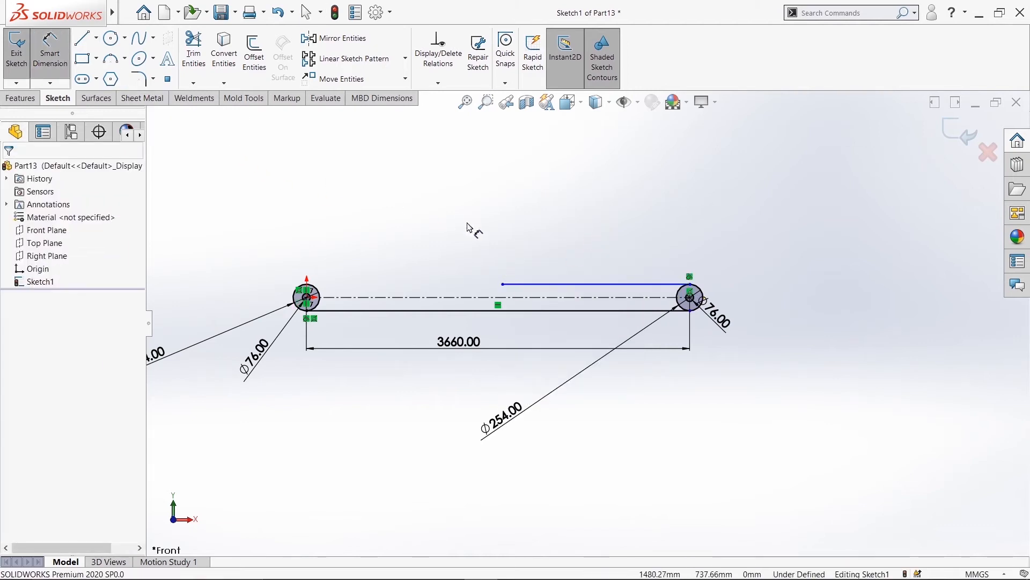
left_click(520, 286)
left_click(523, 248)
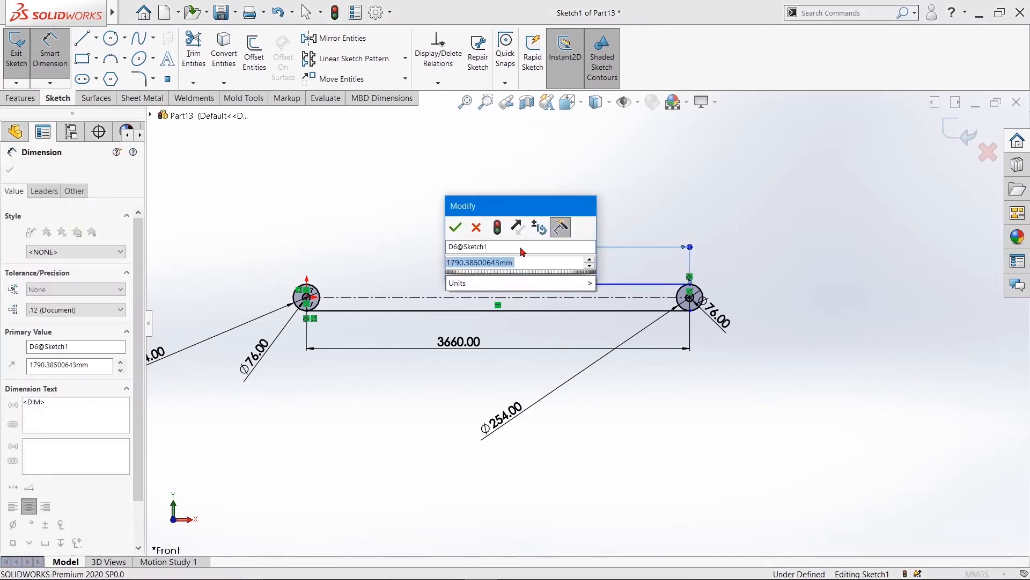
type("17")
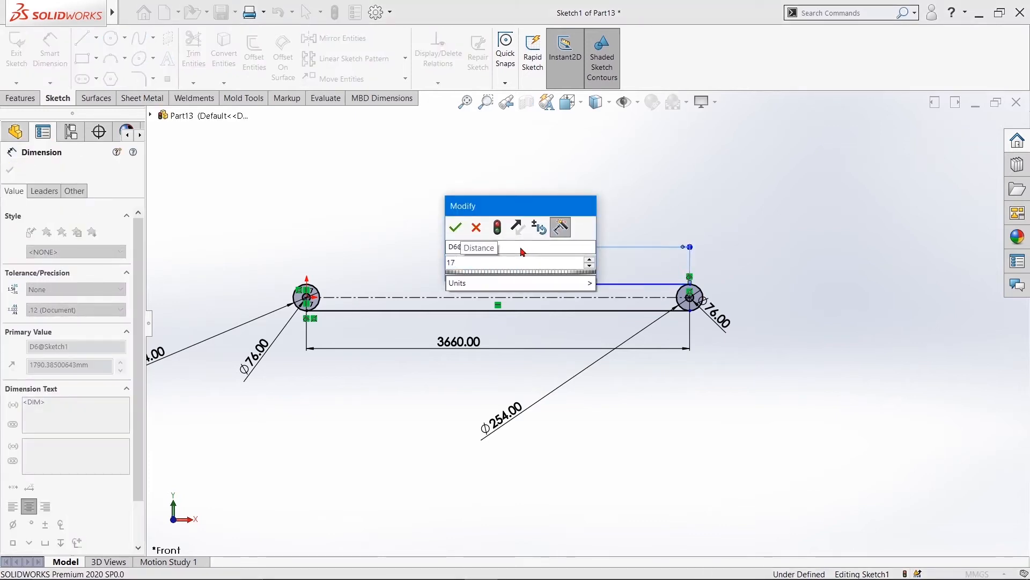
type("970")
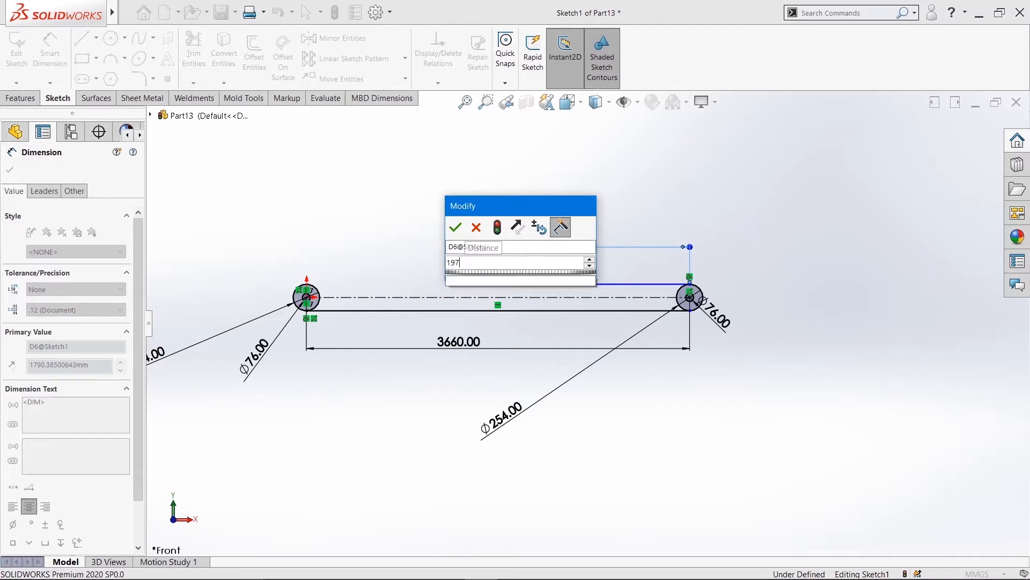
key("Return")
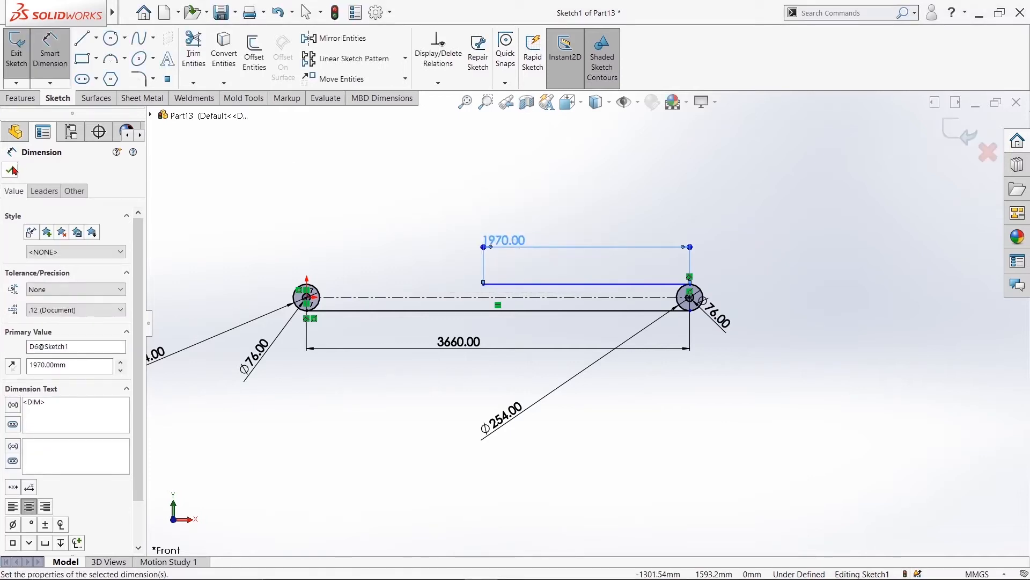
left_click(11, 170)
Draw a rising line tangent to the origin's 254 mm circle, a tangent arc of about 416 mm radius, and a line down to the upper line's free end
key("l")
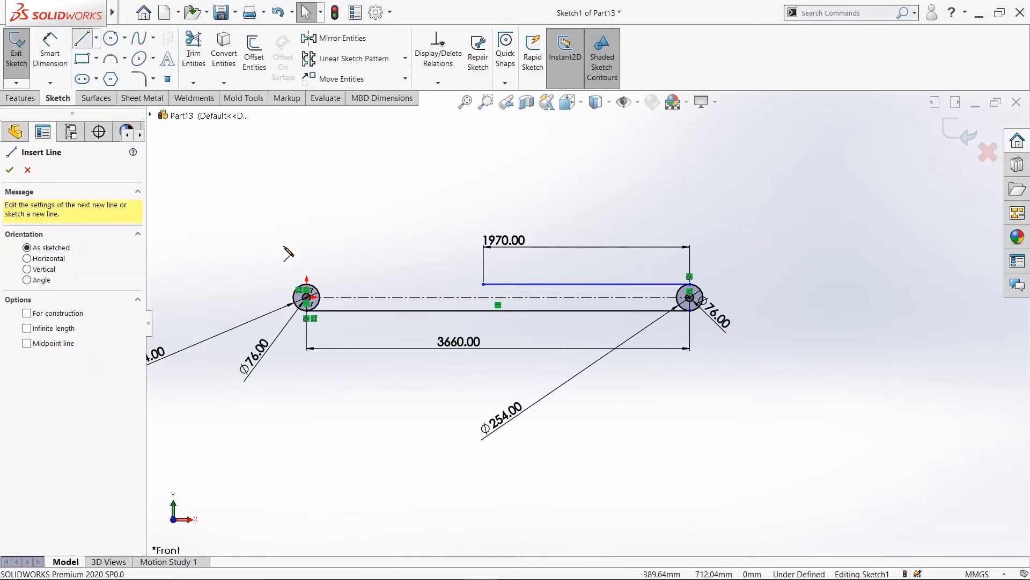
left_click(306, 297)
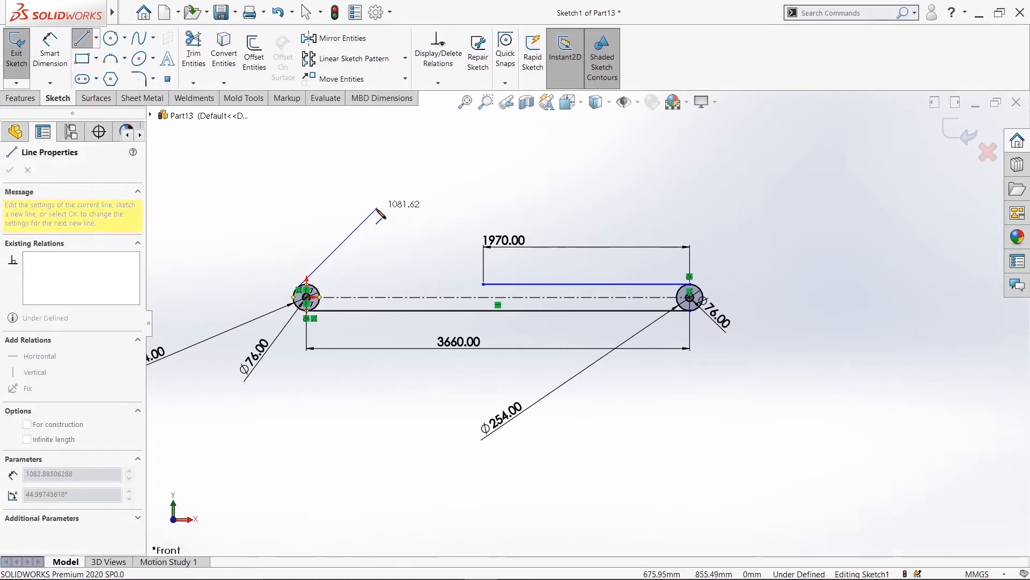
left_click(359, 231)
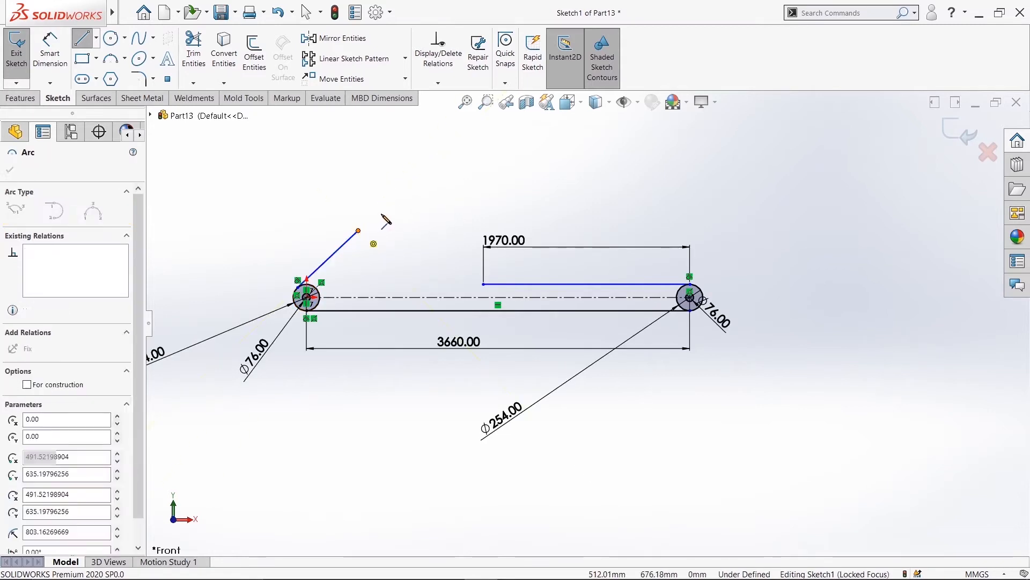
left_click(411, 225)
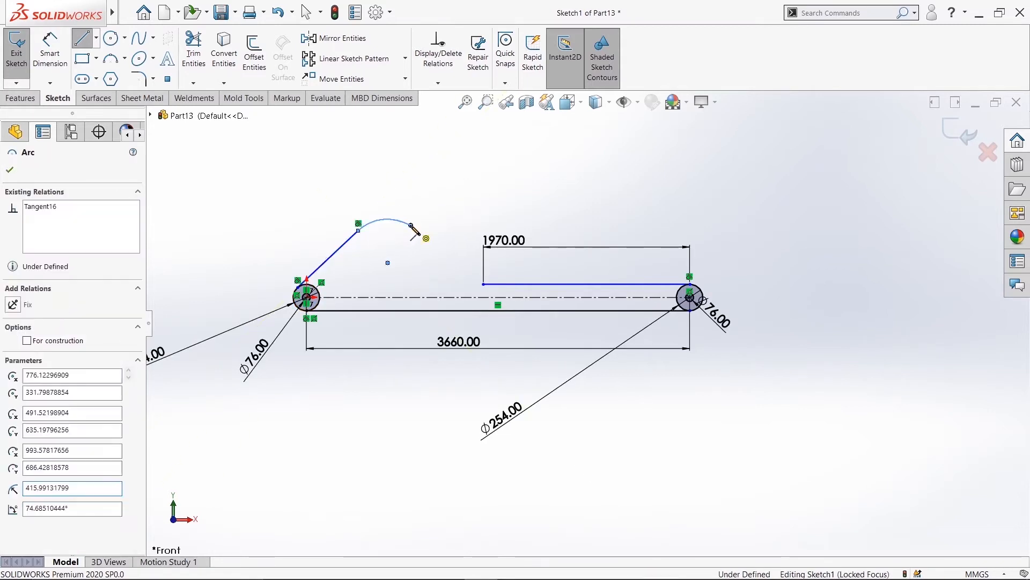
left_click(483, 285)
right_click(426, 184)
left_click(449, 194)
Dimension the distance from the 1970 mm line's free end to the arc's start point as 1239.5 mm
left_click(50, 51)
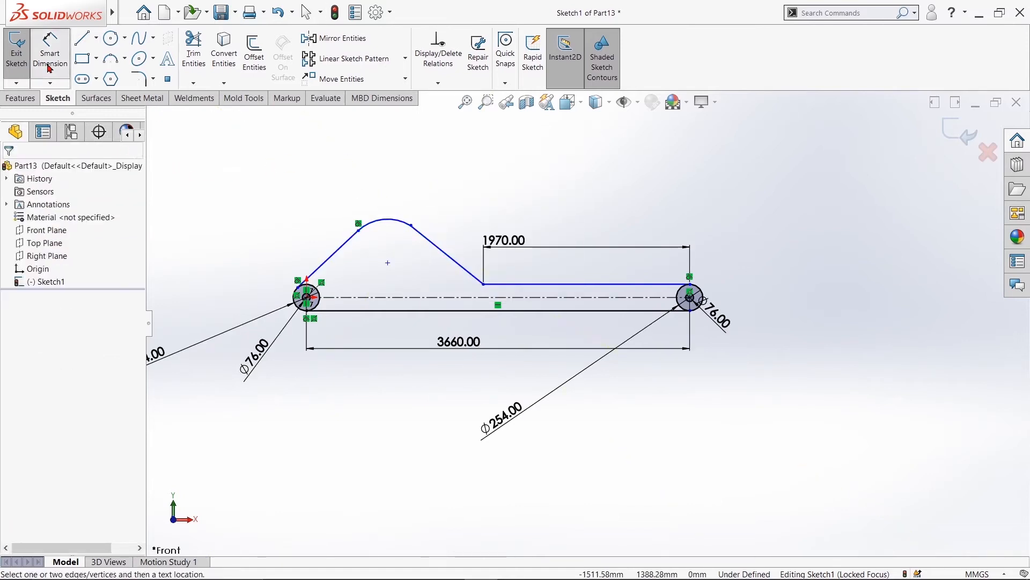
left_click(485, 285)
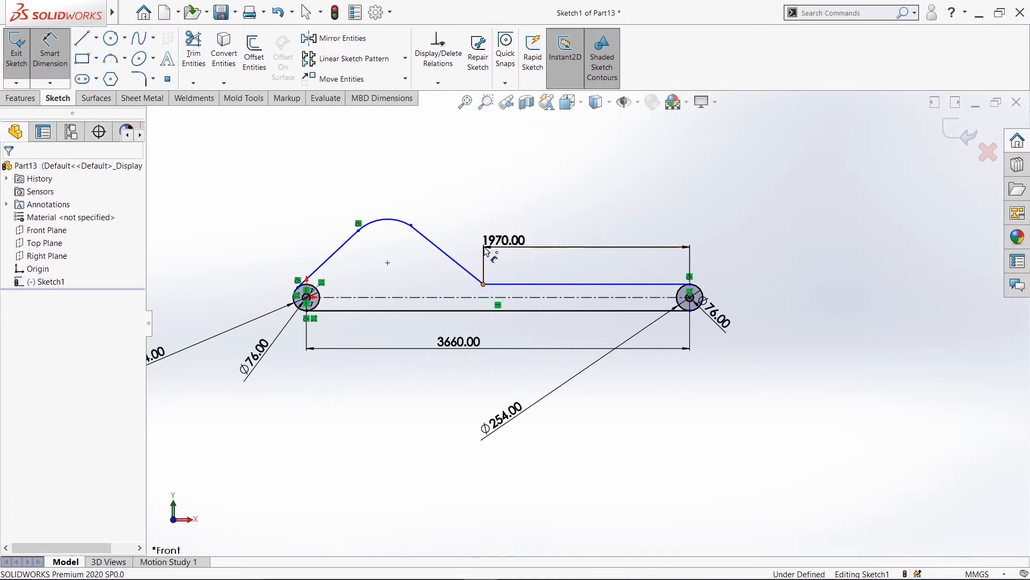
left_click(359, 232)
left_click(515, 181)
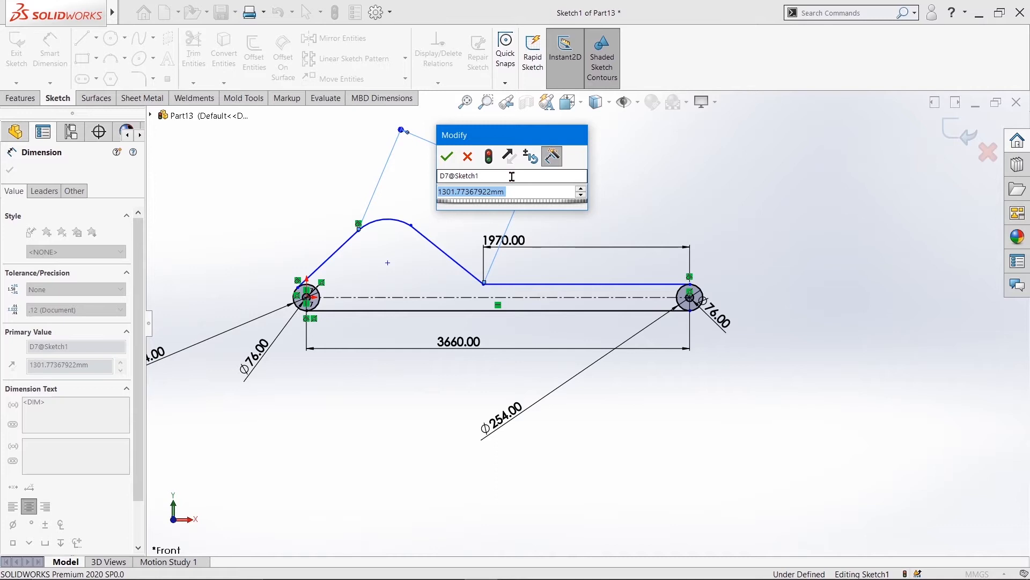
type("1230")
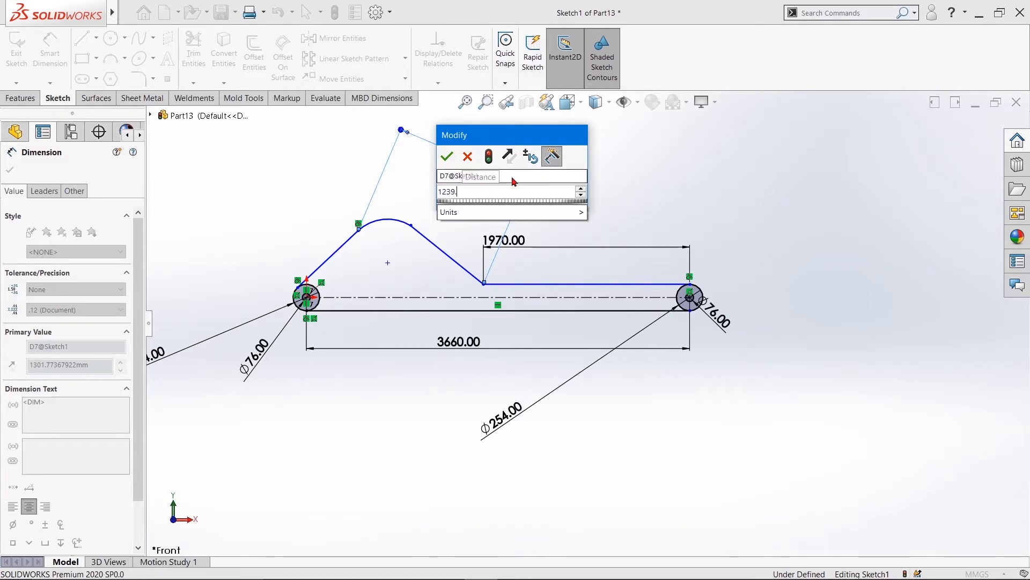
key("Return")
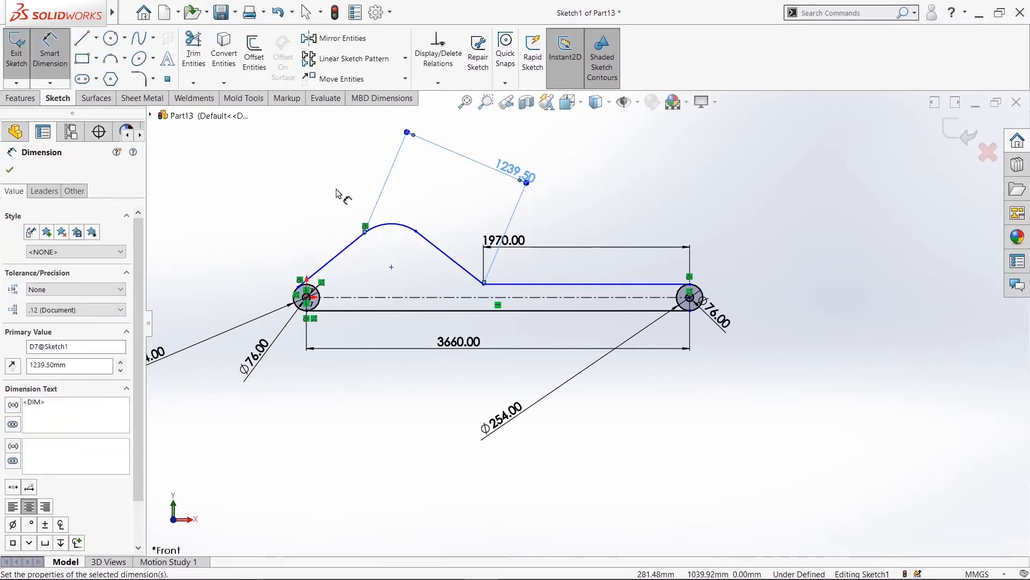
Dimension the arc at the profile's peak with a radius of 205 mm
left_click(397, 229)
left_click(408, 198)
type("205")
key("Return")
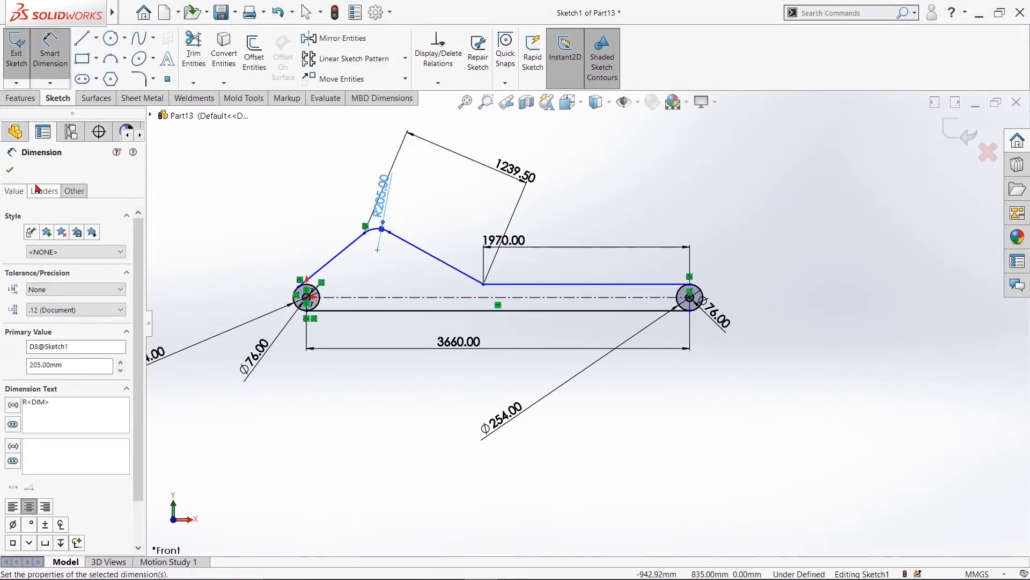
left_click(9, 170)
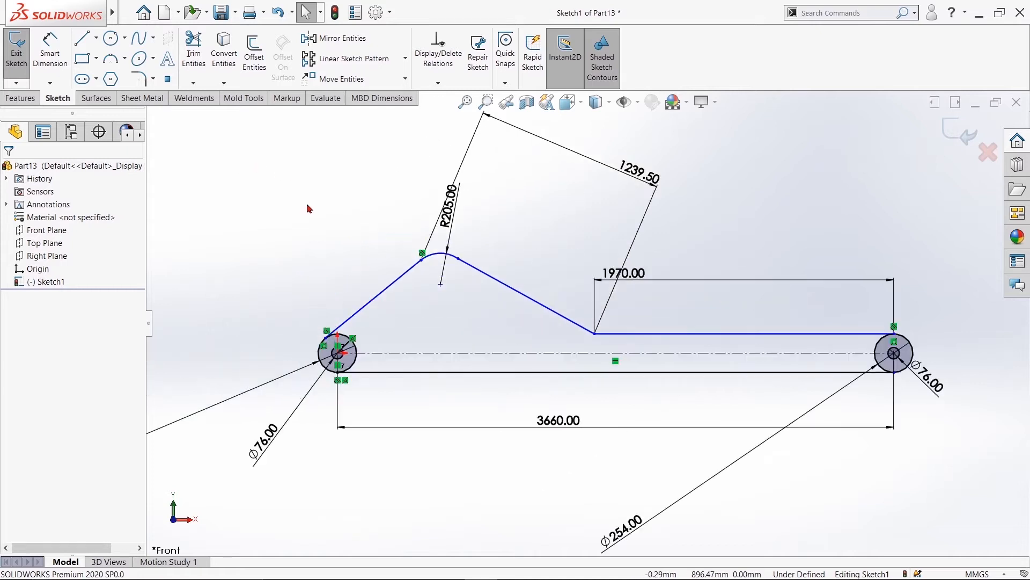
Draw two circles about 856 mm from the origin, one about 154 mm wide on the centerline and one about 137 mm wide about 278 mm above it
scroll(237, 172, "down", 4)
left_click(111, 38)
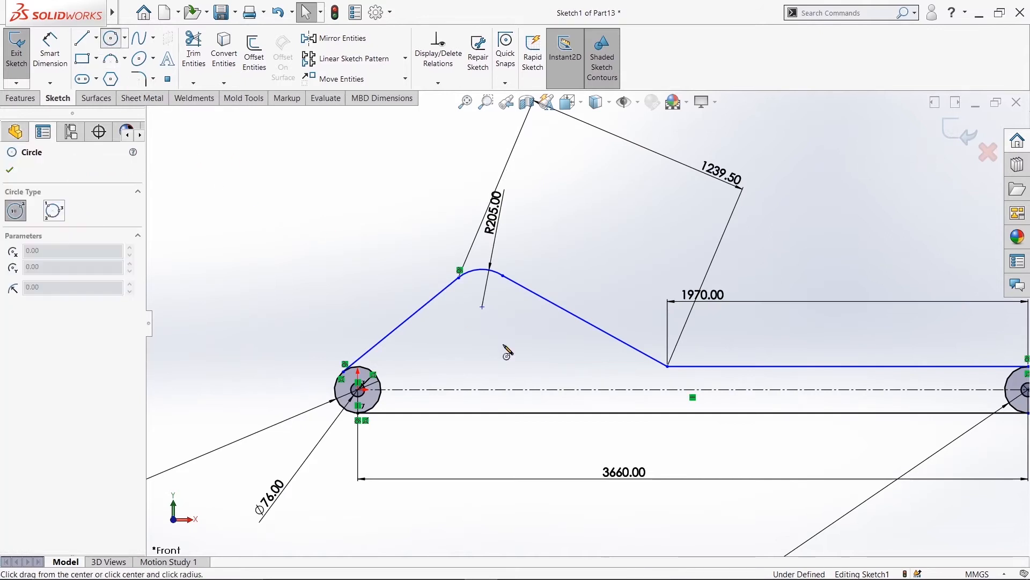
left_click(515, 389)
left_click(529, 386)
left_click(514, 338)
left_click(523, 329)
key("Escape")
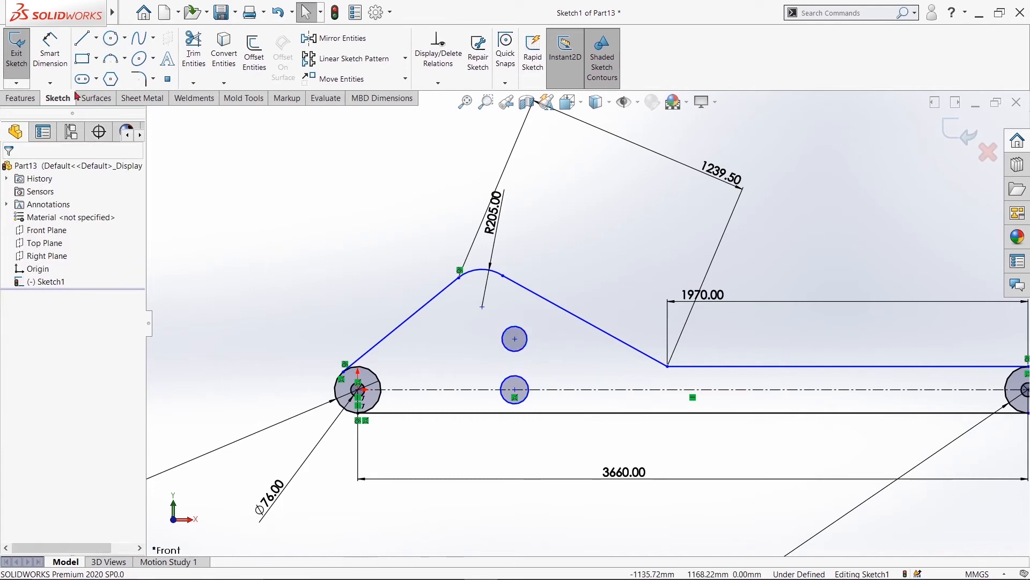
Dimension the new circle on the centerline with a diameter of 102 mm
left_click(52, 56)
left_click(516, 381)
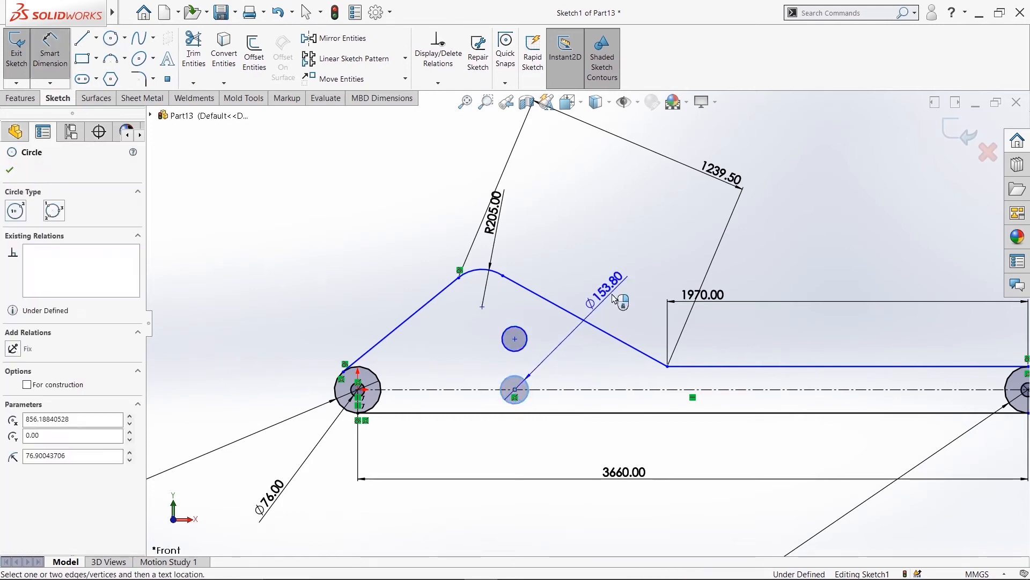
left_click(569, 290)
type("10")
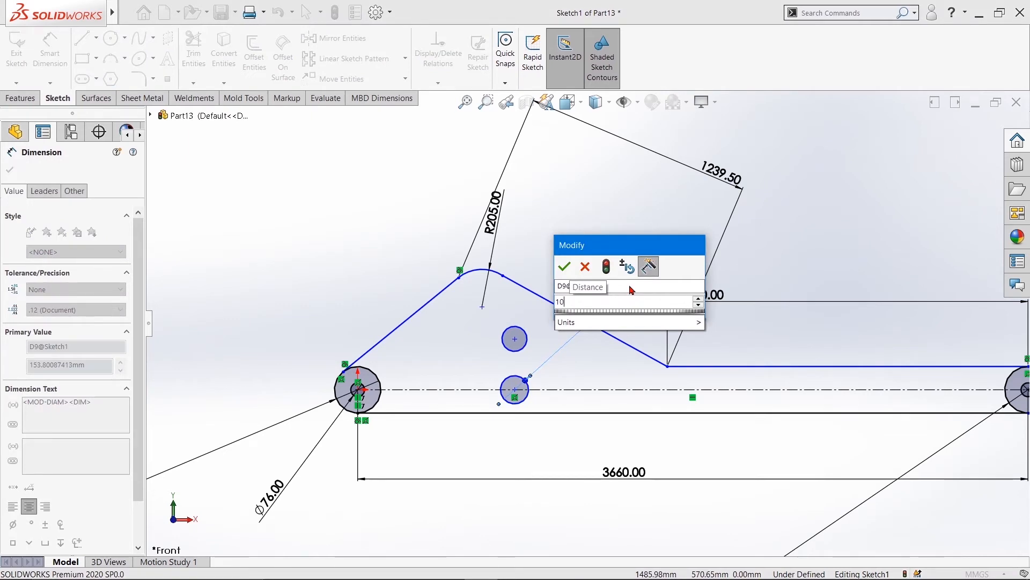
type("2")
left_click(568, 264)
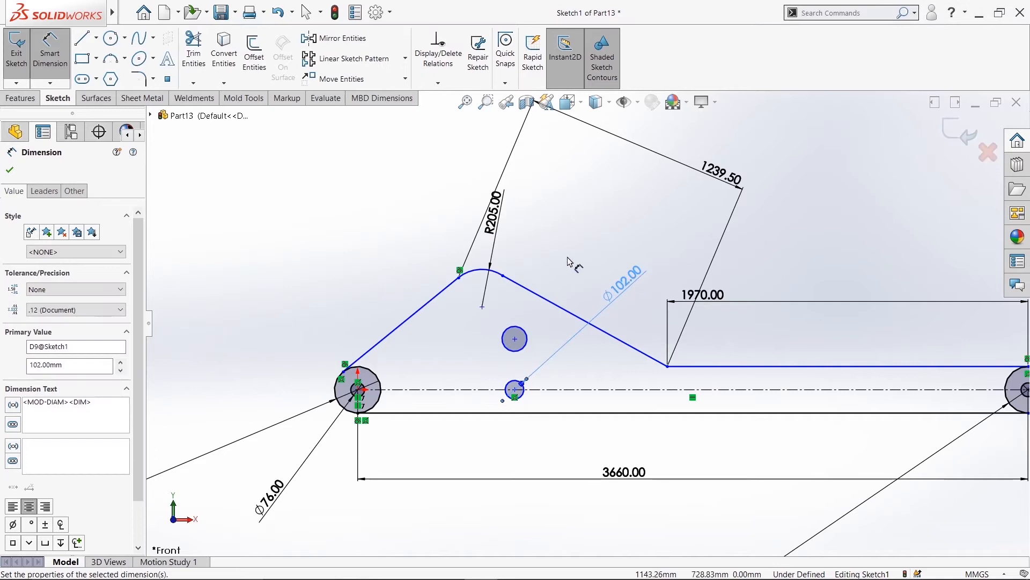
Dimension the circle above the centerline with a diameter of 76 mm
left_click(528, 336)
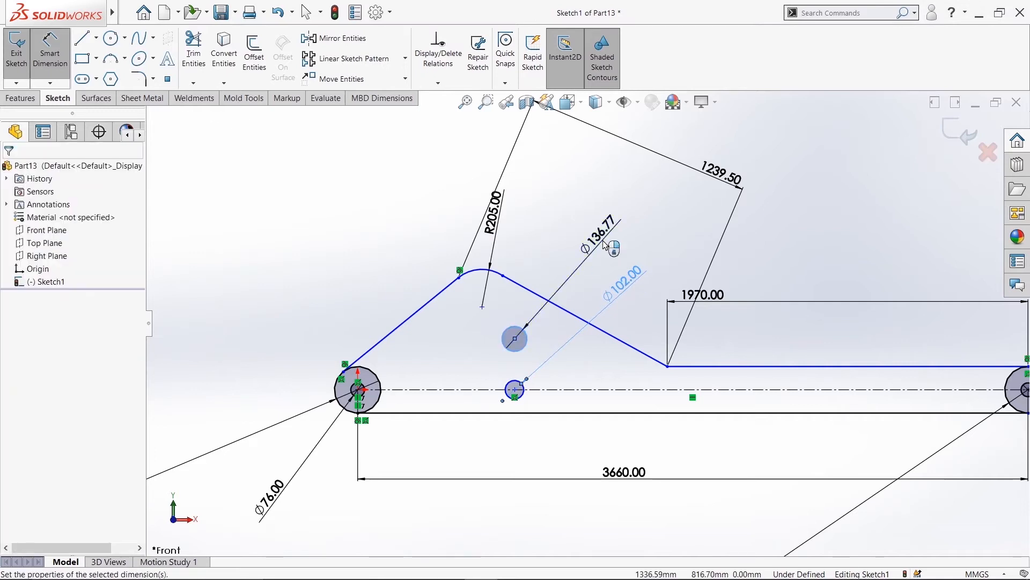
left_click(537, 243)
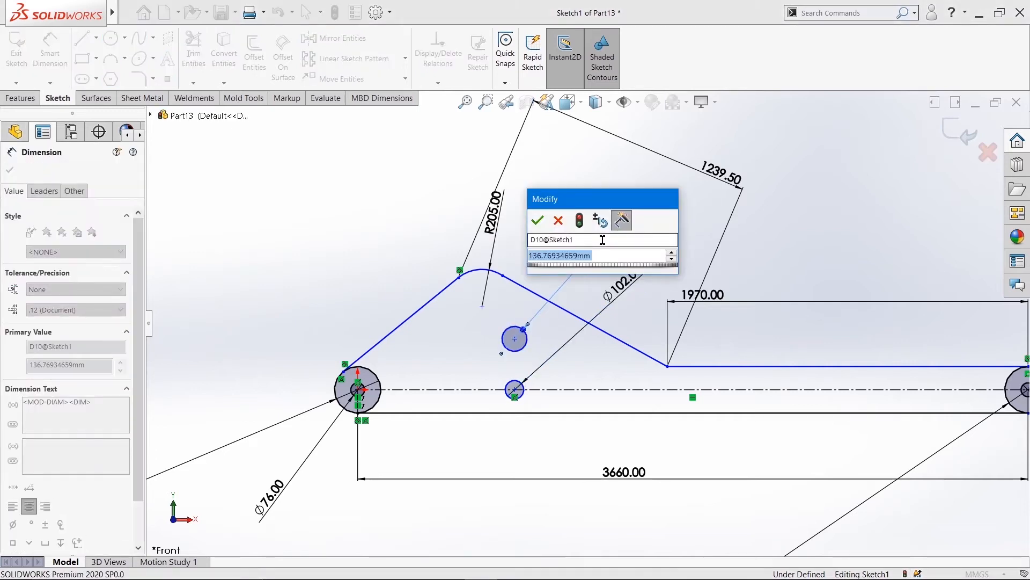
type("76")
key("Return")
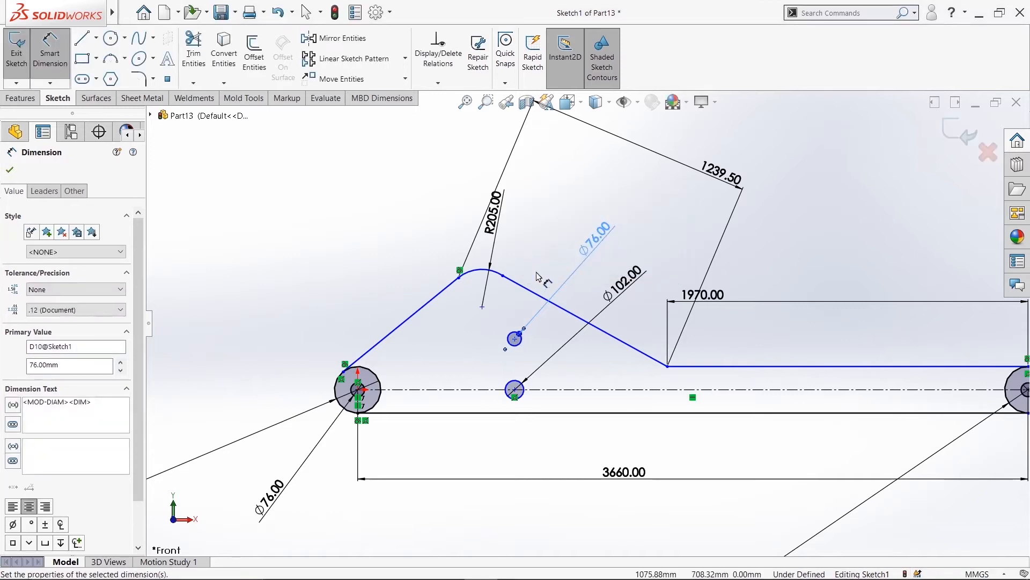
Dimension the horizontal distance from the origin to the 102 mm circle's center as 610 mm
left_click(358, 390)
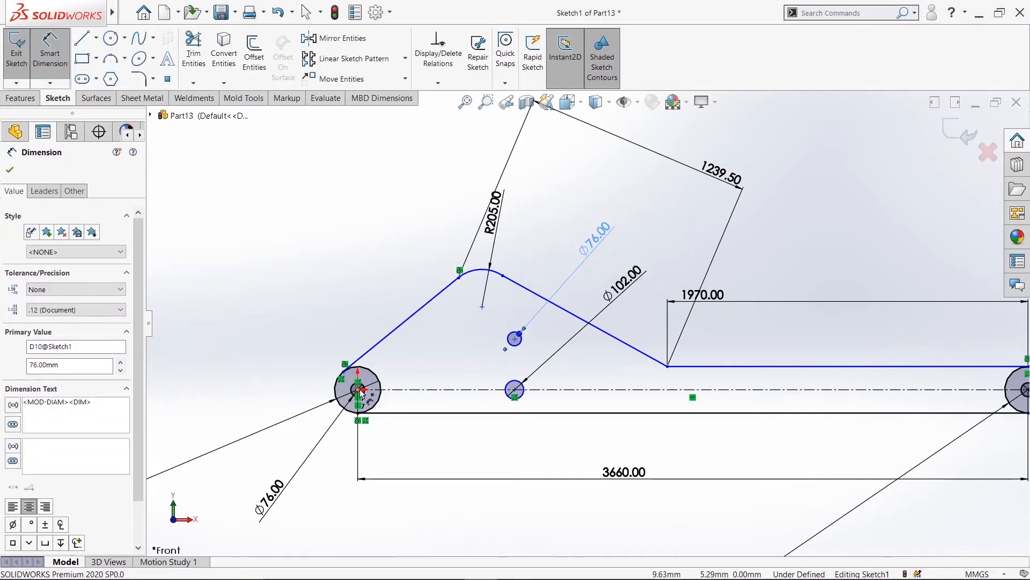
left_click(515, 391)
left_click(460, 455)
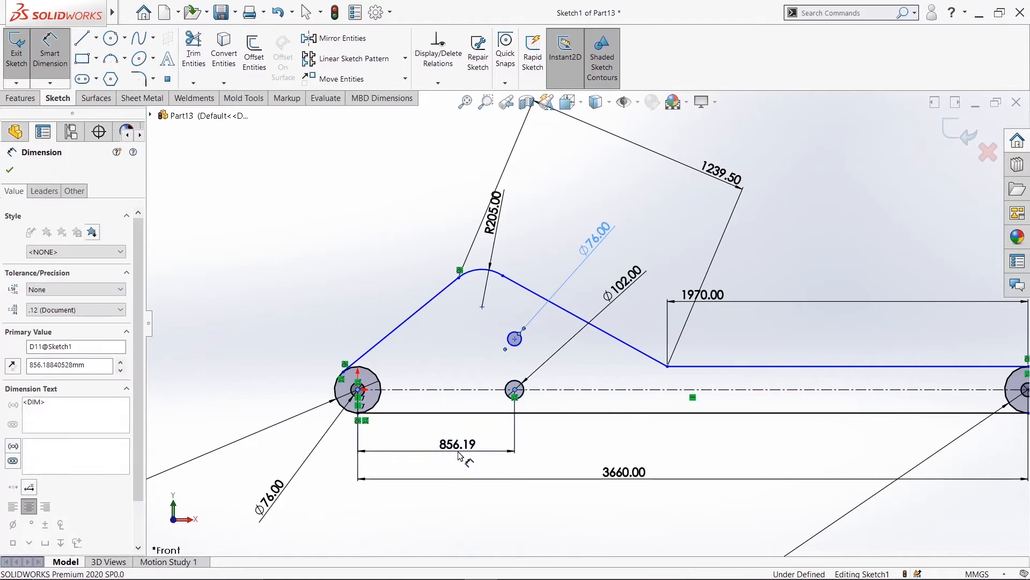
type("610")
key("Return")
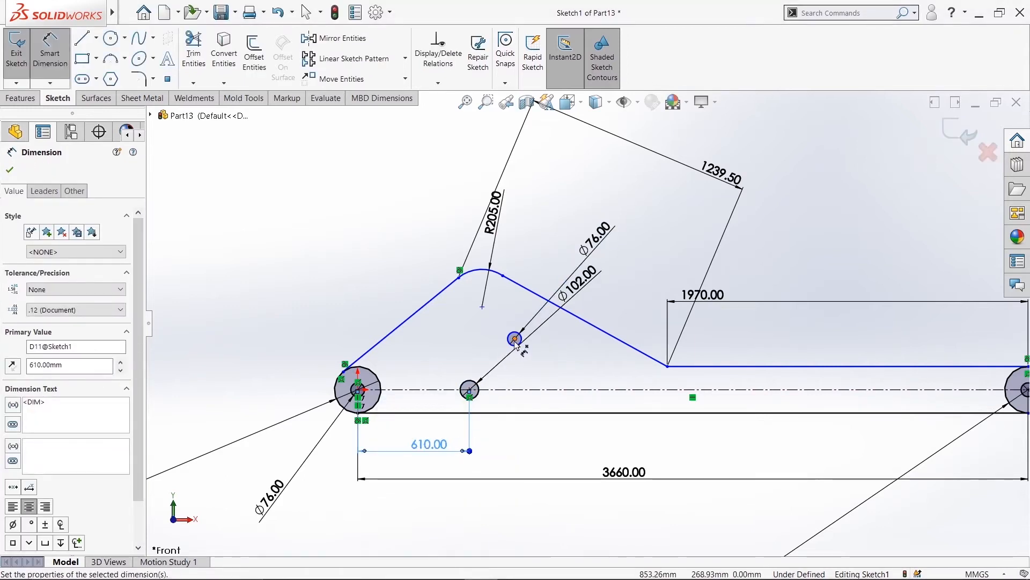
Dimension the vertical distance between the centers of the 102 mm circle and the 76 mm circle above it as 305 mm
left_click(470, 391)
left_click(515, 339)
left_click(562, 375)
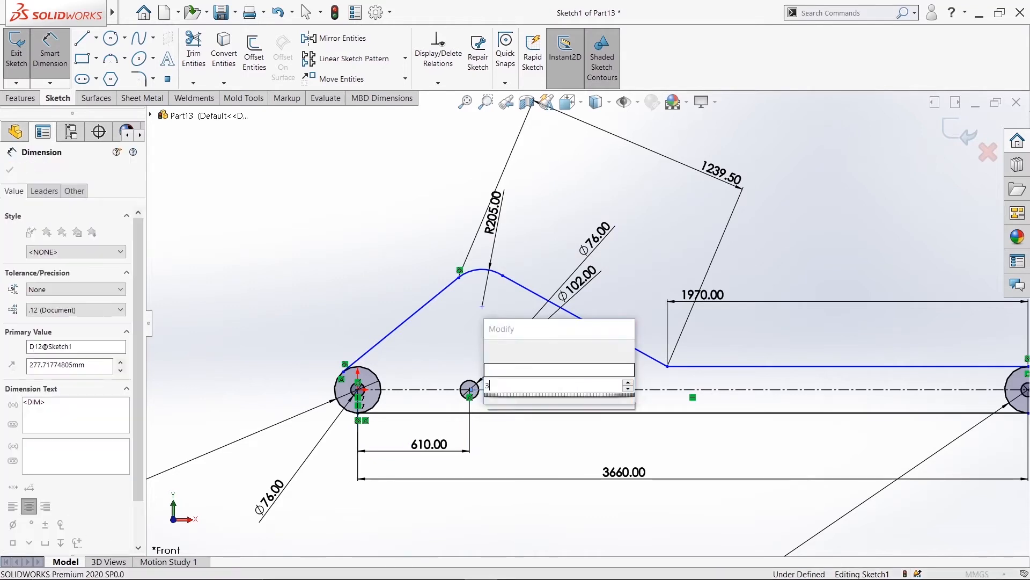
type("305")
key("Return")
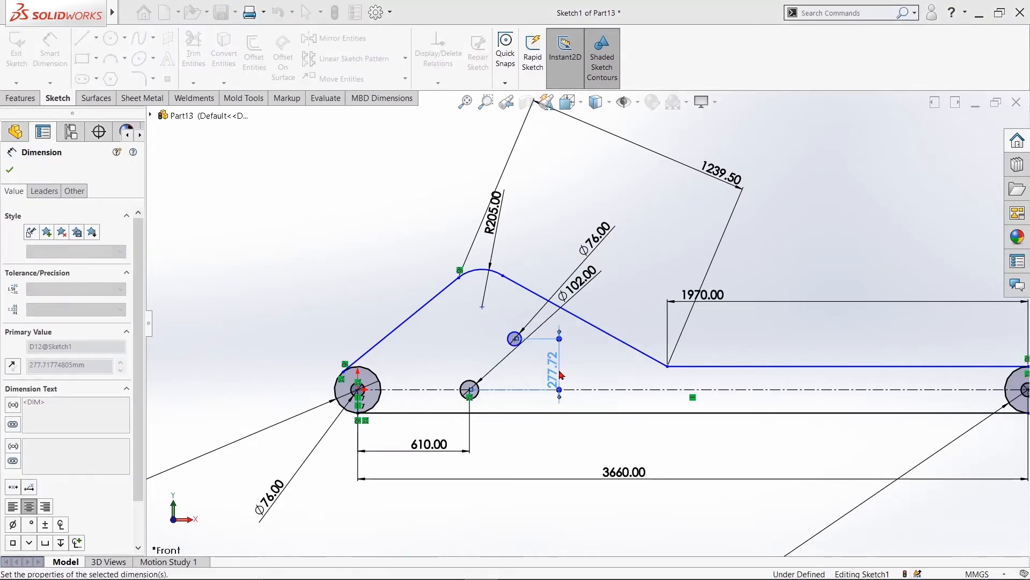
Add a vertical relation between the centers of the 102 mm circle and the 76 mm circle above it
left_click(9, 170)
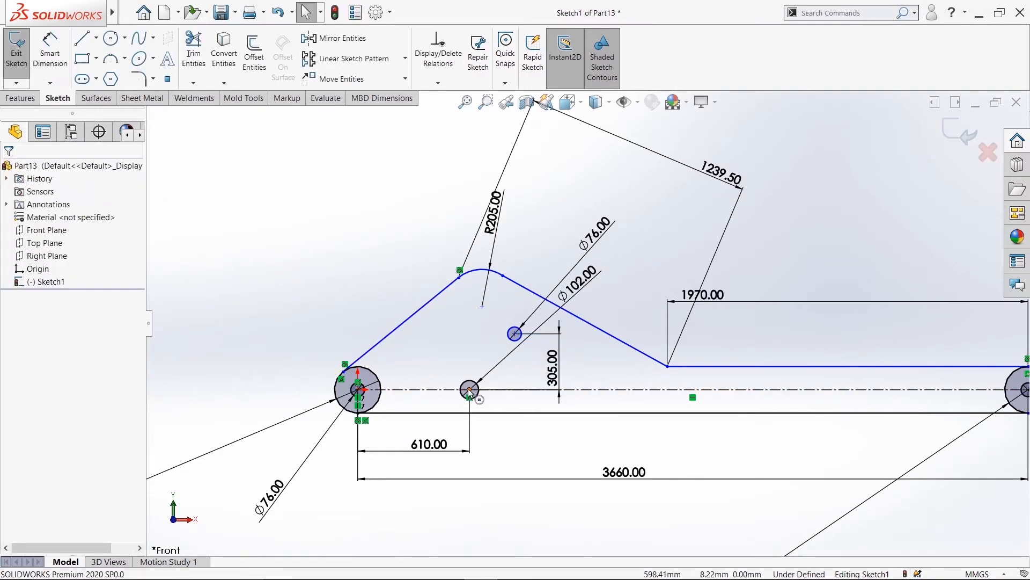
left_click(515, 334)
left_click(470, 389, "ctrl")
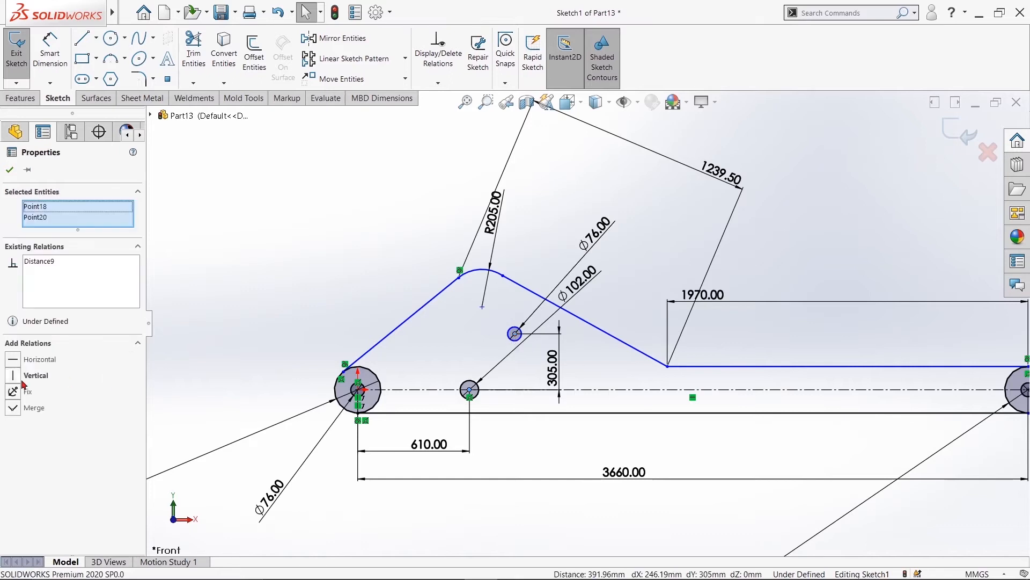
left_click(12, 376)
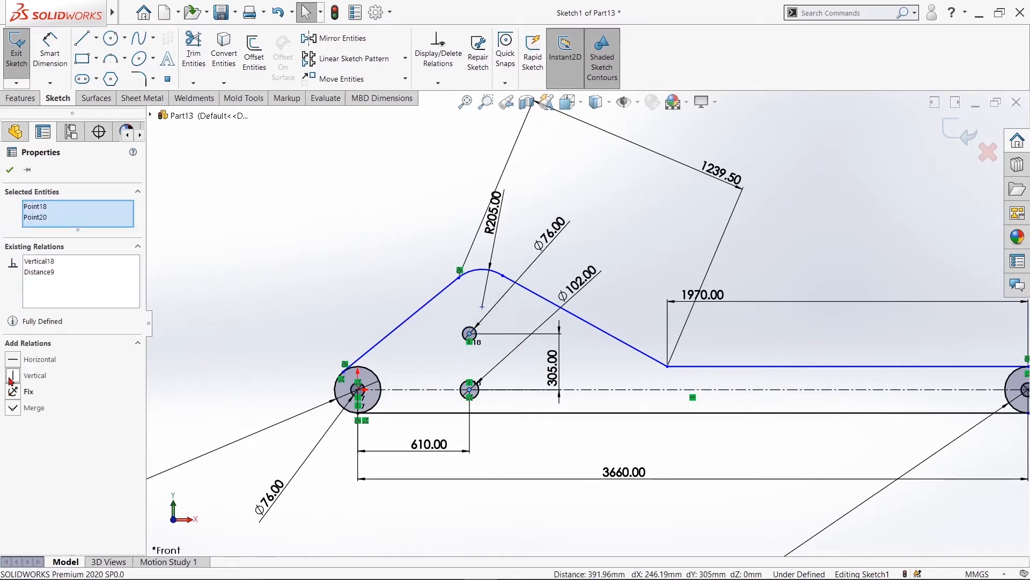
left_click(7, 167)
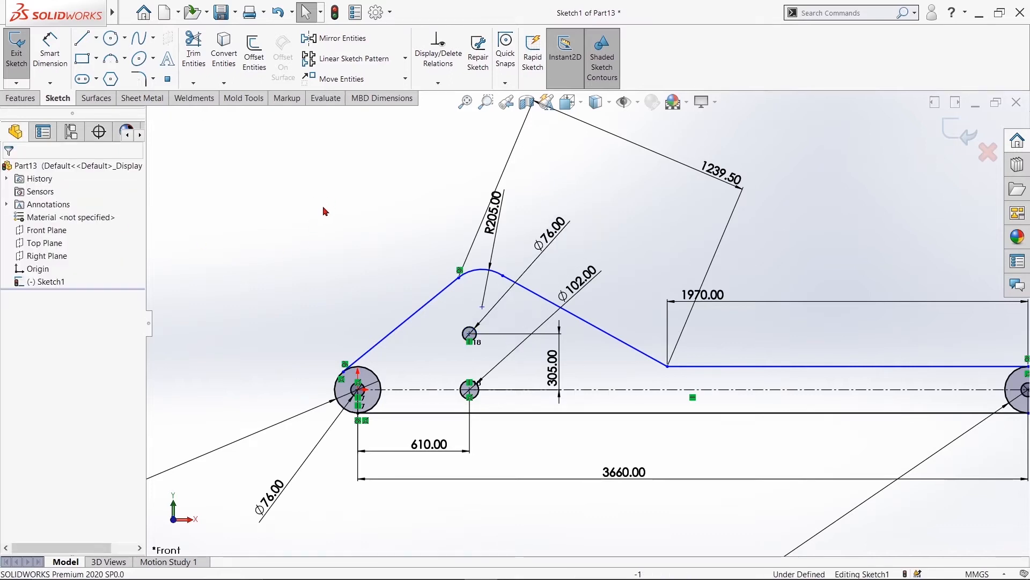
Make the R205 arc tangent to the long sloping line and merge its center with the upper 76 mm circle's center
left_click(504, 278)
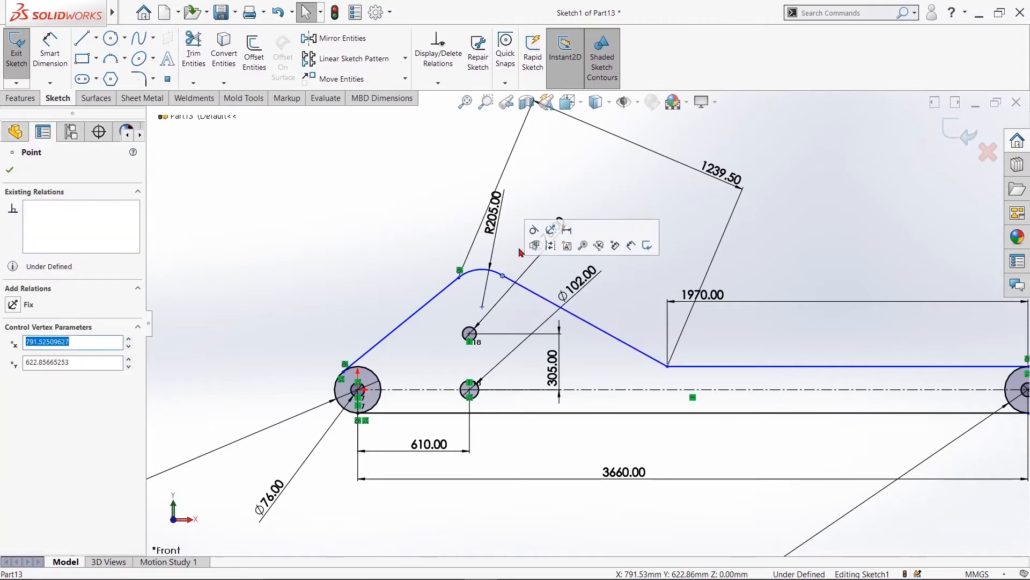
left_click(9, 170)
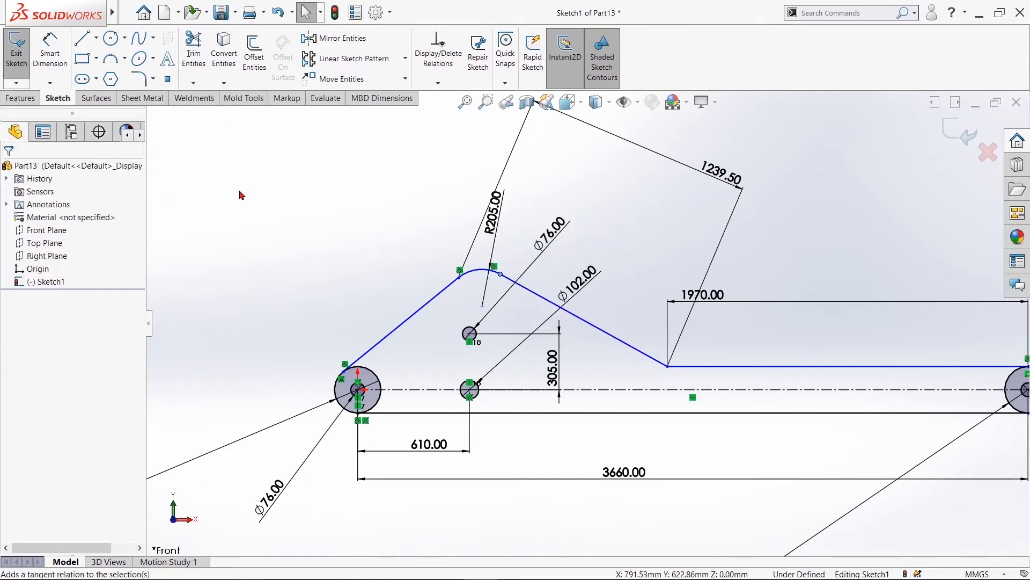
left_click(482, 307)
left_click(470, 334, "ctrl")
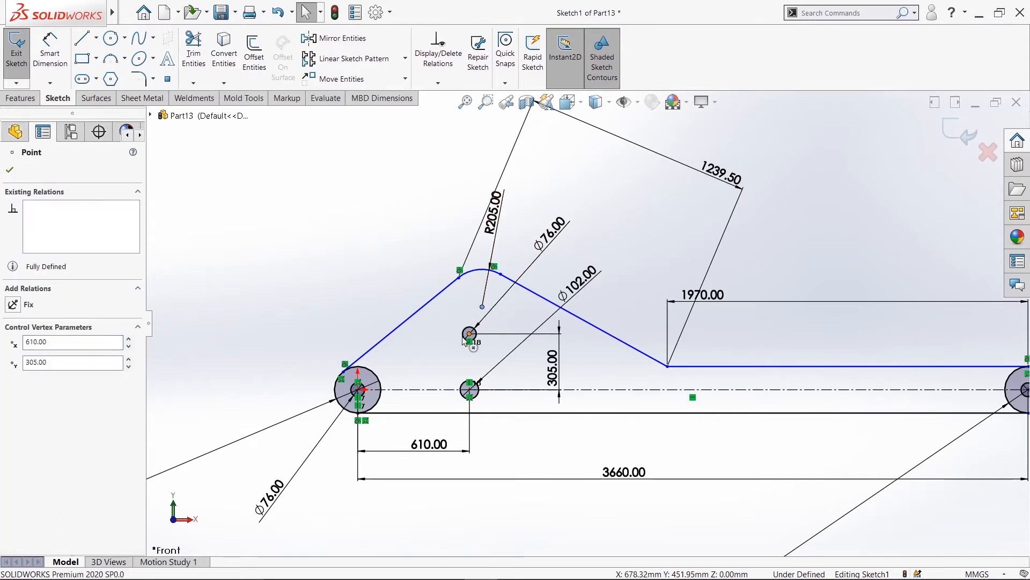
left_click(15, 411)
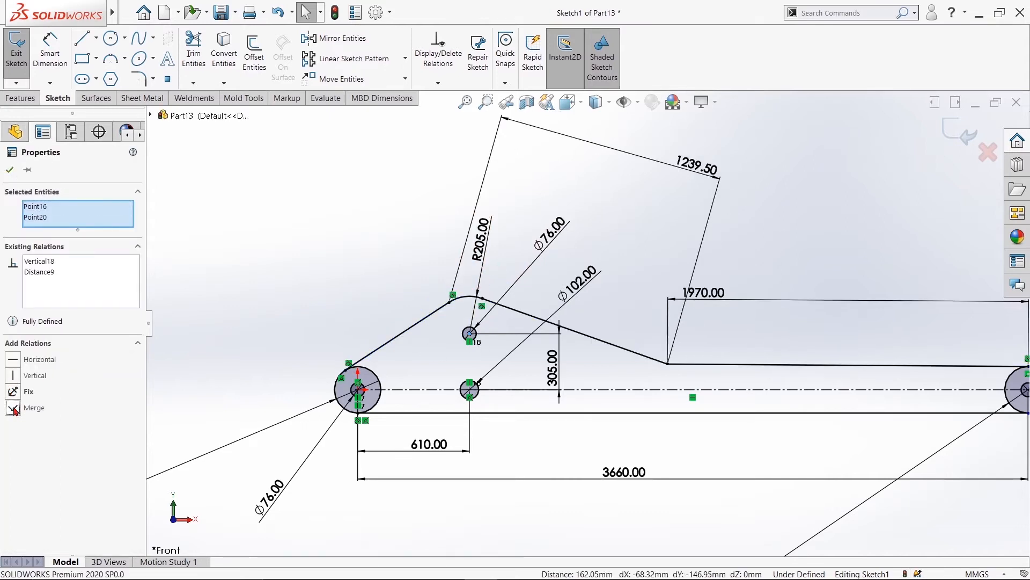
left_click(10, 171)
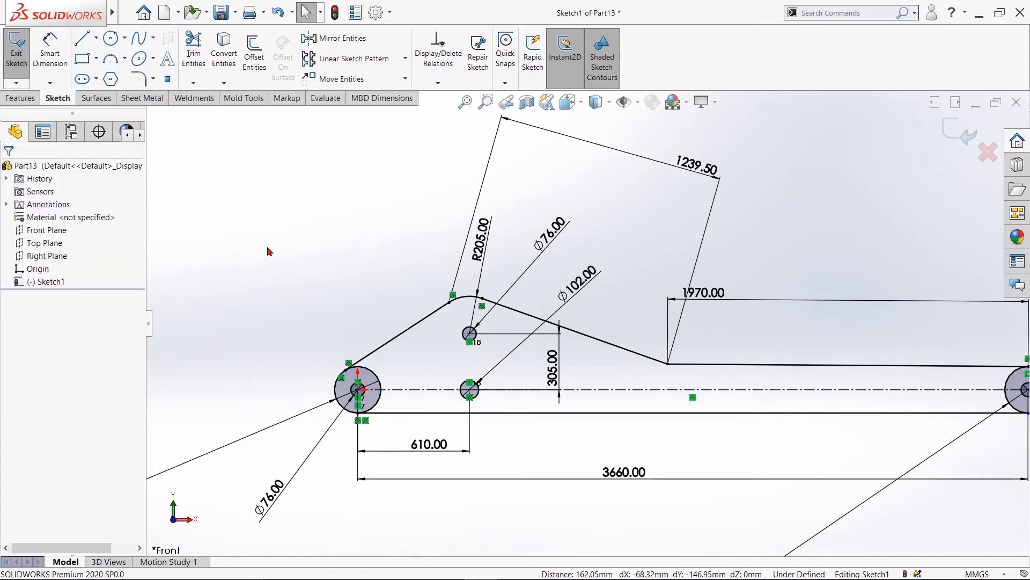
Sketch a circle of about 52 mm radius on the centerline, just inboard of the far end's 254 mm circle
key("f")
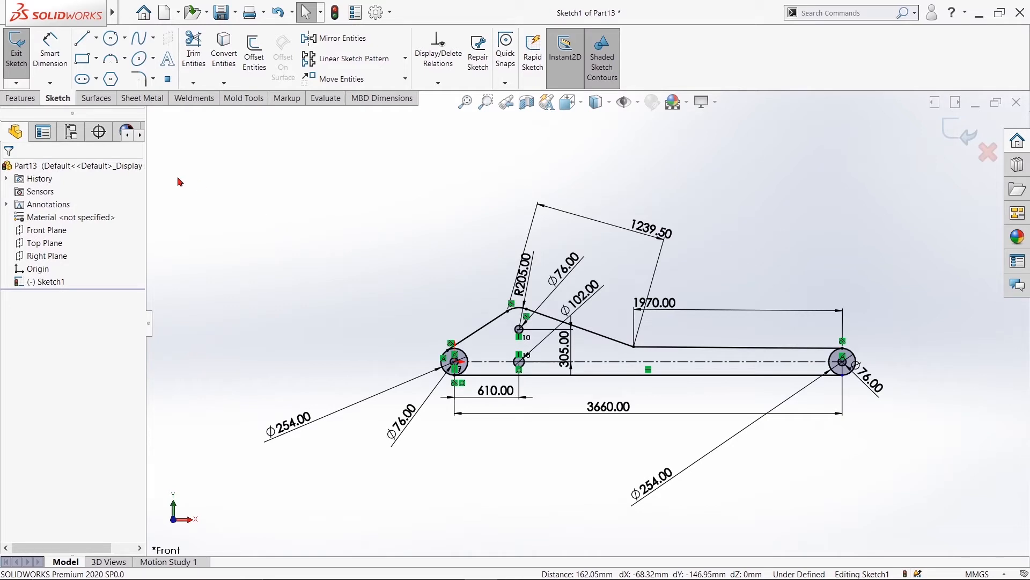
left_click(111, 38)
scroll(845, 362, "down", 3)
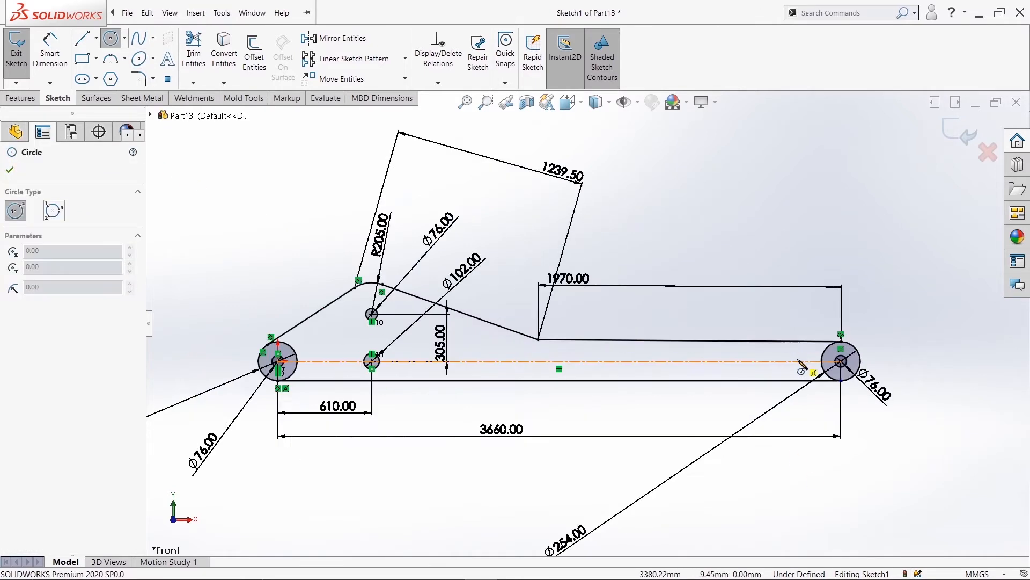
scroll(801, 366, "down", 3)
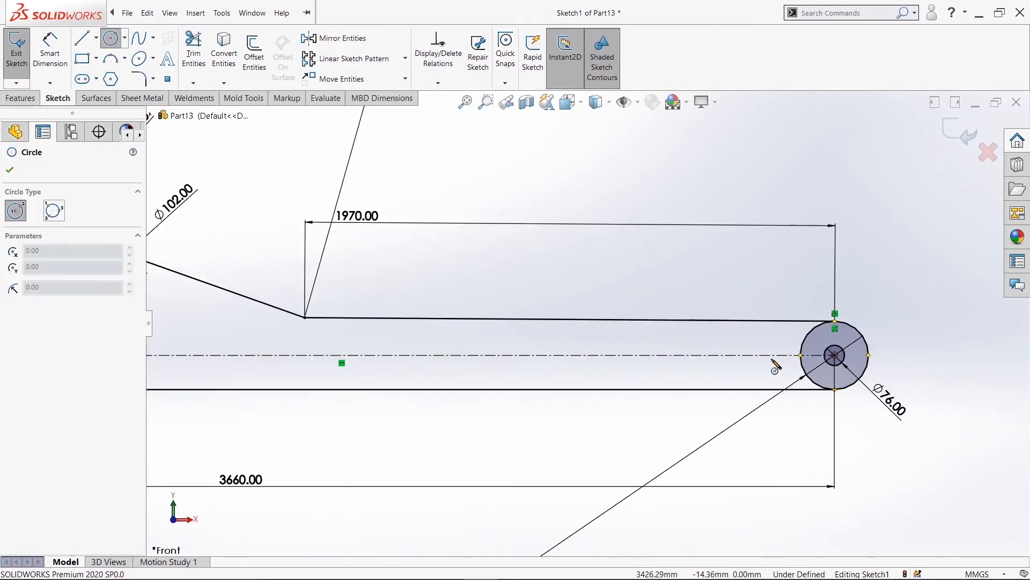
left_click(744, 356)
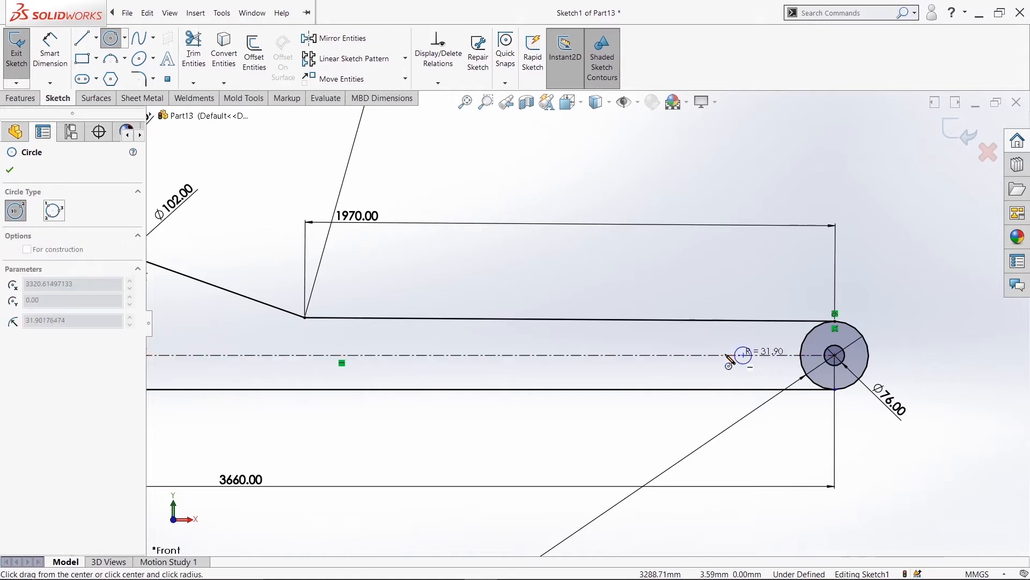
left_click(733, 360)
right_click(731, 351)
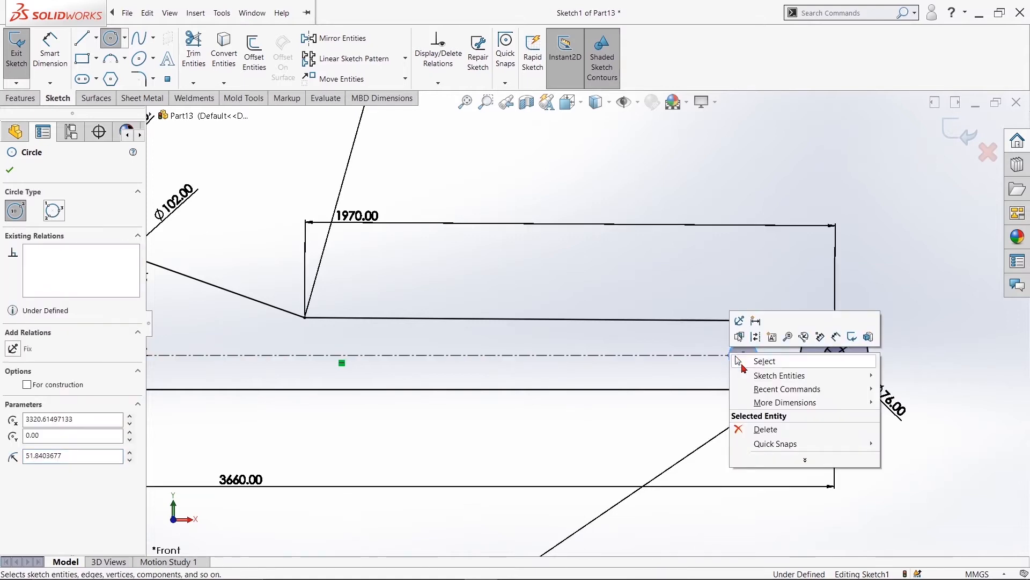
left_click(759, 359)
Dimension the horizontal distance between the new circle's center and the far end circle's center as 251 mm
left_click(38, 67)
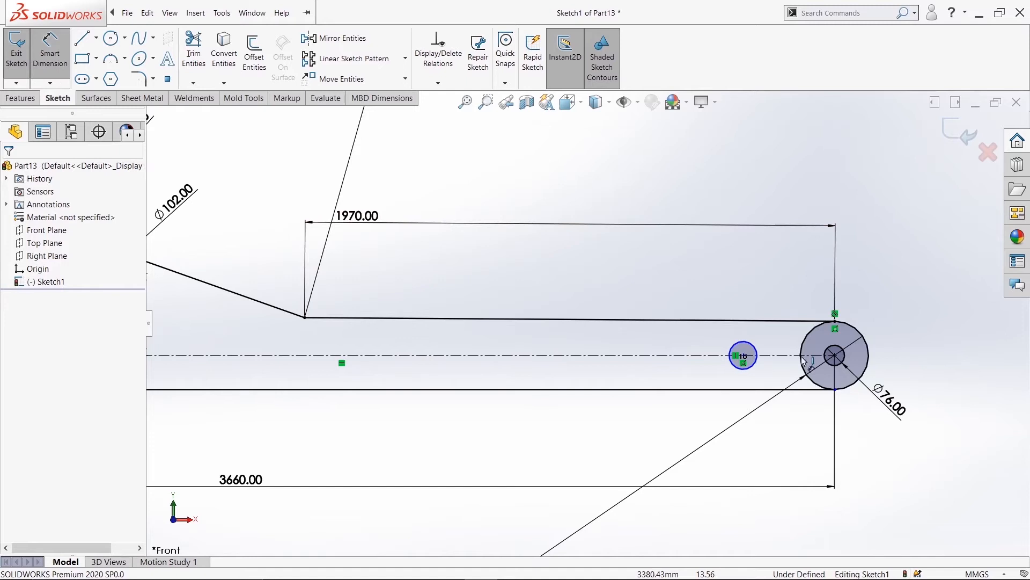
left_click(743, 356)
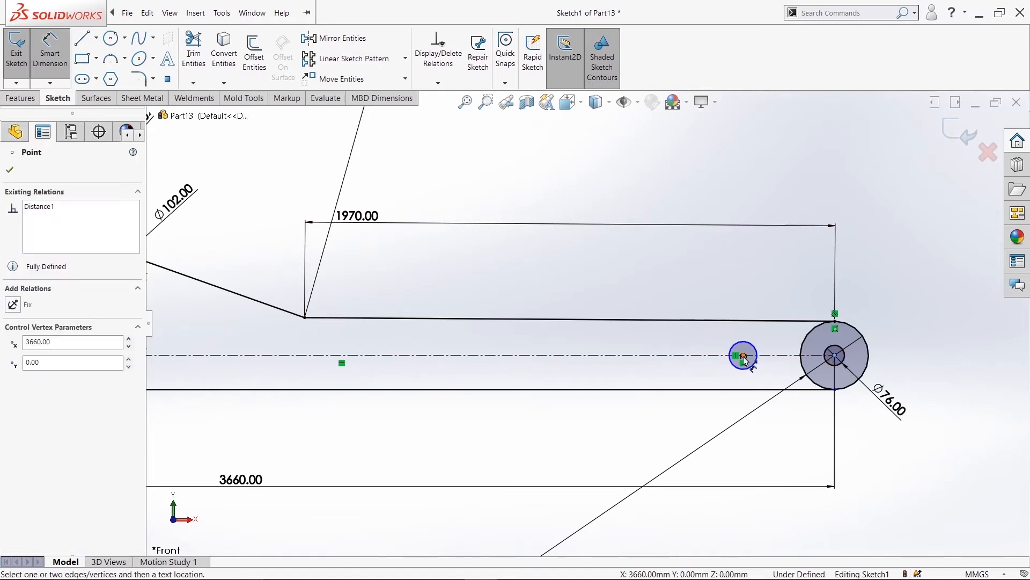
left_click(760, 429)
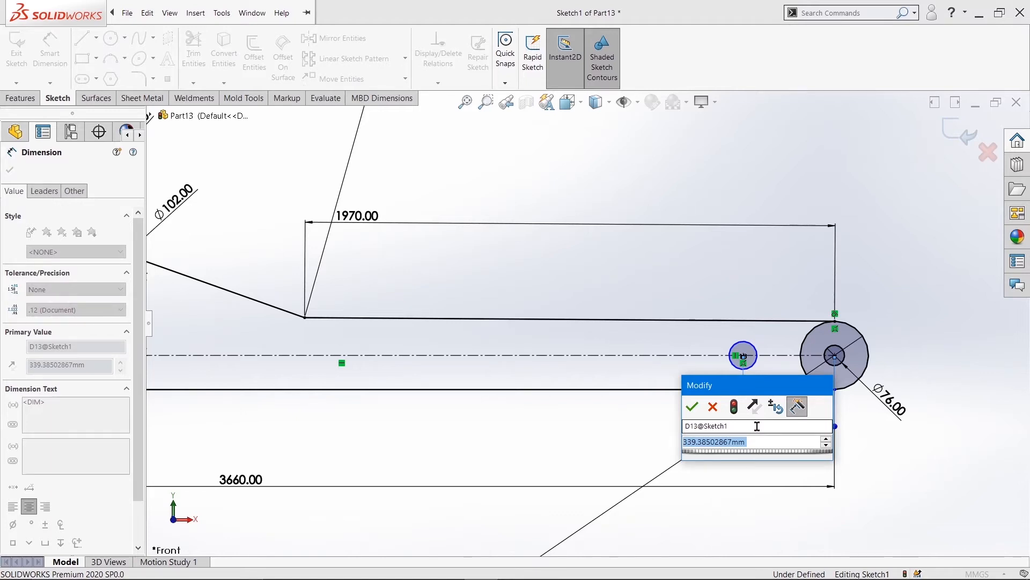
type("251")
key("Return")
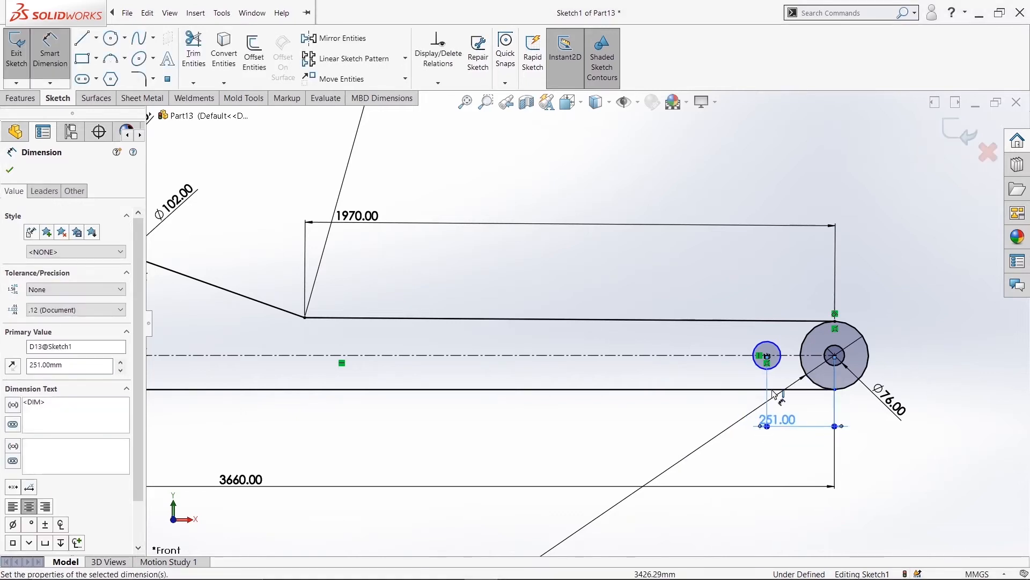
Dimension the new circle near the far end with a diameter of 76 mm
left_click(776, 367)
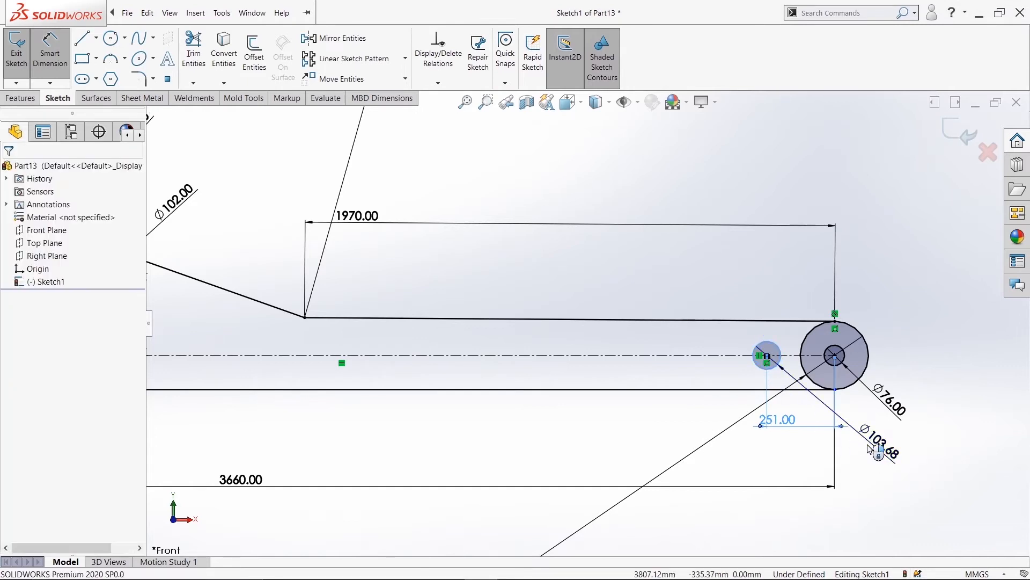
left_click(871, 450)
type("76")
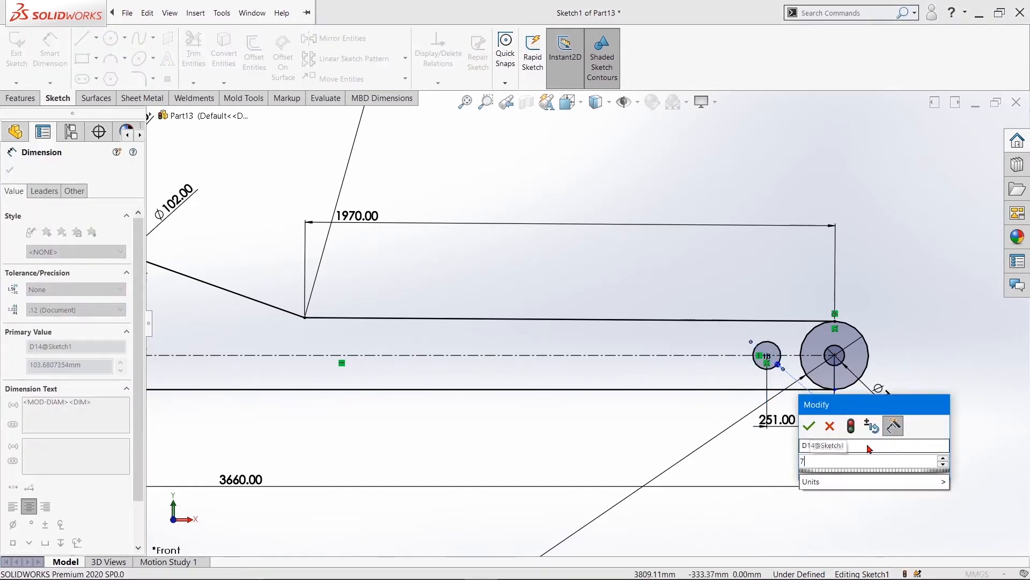
key("Return")
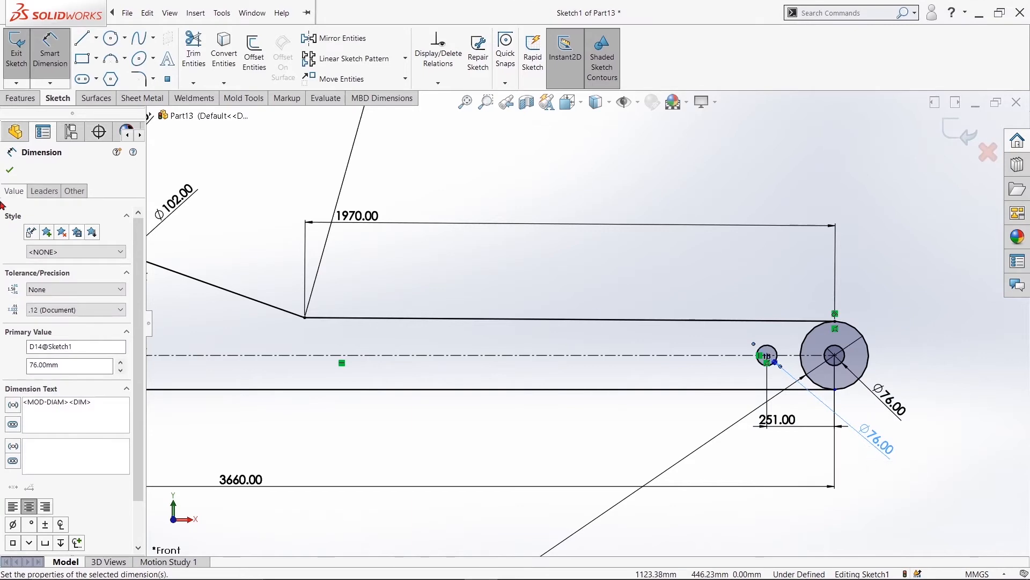
key("Escape")
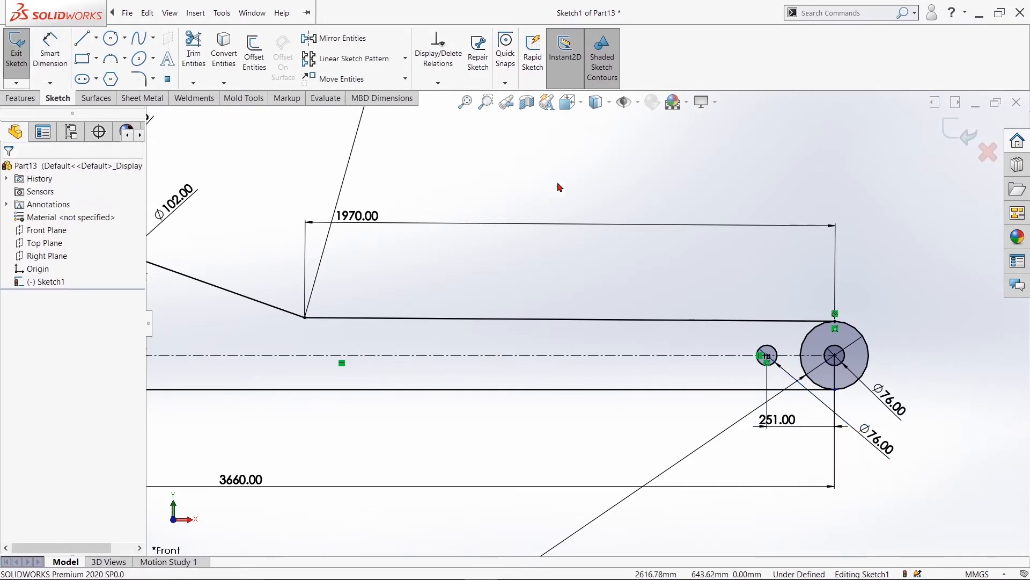
Trim the inner portions of both 254 mm end circles so that only the rounded outer ends of the profile remain
key("f")
scroll(577, 252, "down", 1)
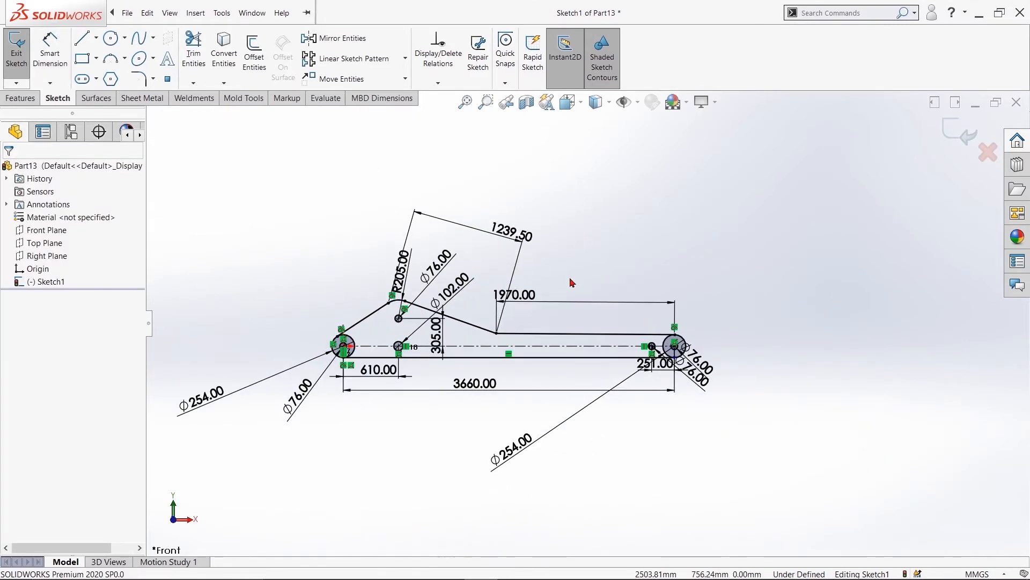
scroll(609, 285, "down", 1)
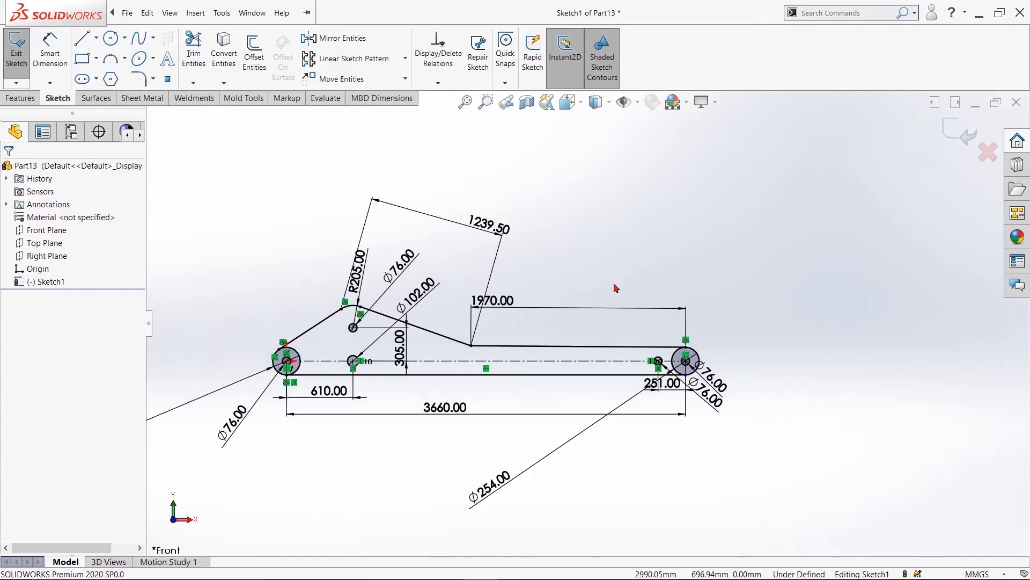
left_click(194, 51)
left_click_drag(296, 350, 299, 371)
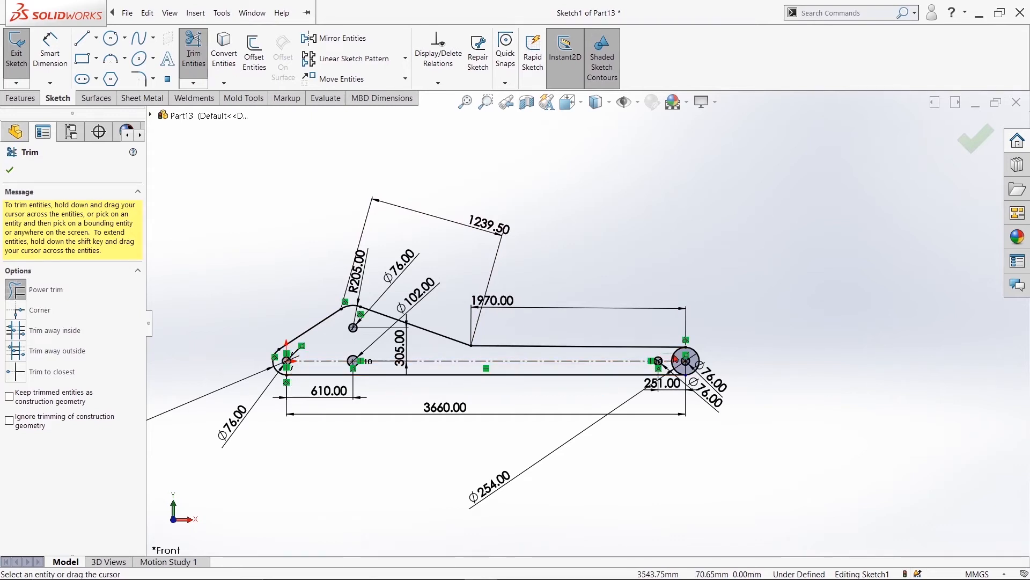
scroll(674, 359, "down", 4)
scroll(644, 366, "down", 5)
left_click_drag(664, 317, 655, 333)
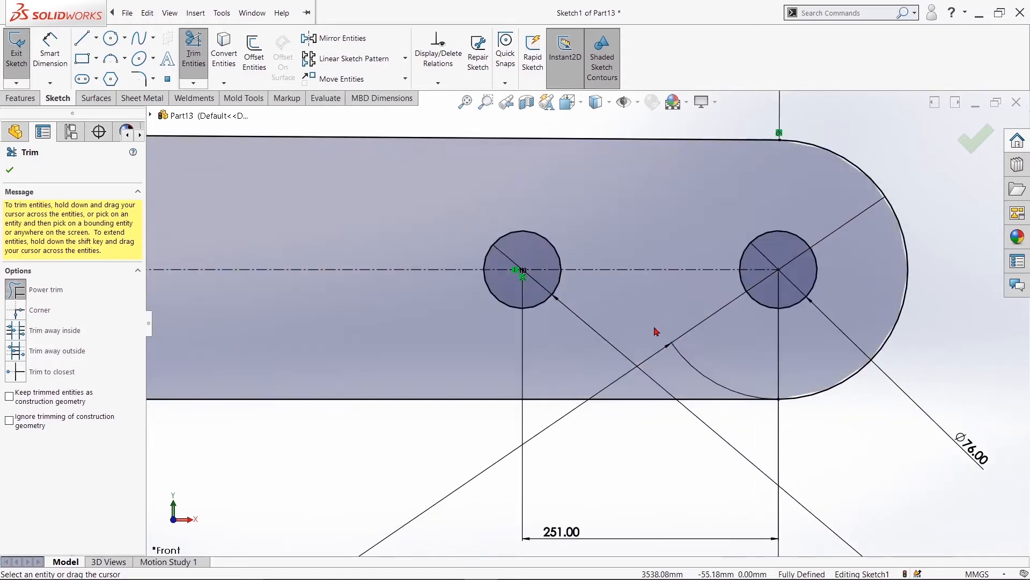
scroll(649, 338, "up", 10)
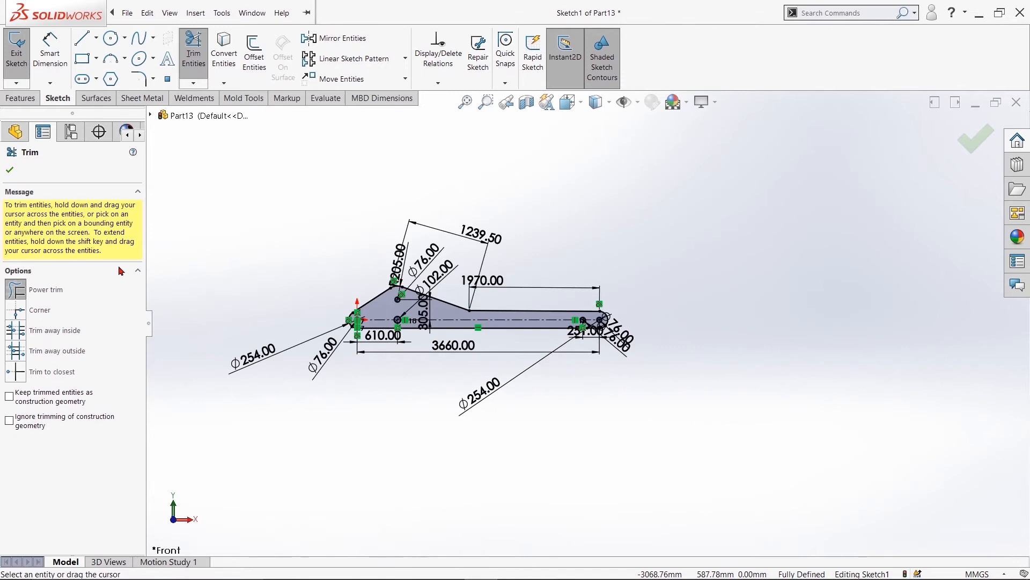
left_click(9, 170)
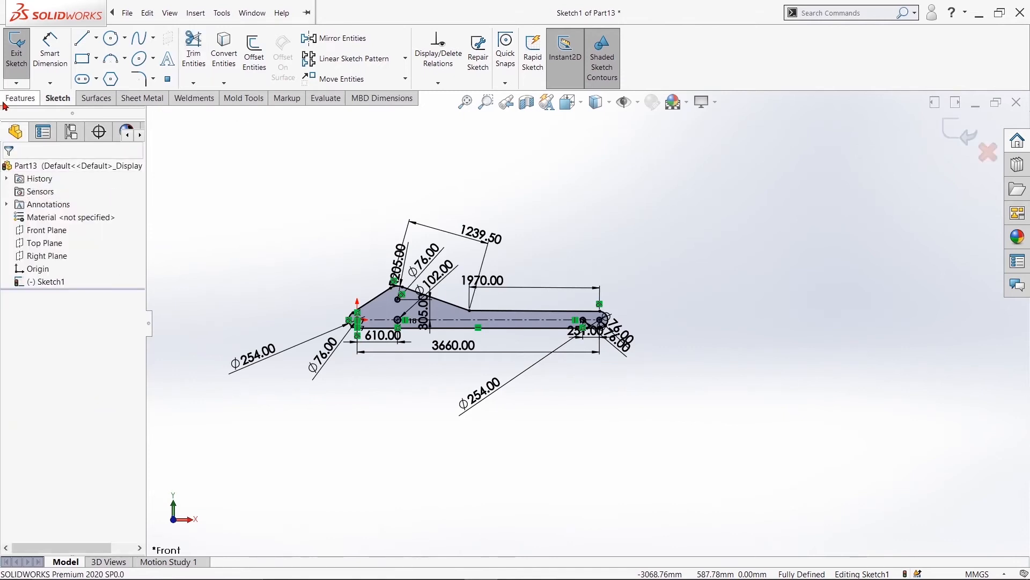
Extrude the arm profile with its holes as a blind boss 53 mm deep
left_click(21, 98)
left_click(21, 53)
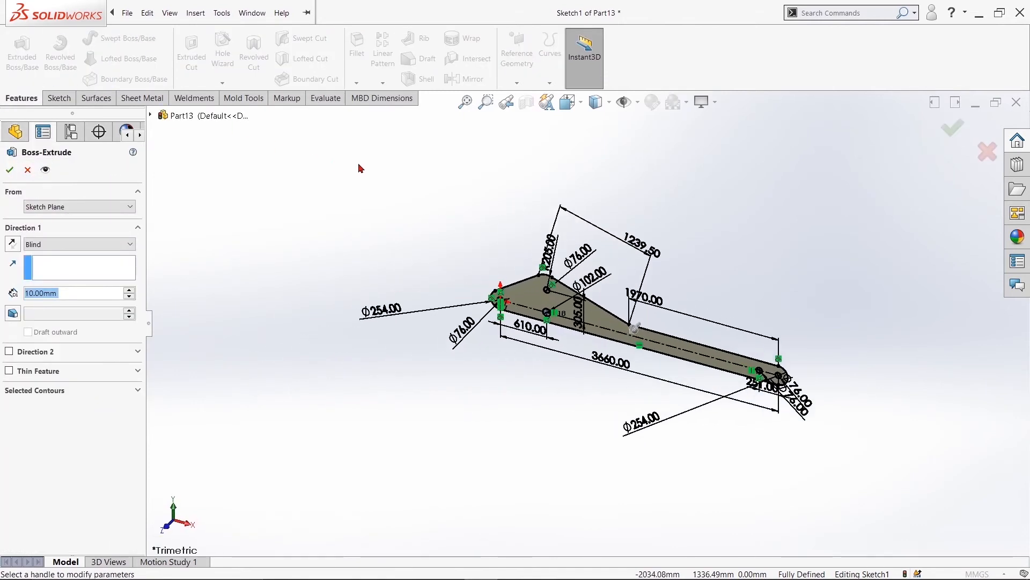
double_click(29, 295)
type("53")
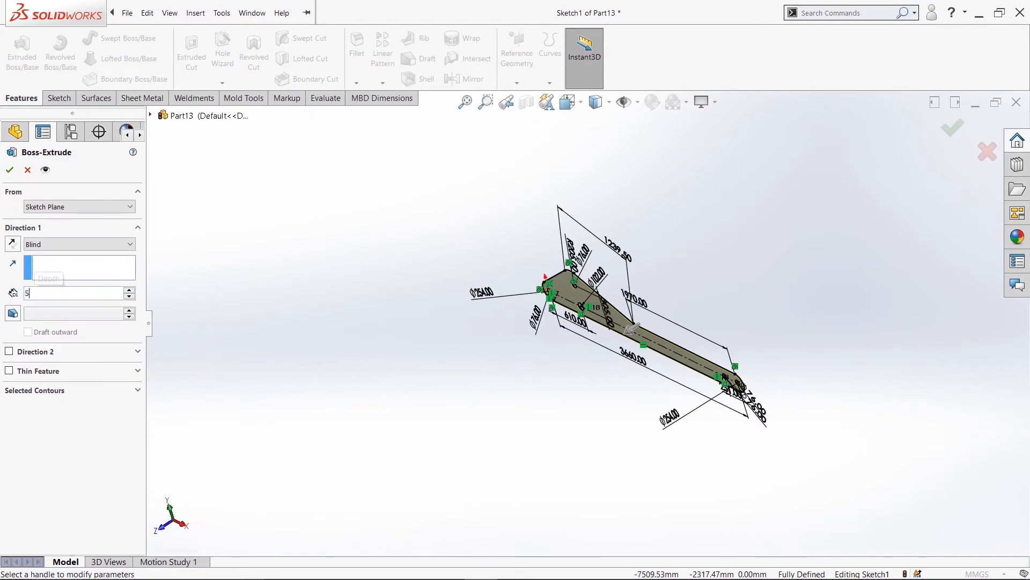
middle_click_drag(292, 327, 274, 285)
key("Return")
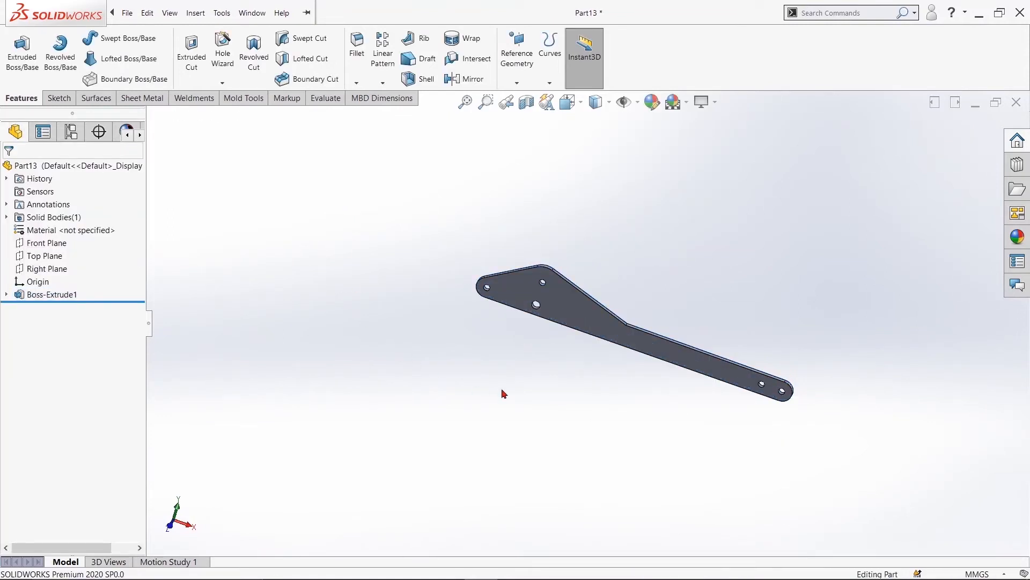
Start a new sketch on the arm's large front face, viewed face-on
left_click(591, 315)
left_click(638, 280)
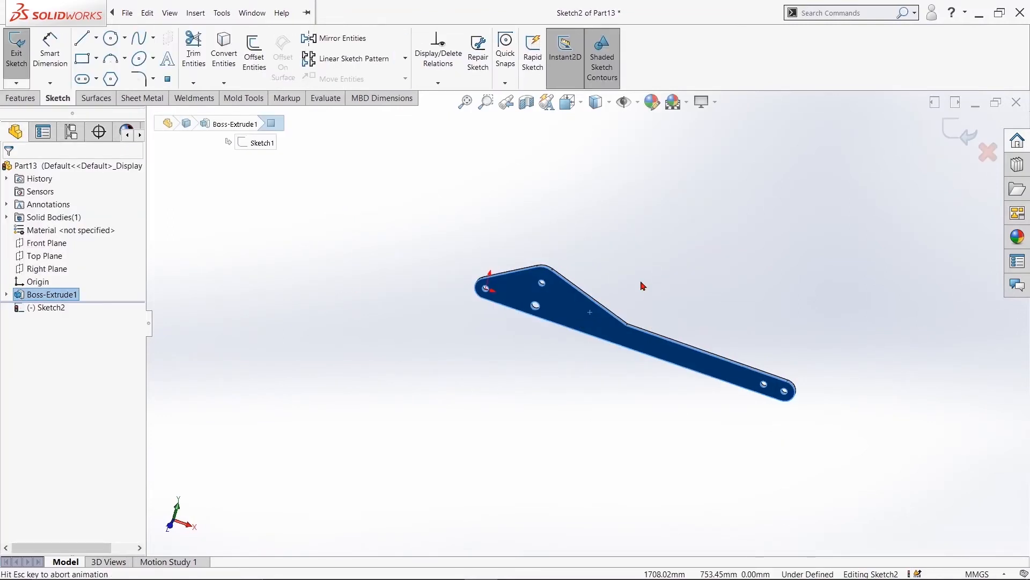
left_click(534, 215)
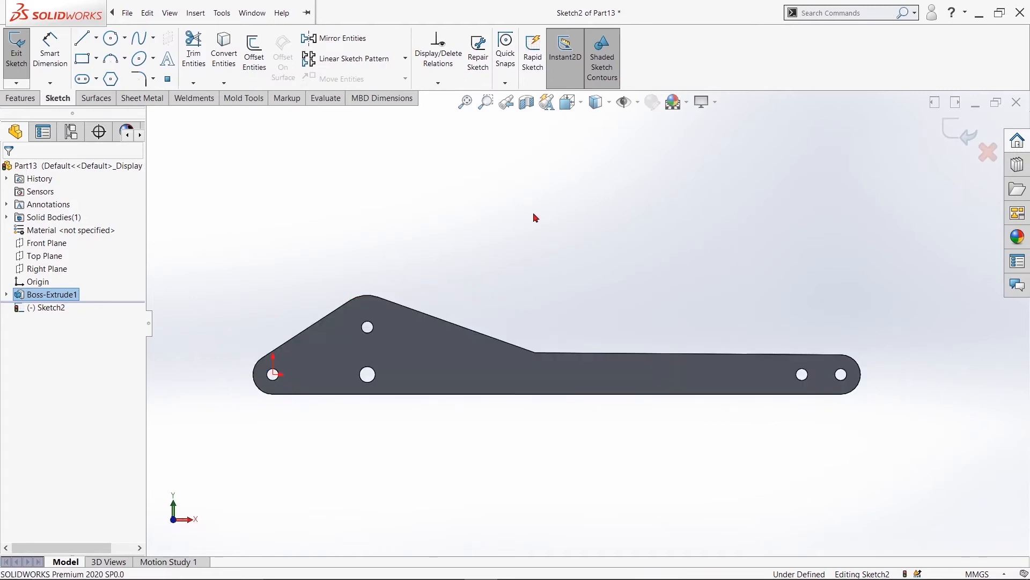
left_click(224, 53)
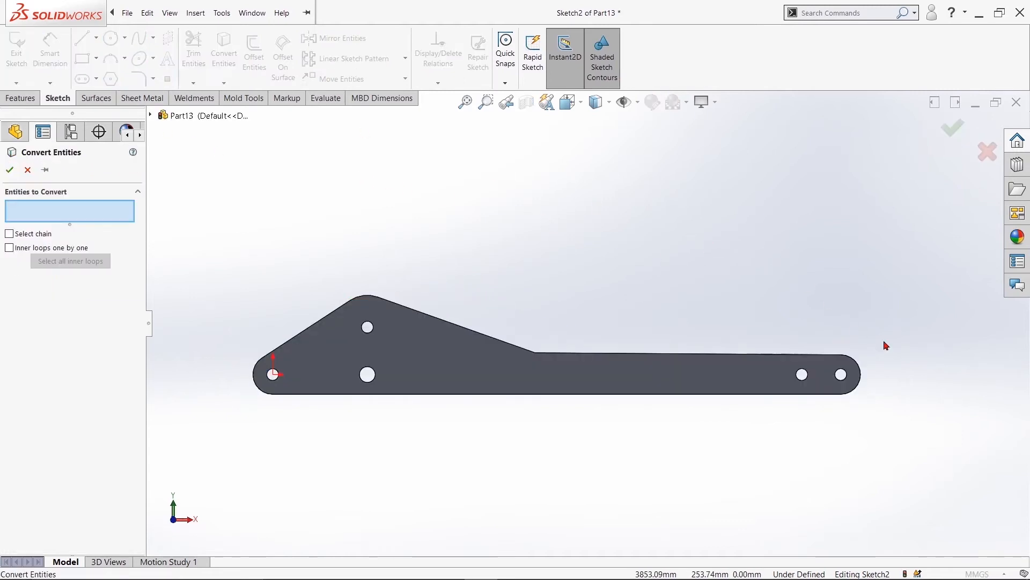
left_click(864, 384)
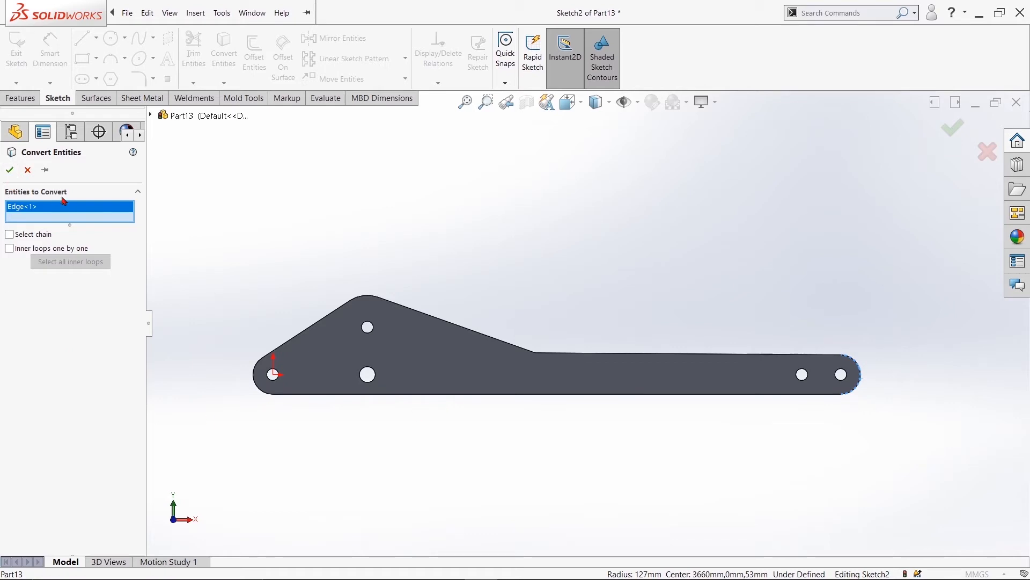
right_click(21, 219)
left_click(33, 220)
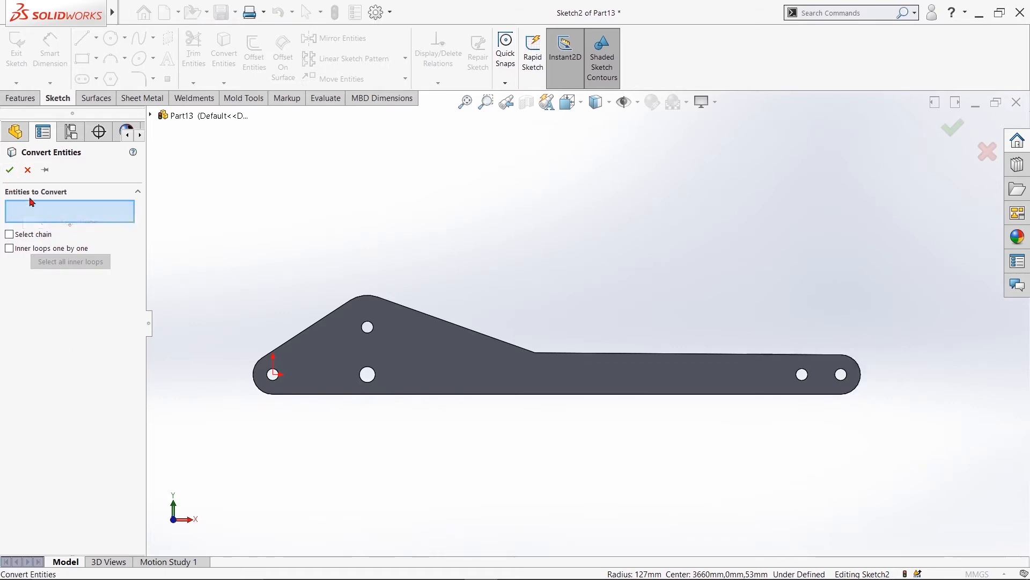
left_click(26, 171)
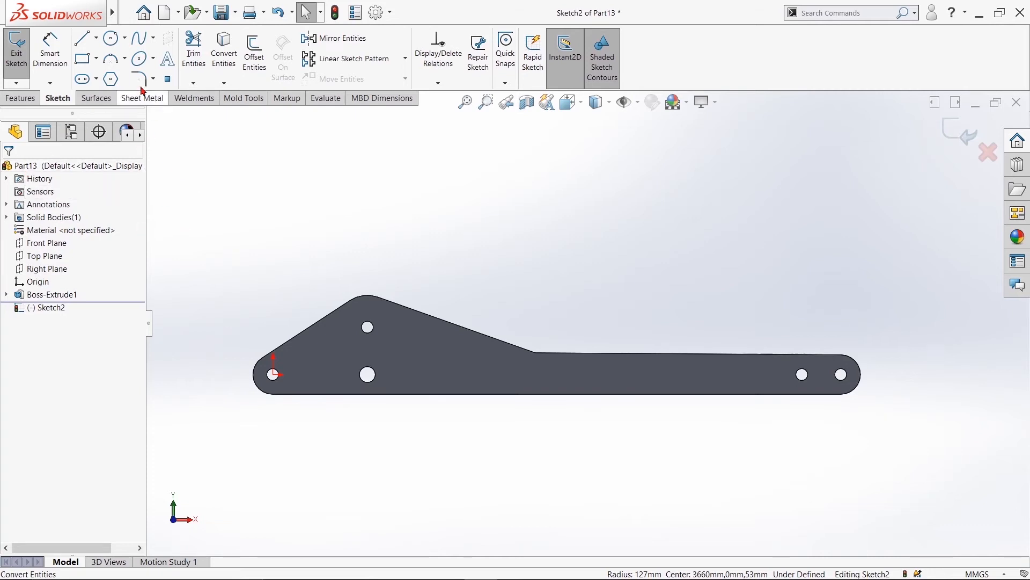
Convert the upper straight edge of the arm's narrow section into a sketch line
left_click(224, 56)
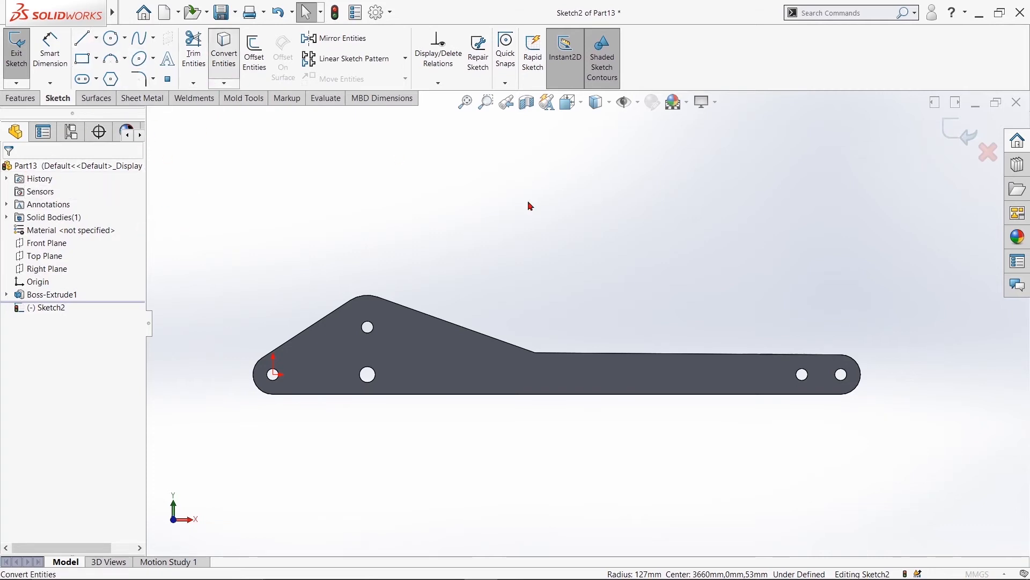
left_click(639, 353)
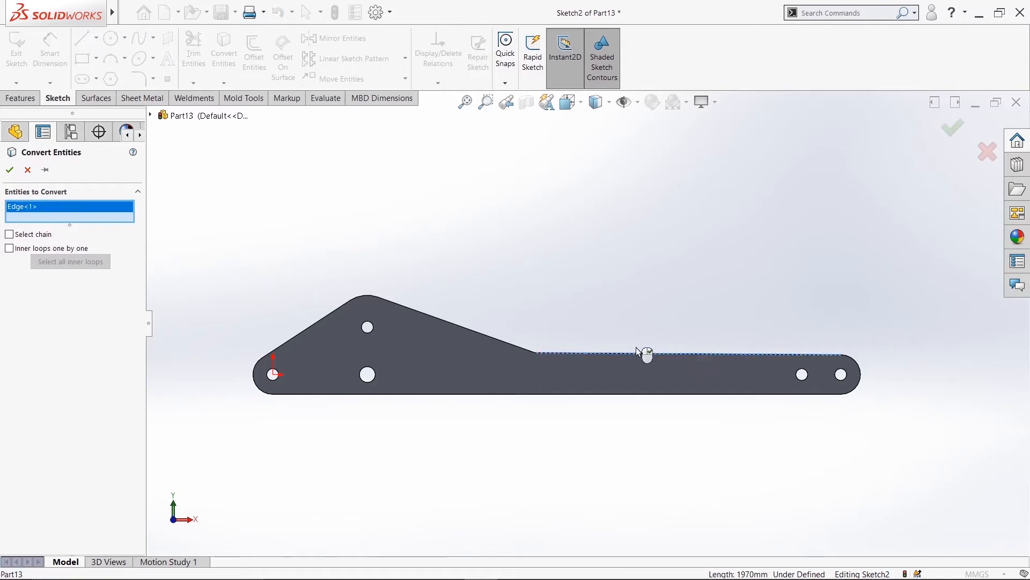
left_click(8, 170)
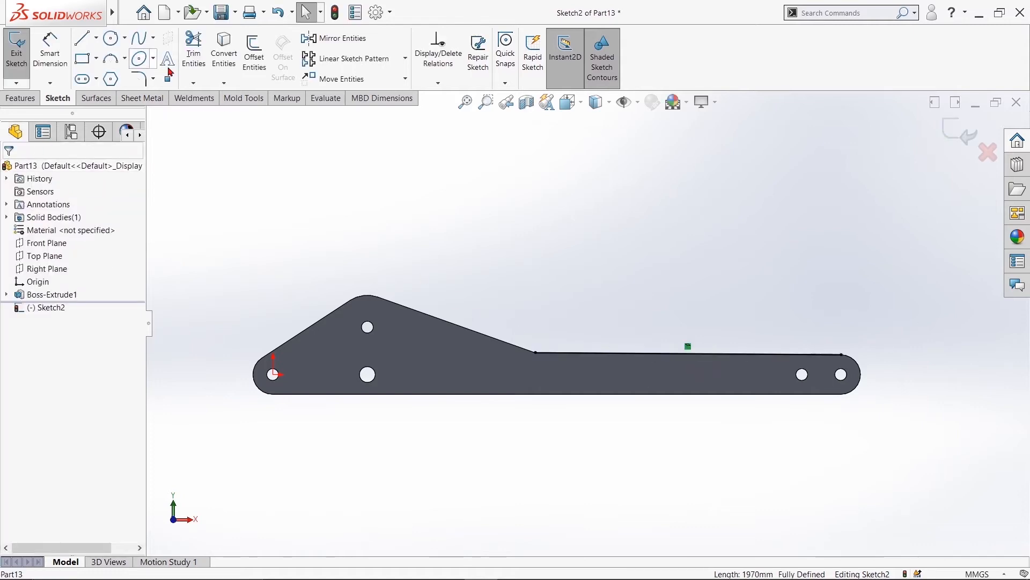
Try to offset the converted edge line 53 mm outward above the arm, and undo the offset
left_click(254, 57)
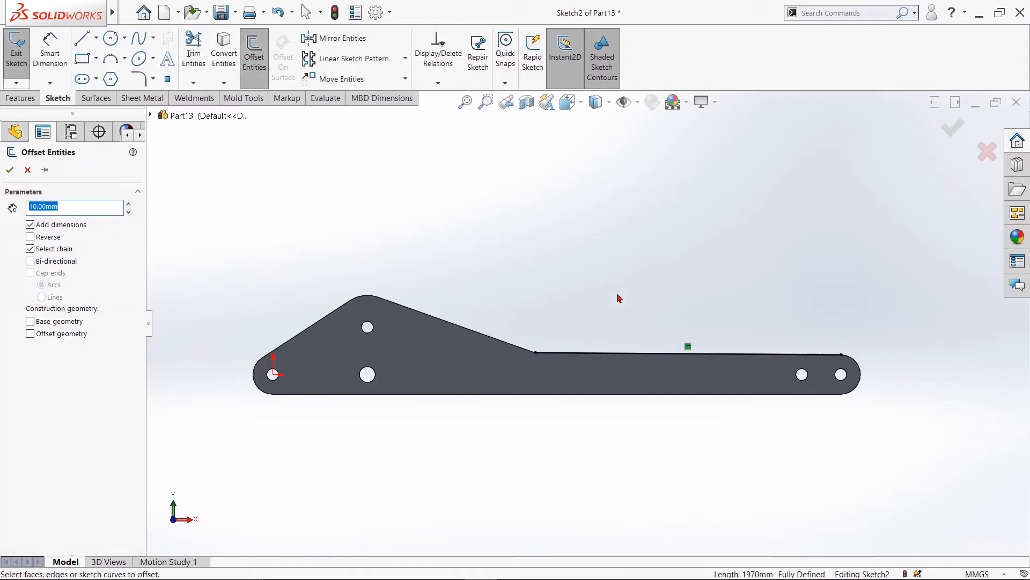
left_click(608, 352)
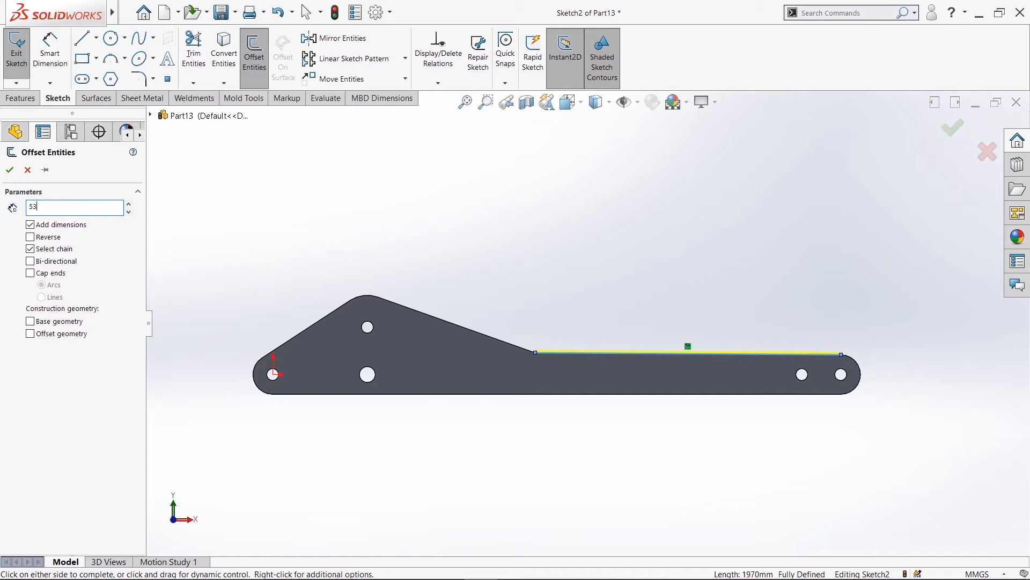
left_click(640, 272)
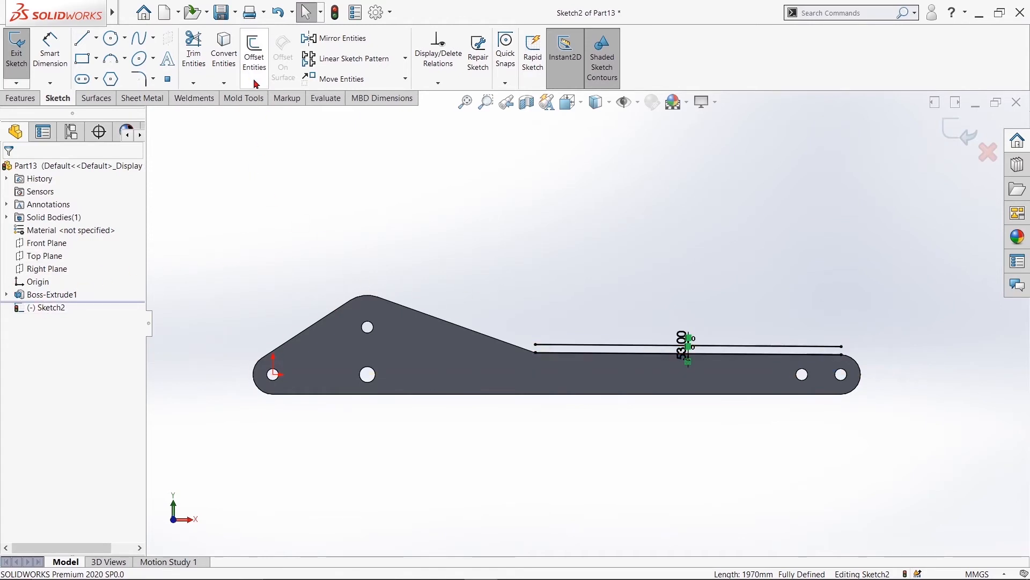
key("ctrl+z")
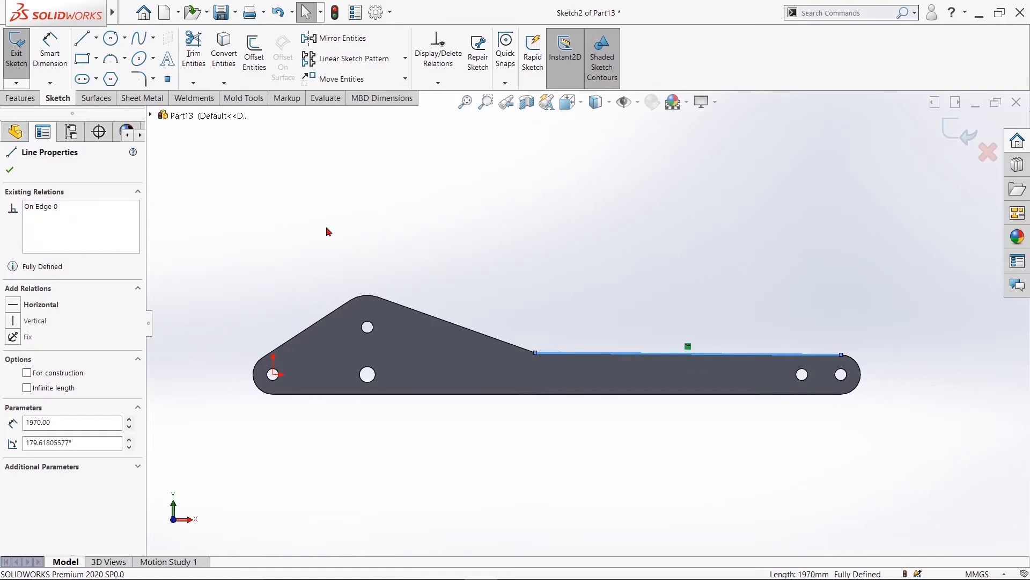
Offset the converted upper edge line 53 mm inward onto the arm's face, using the reversed direction
left_click(366, 213)
left_click(253, 62)
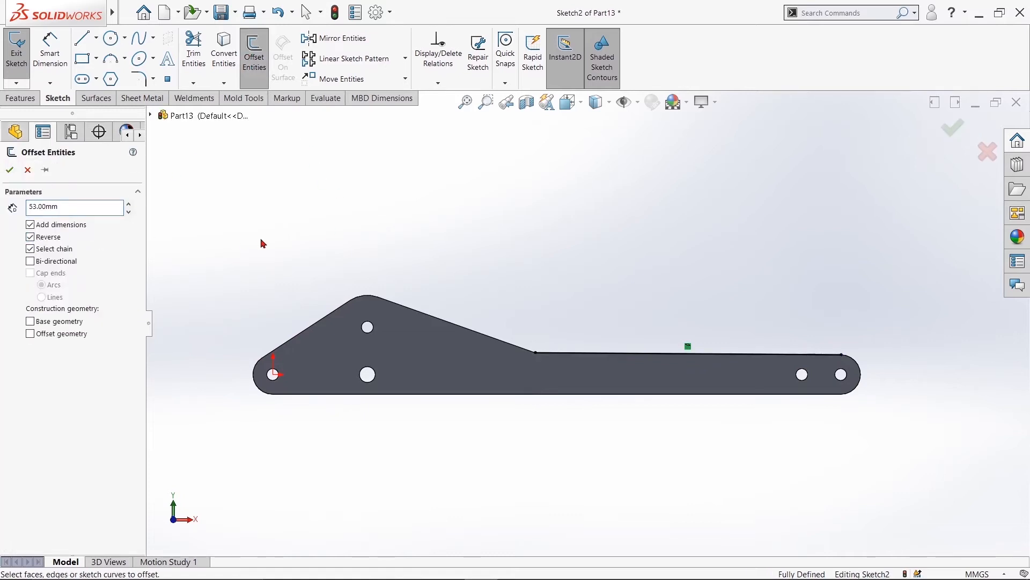
left_click(609, 353)
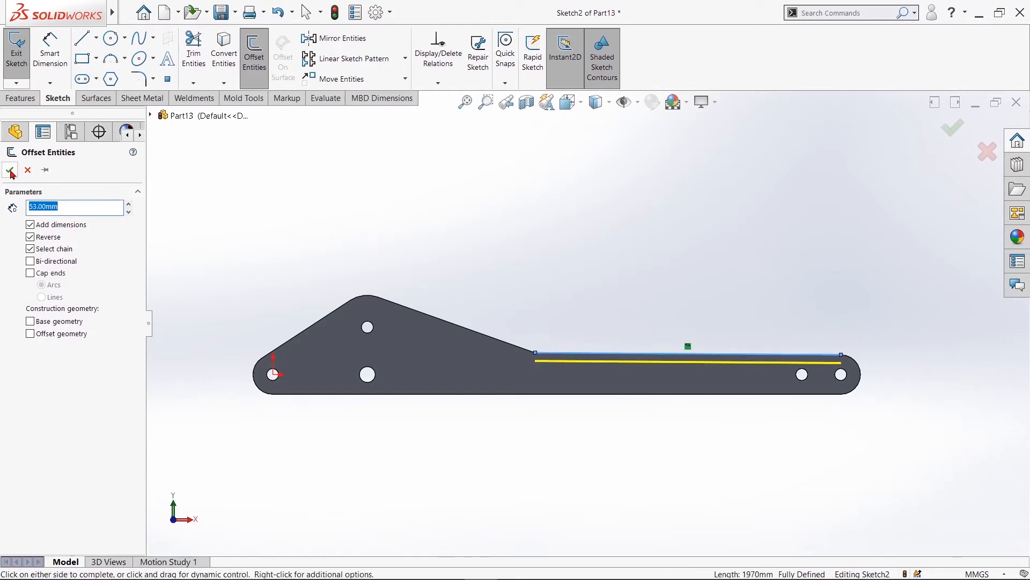
left_click(10, 172)
scroll(677, 280, "down", 1)
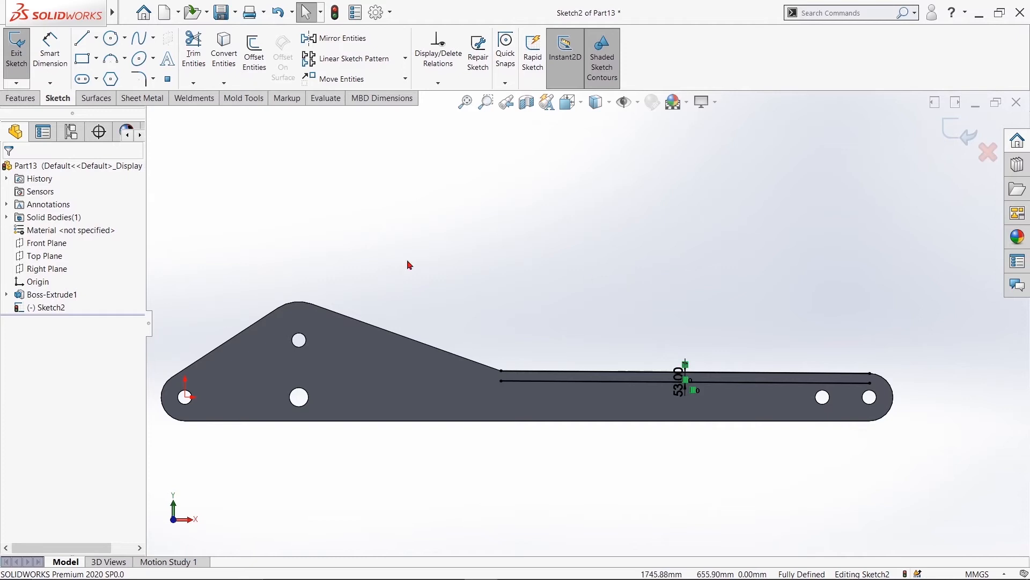
Draw a short vertical line joining the edge line and its offset near the far holes, and trim the portions beyond it
left_click(82, 38)
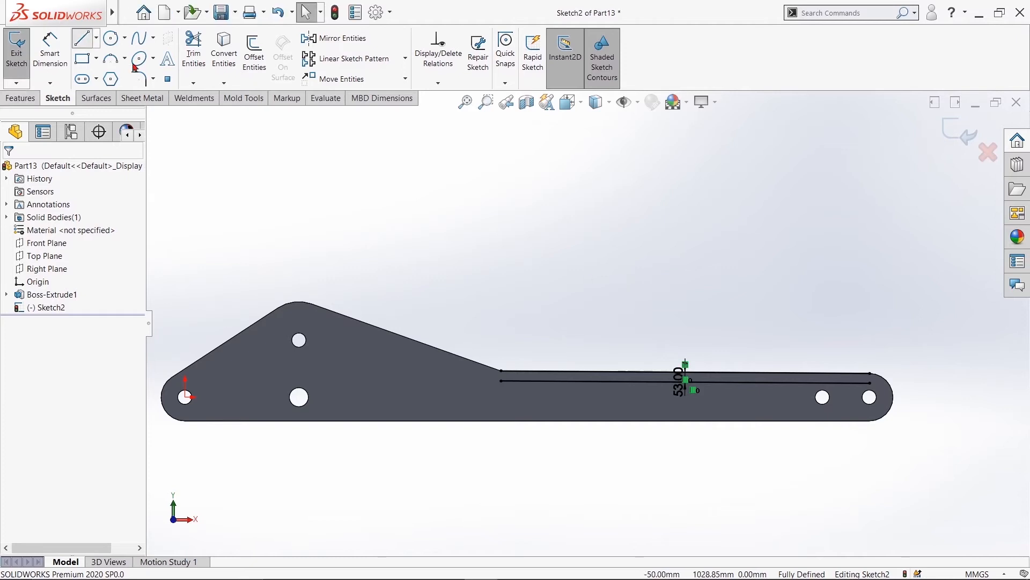
left_click(769, 372)
left_click(769, 382)
right_click(754, 315)
left_click(773, 320)
left_click(194, 54)
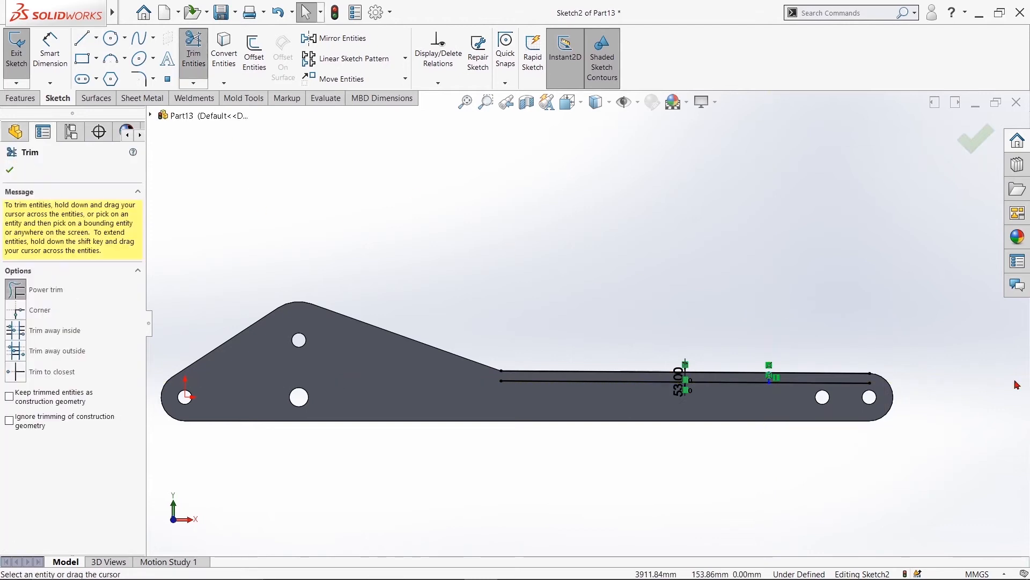
Close the strip at the arm's bend with a slanted line from the edge corner down to the offset line's level
key("l")
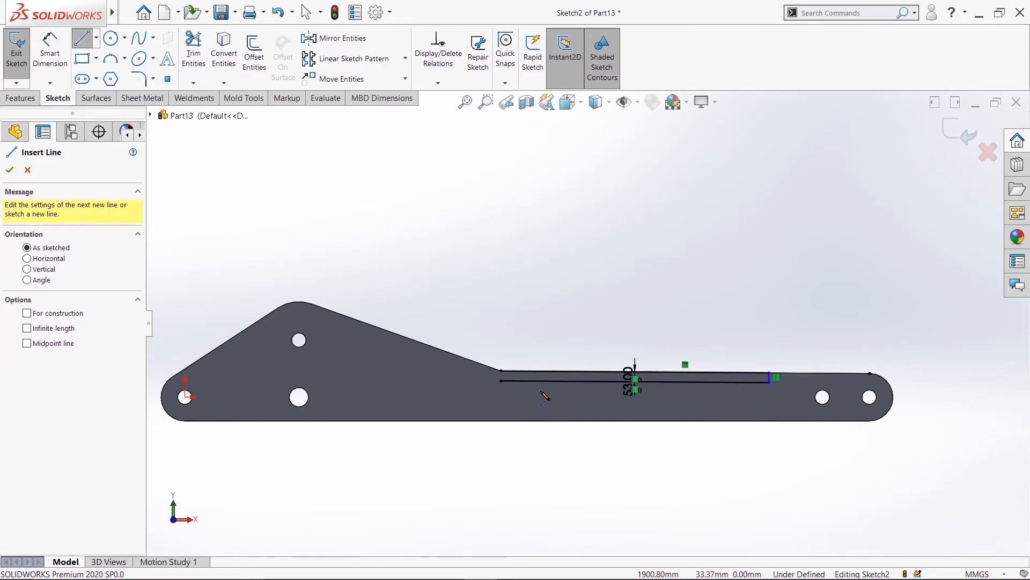
scroll(534, 392, "down", 10)
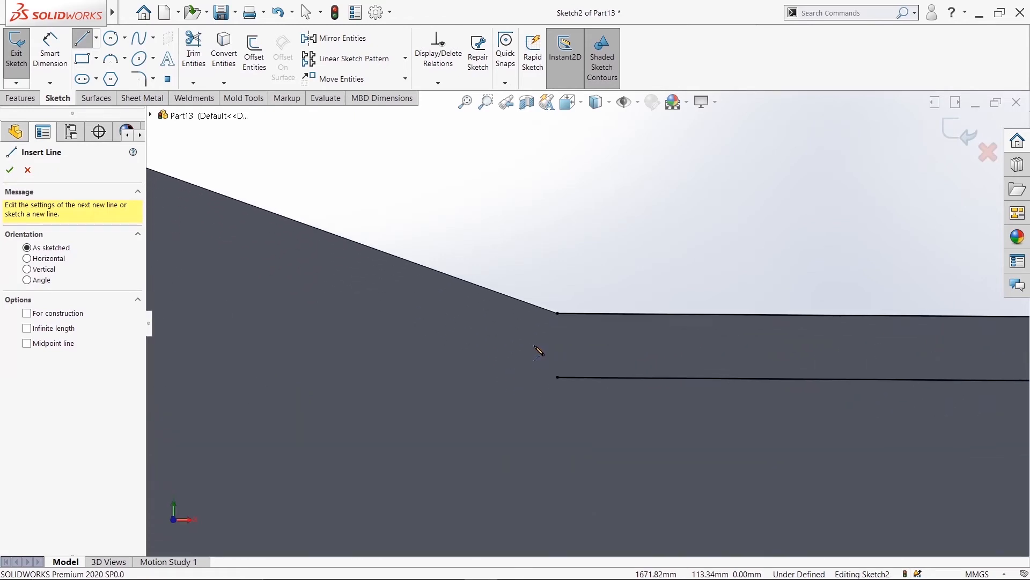
left_click(558, 314)
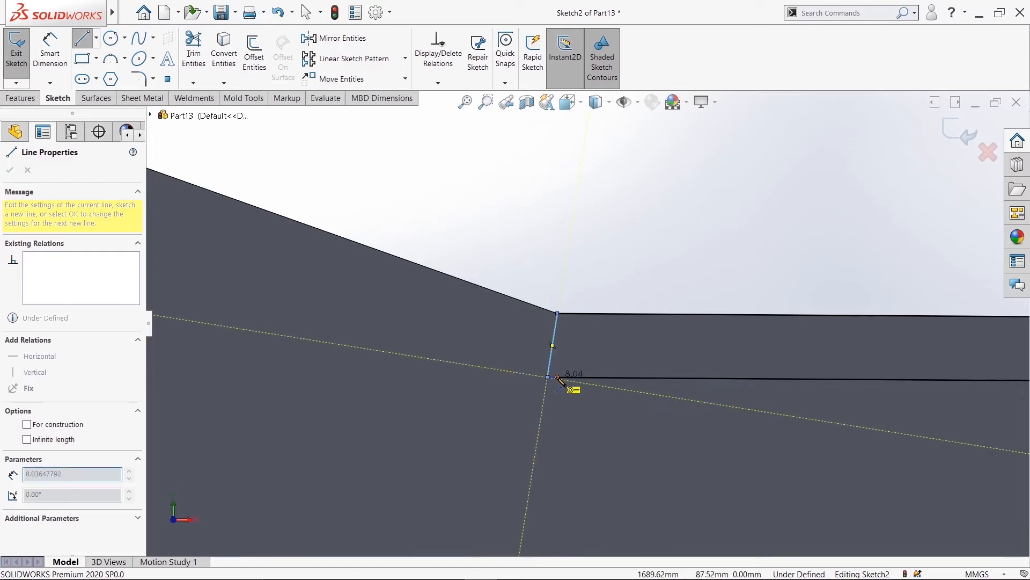
left_click(548, 377)
right_click(553, 379)
left_click(583, 384)
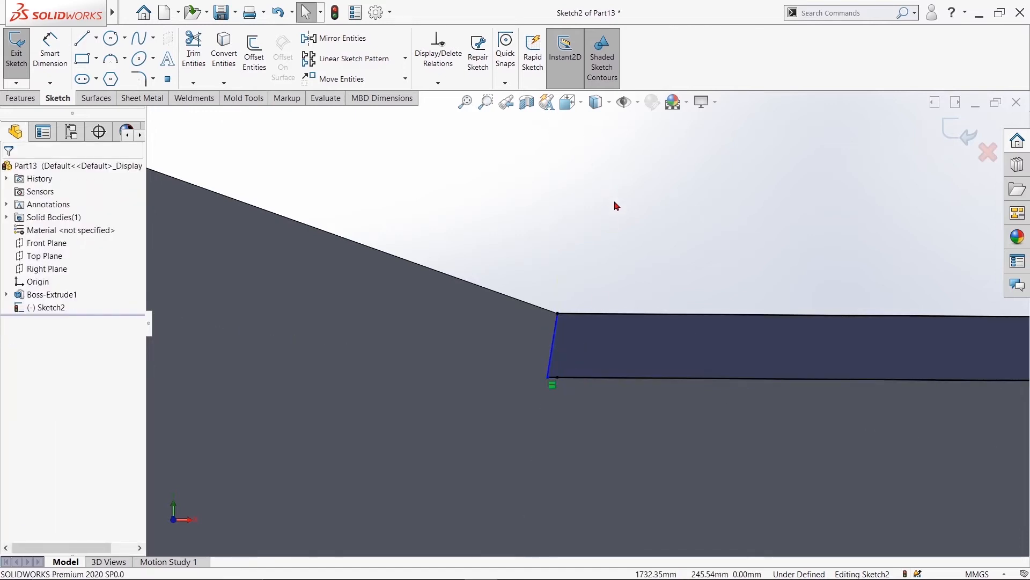
Dimension the strip's horizontal length from the bend corner to the vertical closing line as 1410 mm
scroll(605, 225, "up", 5)
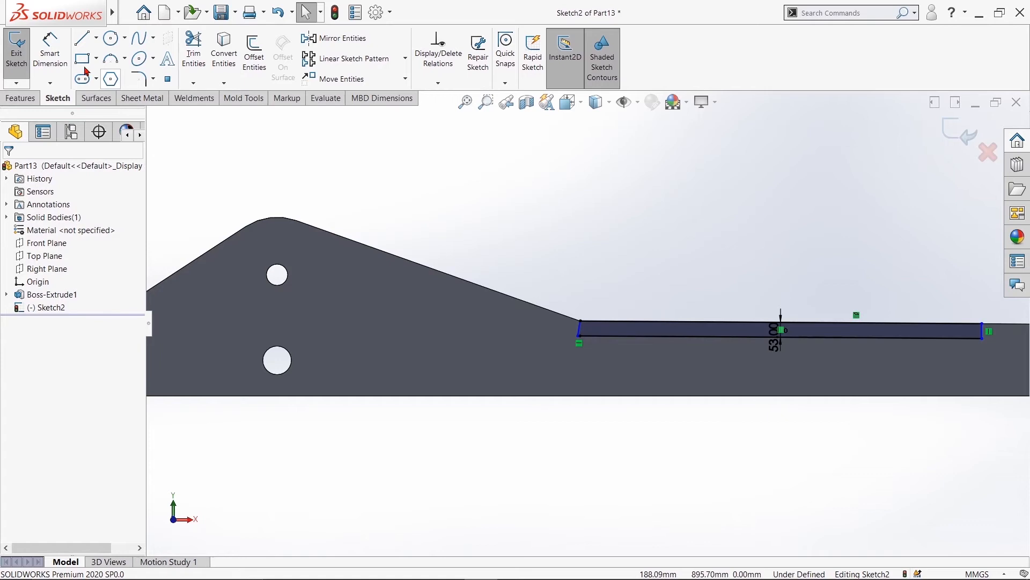
left_click(50, 51)
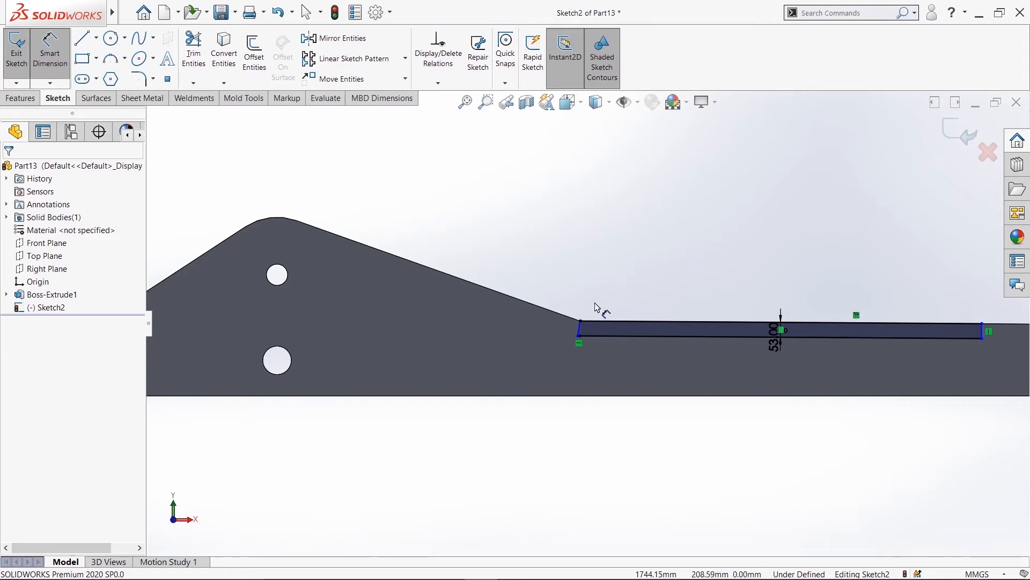
left_click(581, 320)
left_click(985, 327)
left_click(784, 240)
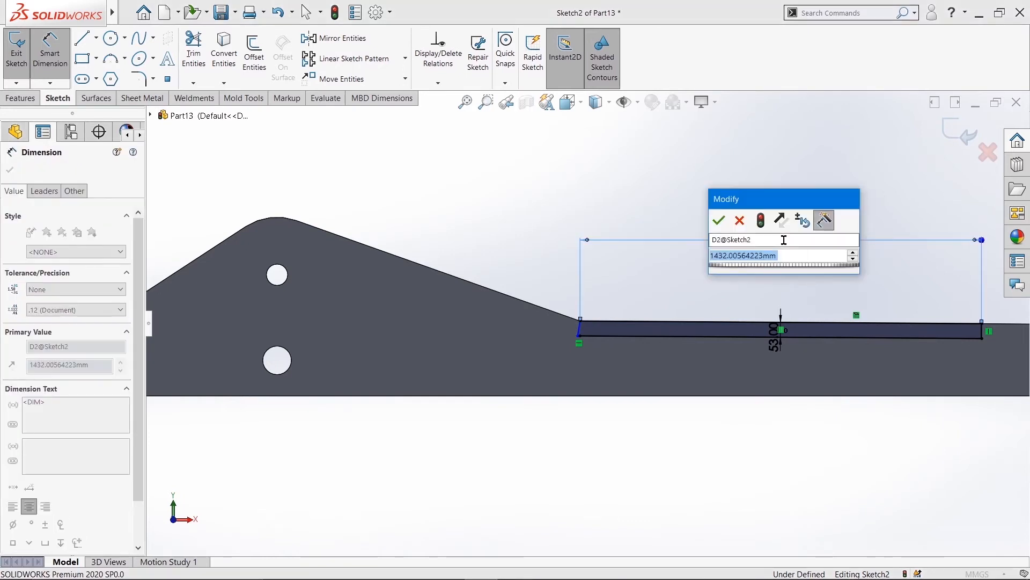
type("1410")
key("Return")
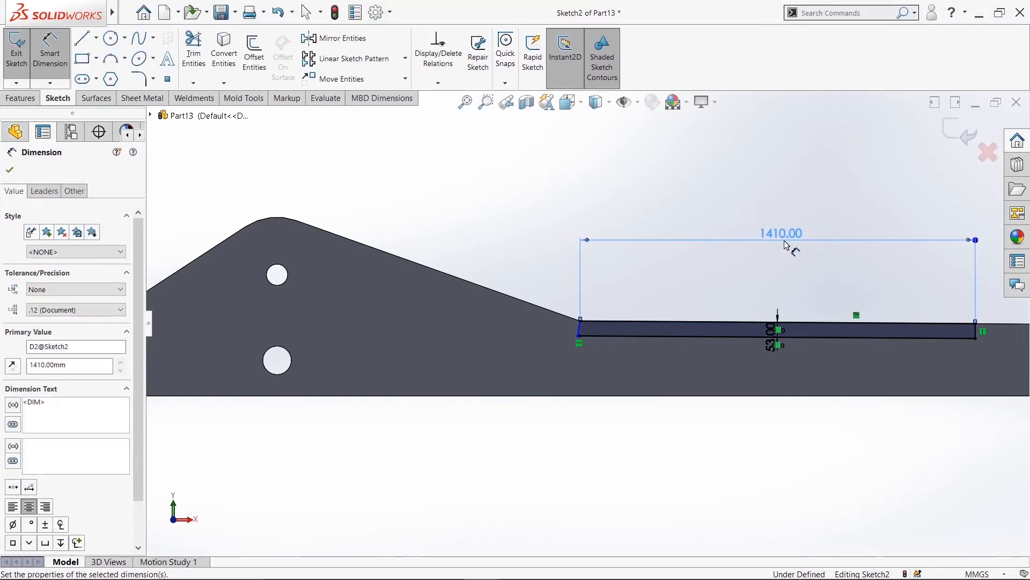
left_click(9, 170)
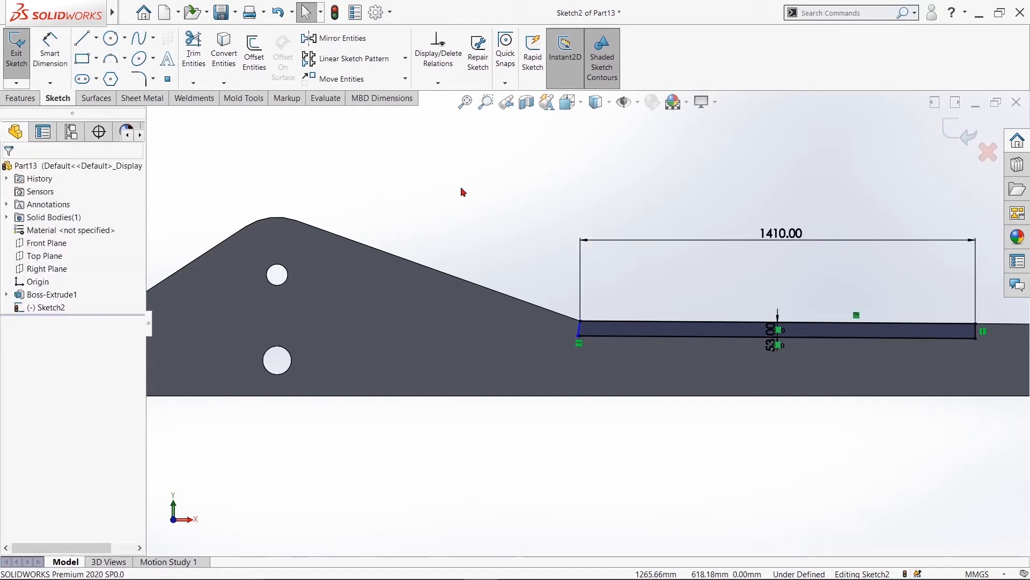
Draw a vertical centerline about 516 mm long upward from the origin at the rounded end's hole
key("f")
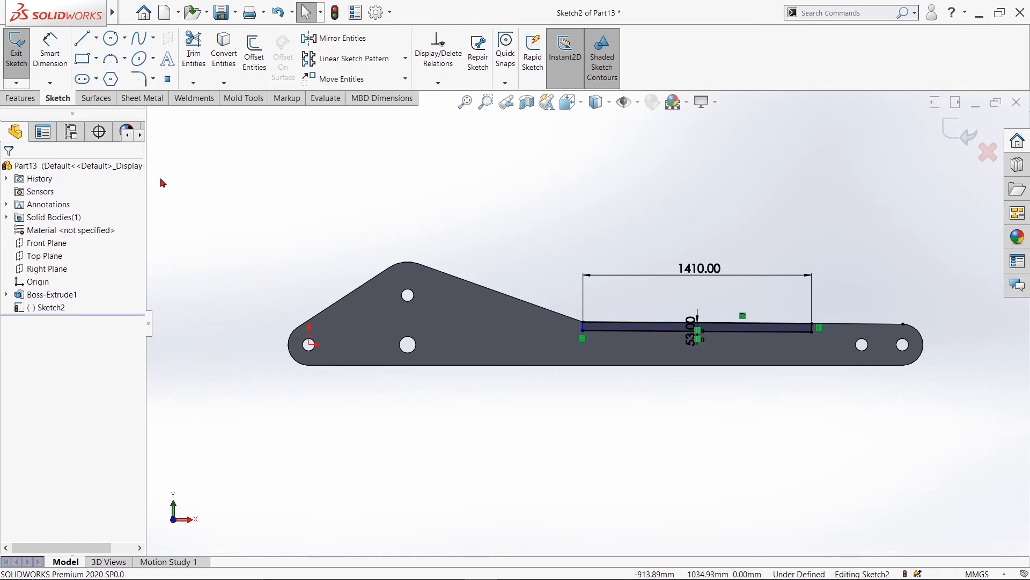
left_click(96, 37)
left_click(96, 68)
left_click(309, 345)
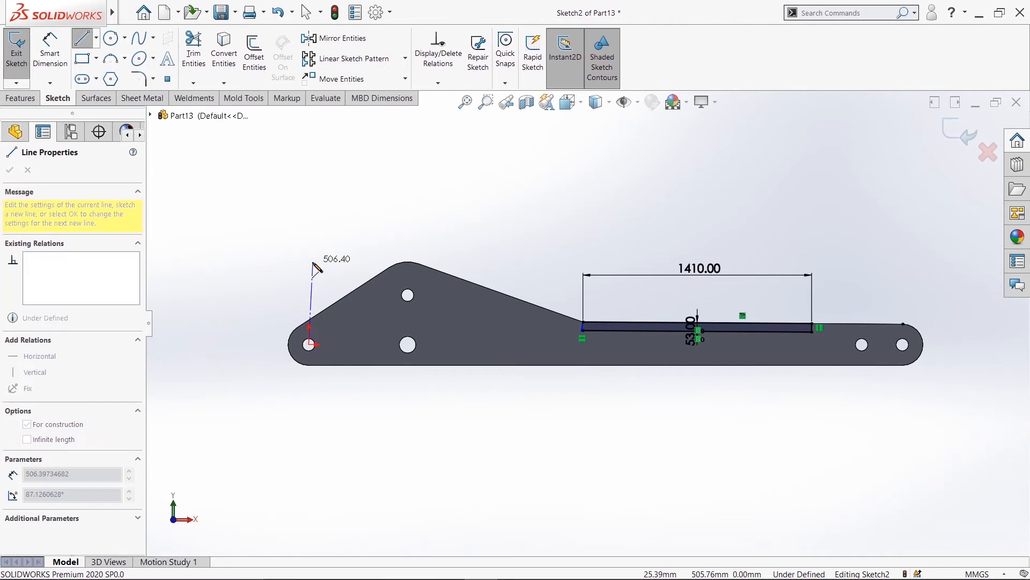
left_click(309, 261)
right_click(310, 262)
left_click(338, 267)
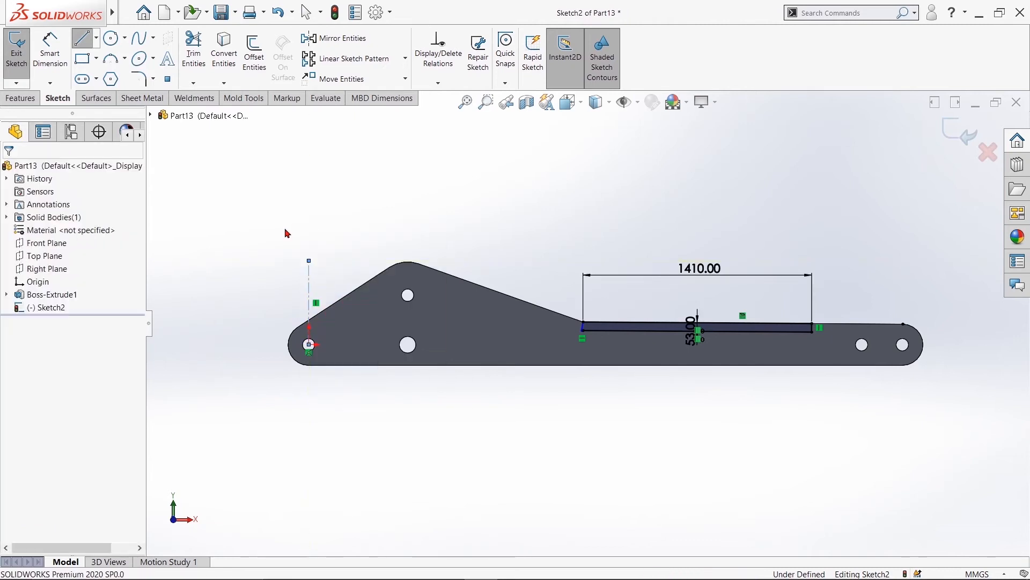
Offset the vertical centerline 25.5 mm toward the arm's raised portion
left_click(232, 65)
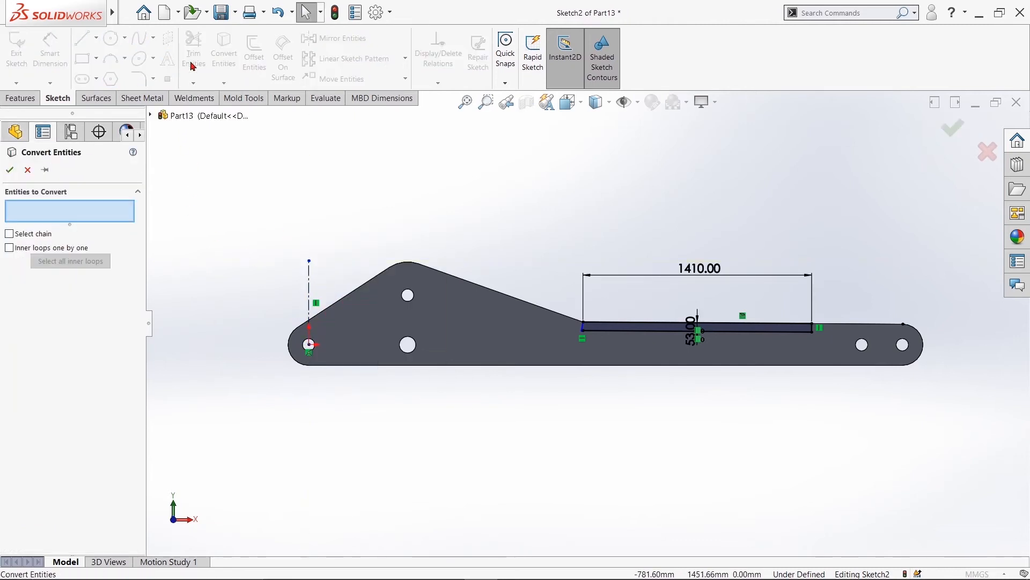
left_click(32, 168)
left_click(250, 56)
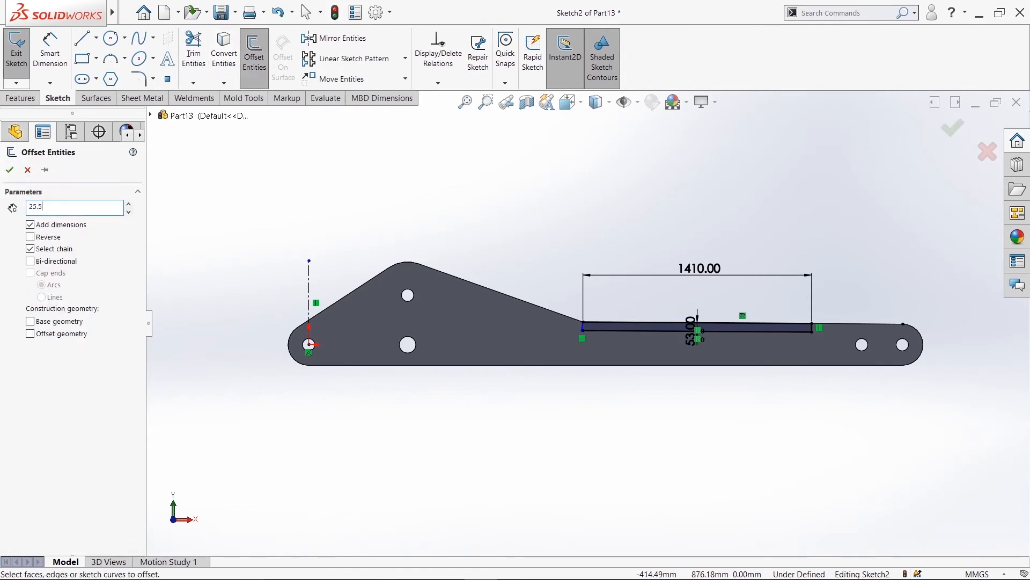
left_click(313, 280)
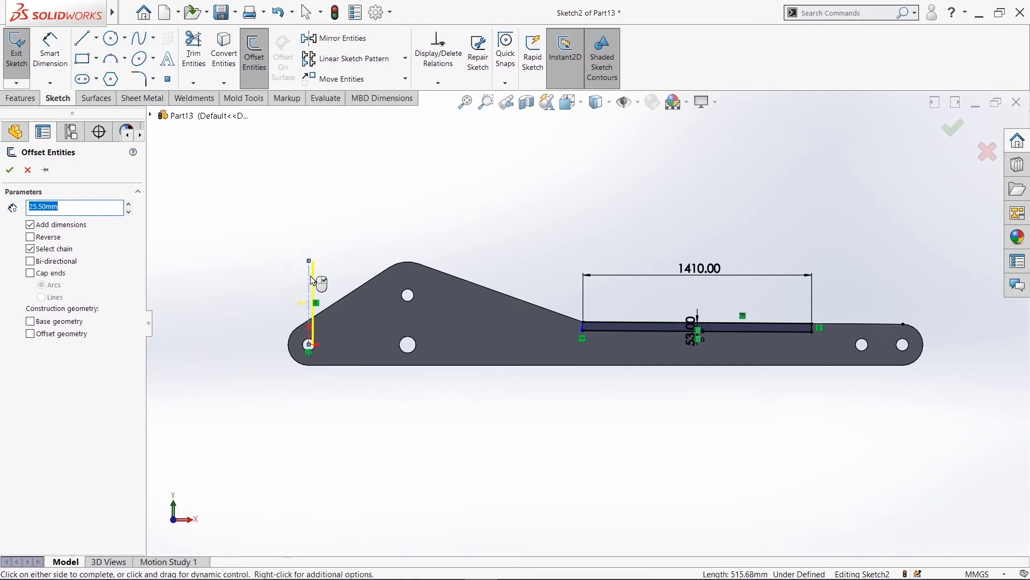
left_click(9, 171)
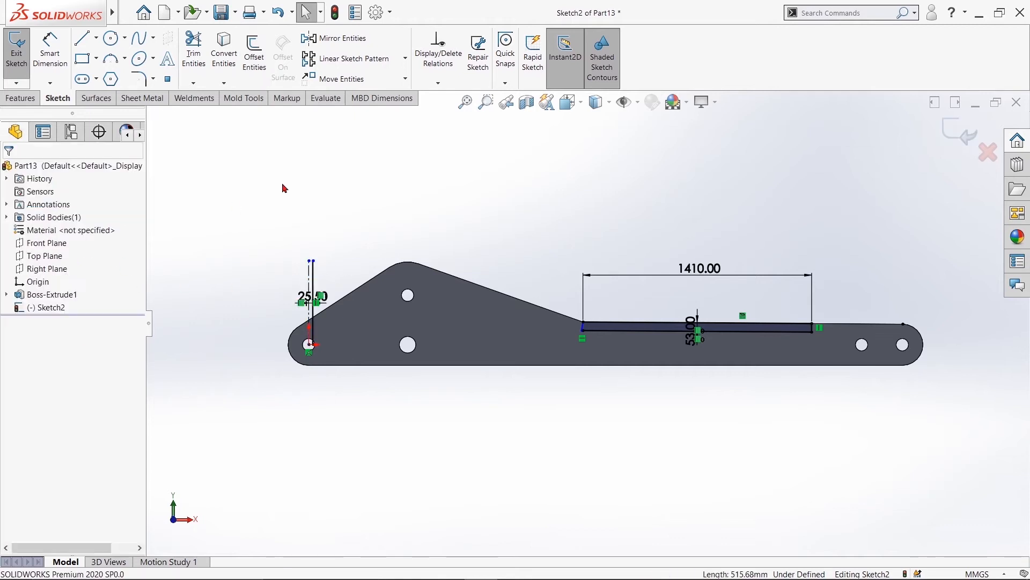
Convert the plate's sloping edge between the rounded end and the raised peak into a sketch line
left_click(232, 66)
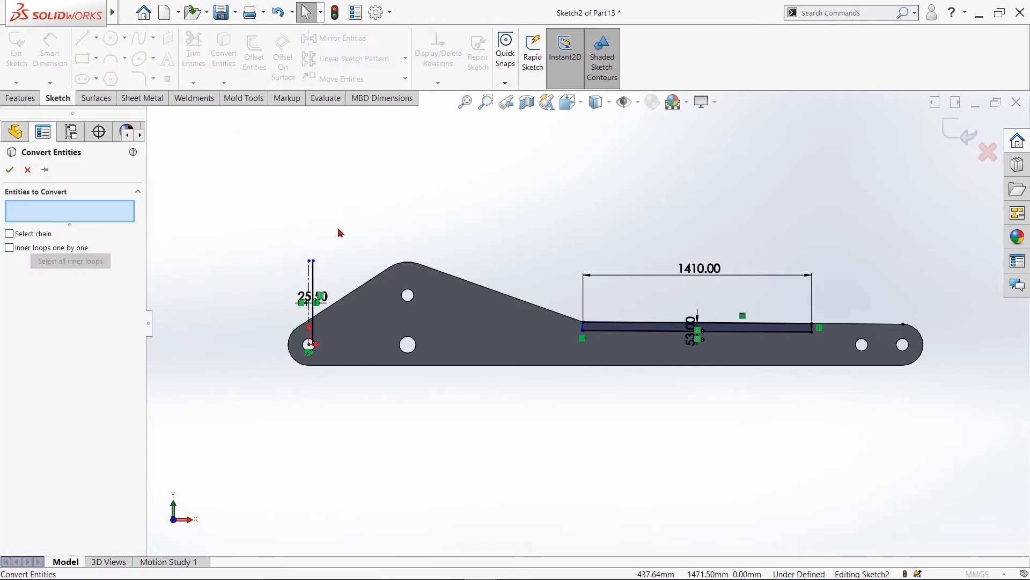
left_click(343, 299)
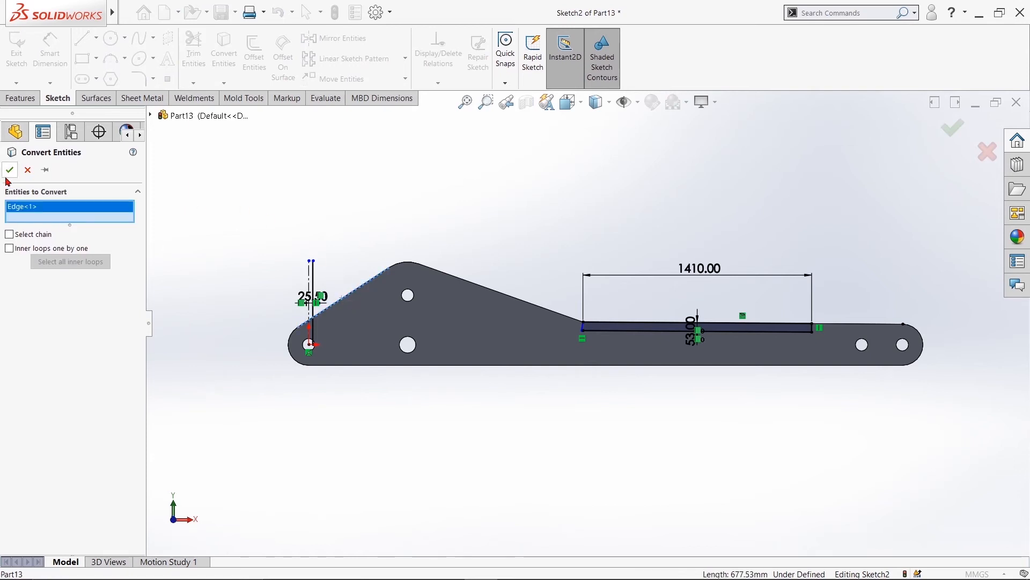
left_click(9, 171)
Offset the converted sloping line 53 mm inward, reversing the direction so it lies inside the plate
left_click(254, 53)
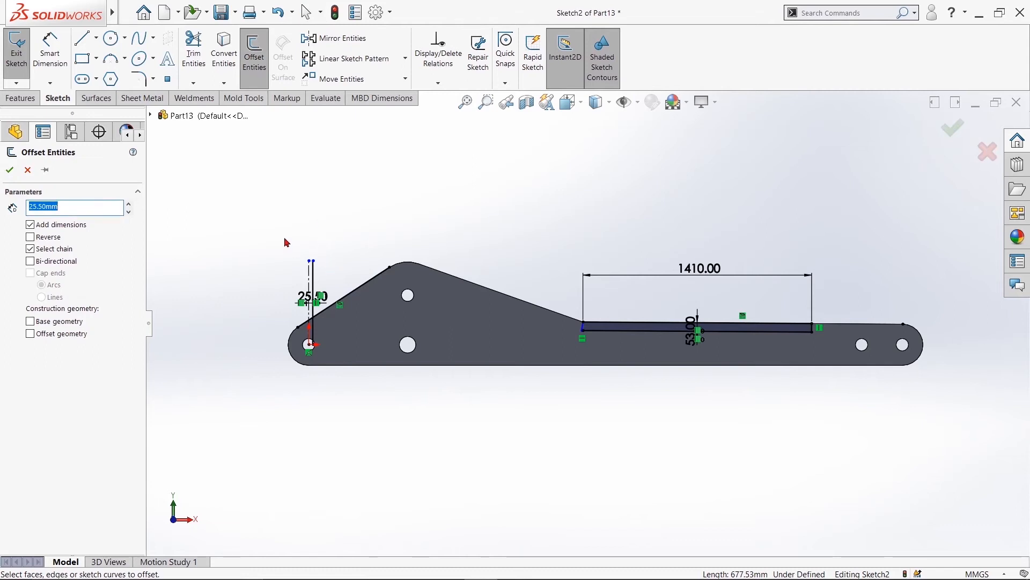
key("Return")
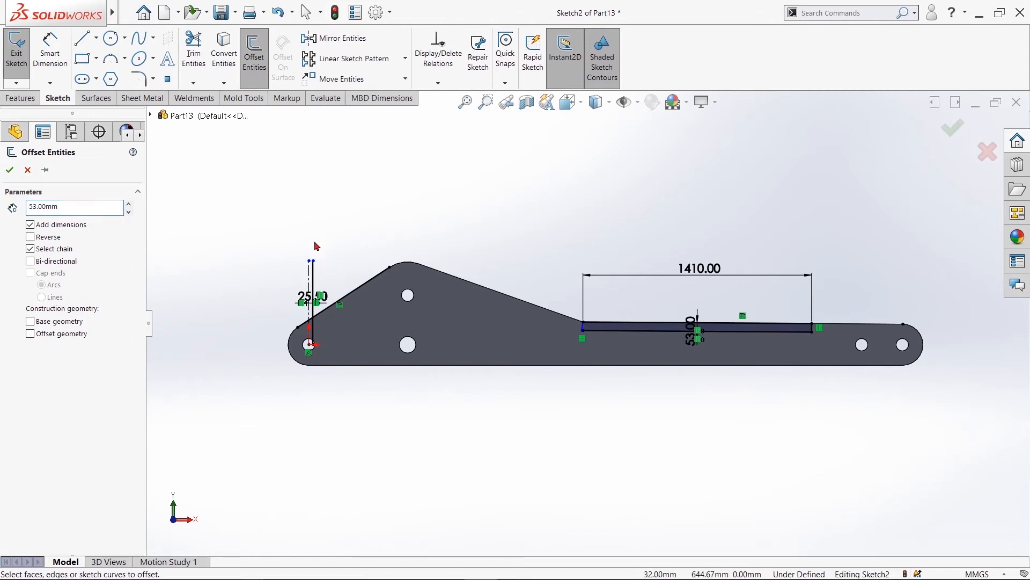
left_click(362, 288)
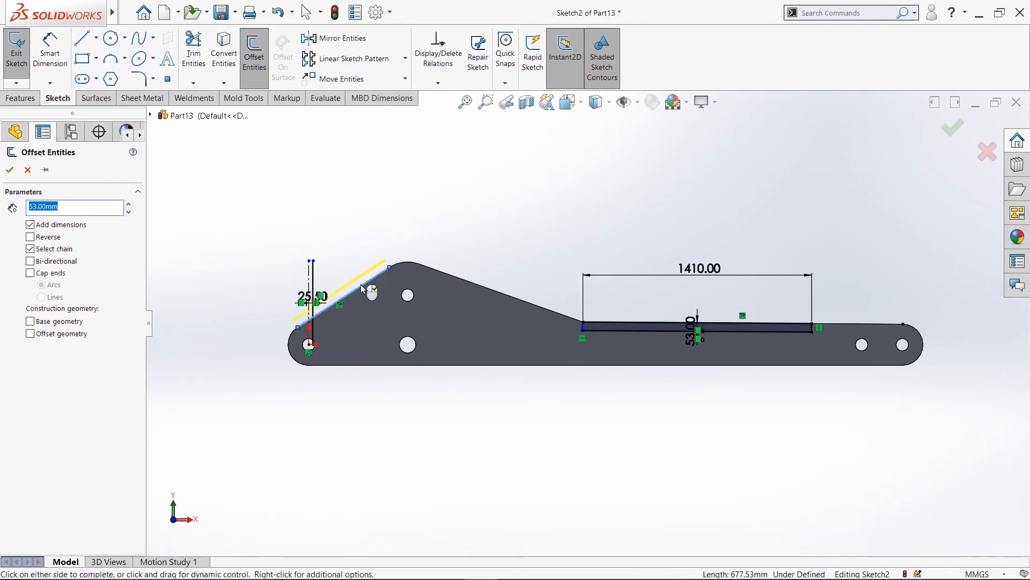
left_click(37, 238)
left_click(10, 170)
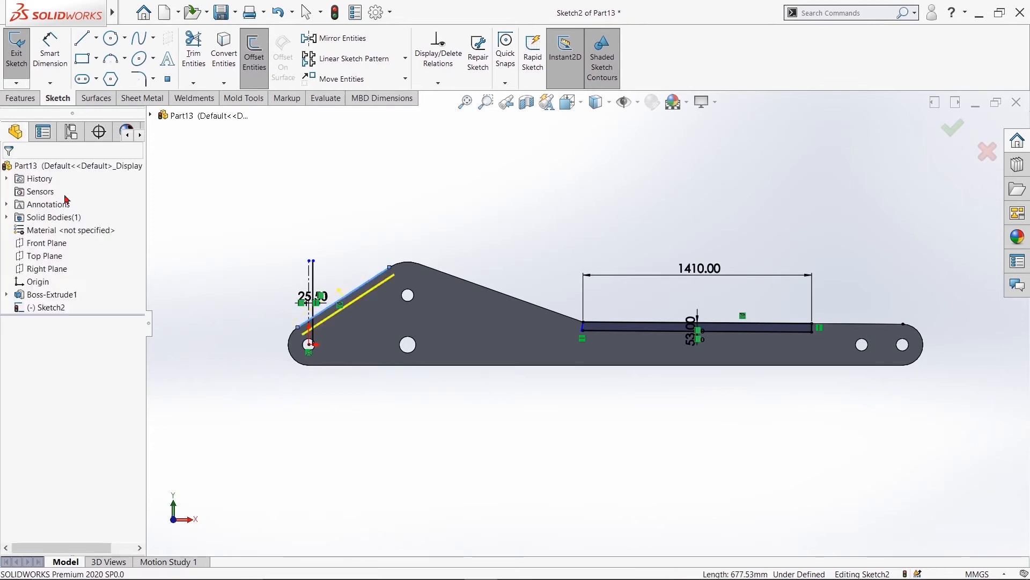
scroll(248, 257, "down", 5)
scroll(571, 485, "down", 4)
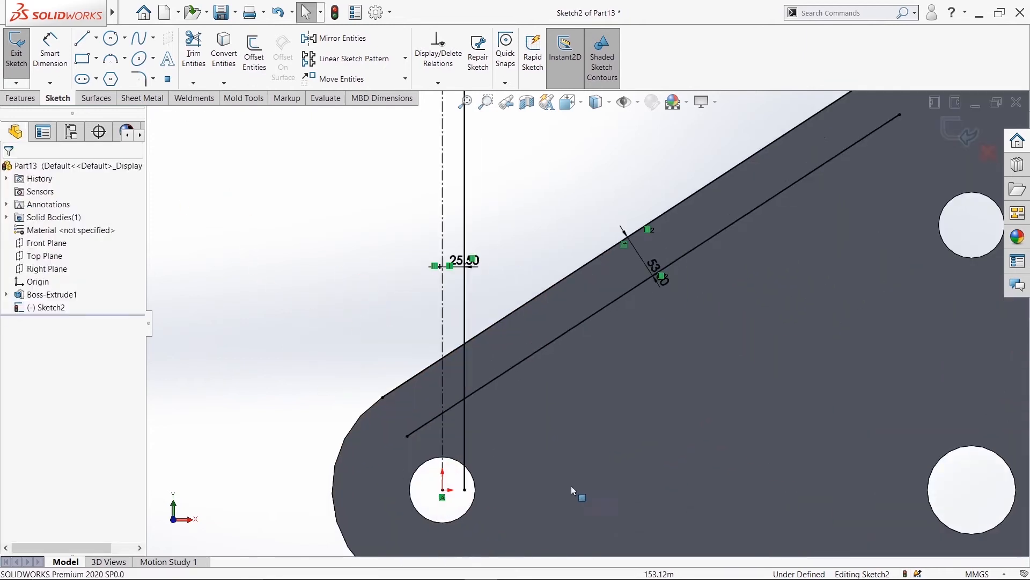
left_click(81, 38)
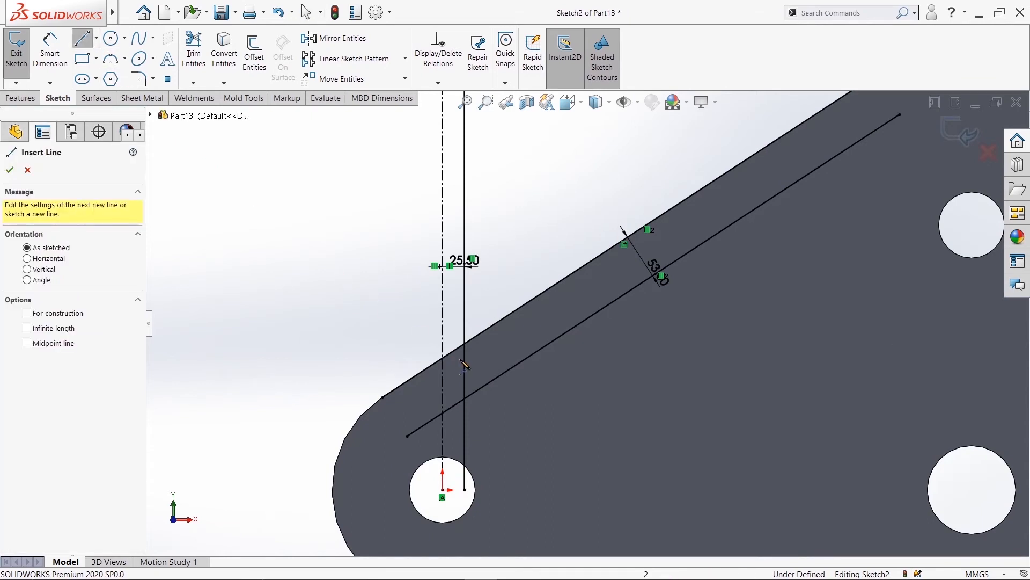
right_click(257, 270)
left_click(276, 270)
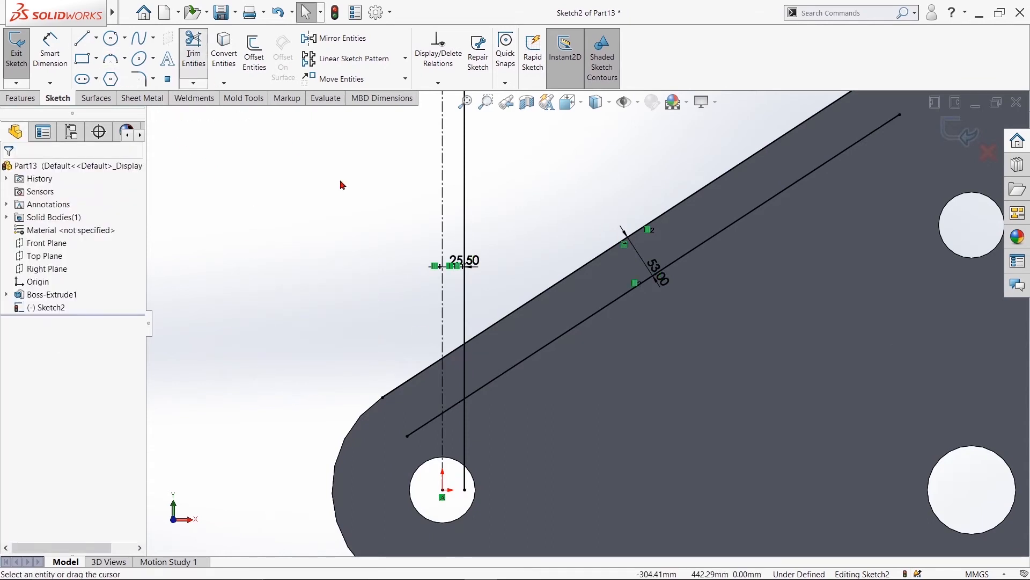
Trim the offset vertical line above the sloping edge and draw a line about 92 mm long from its end inward across the sloping offset line
left_click(193, 54)
left_click_drag(484, 211, 465, 224)
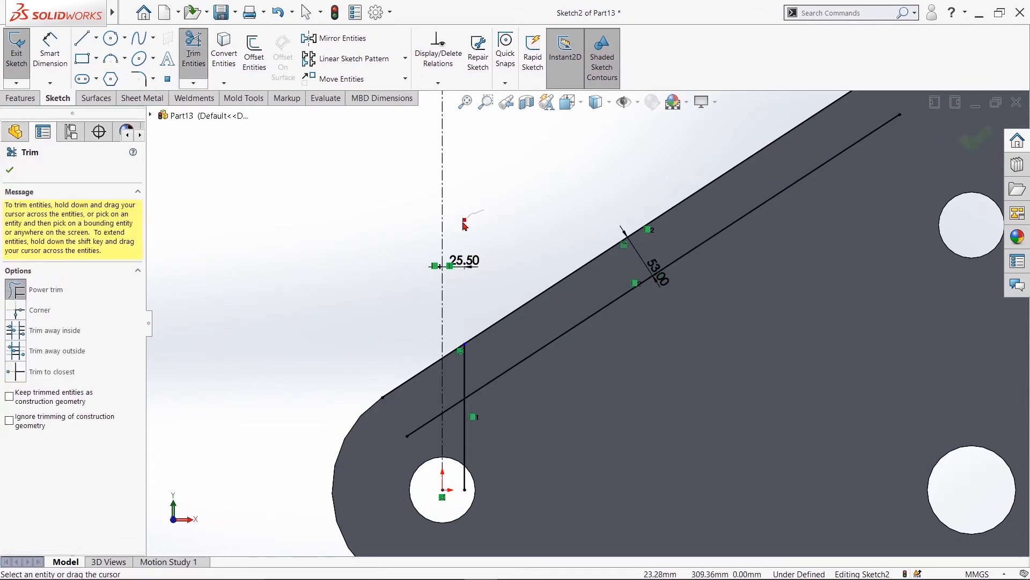
left_click(88, 40)
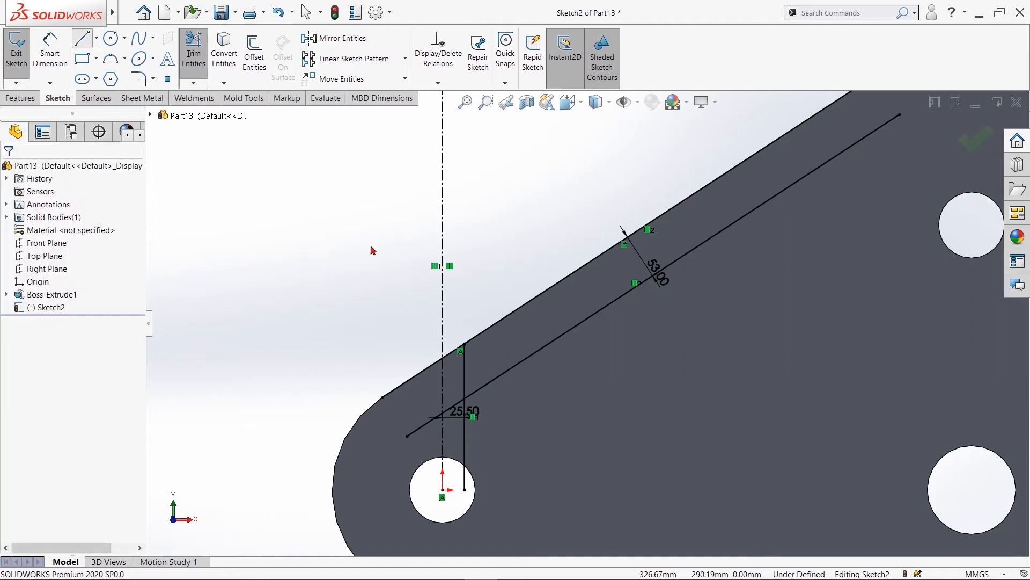
left_click(465, 344)
right_click(512, 407)
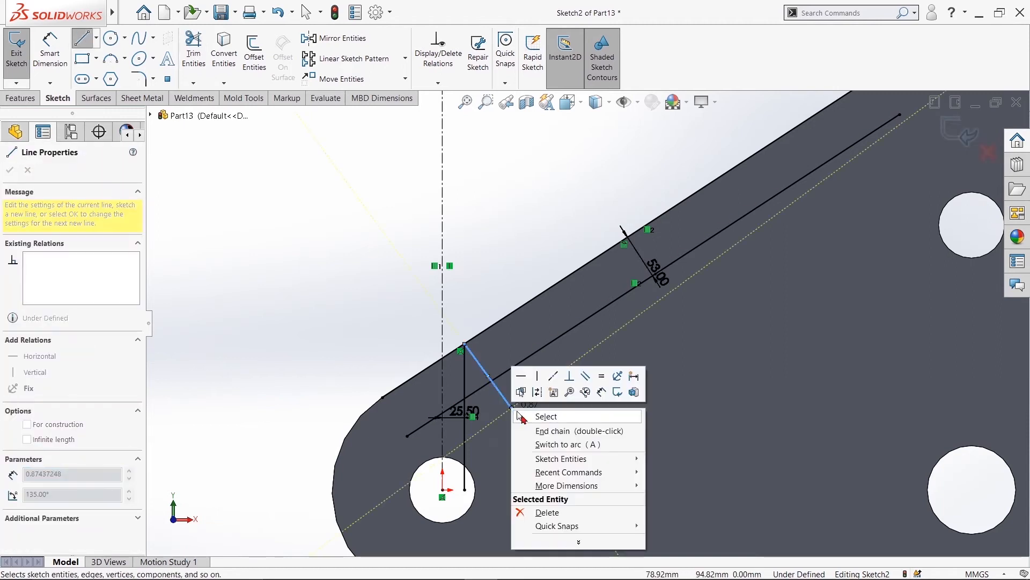
left_click(537, 417)
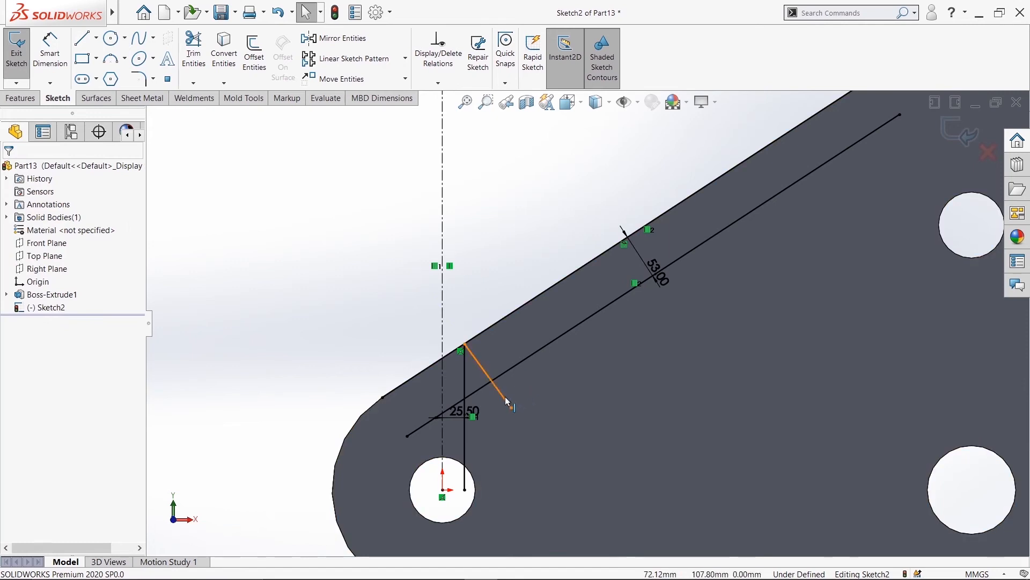
Make the short inward line perpendicular to the sloping offset line
left_click(506, 398)
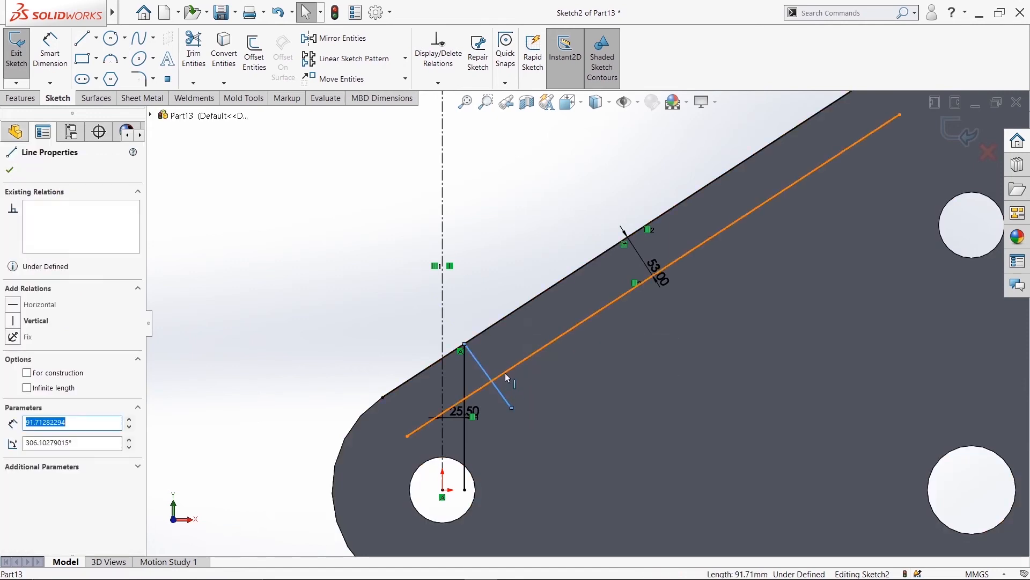
left_click(506, 377, "ctrl")
left_click(583, 332)
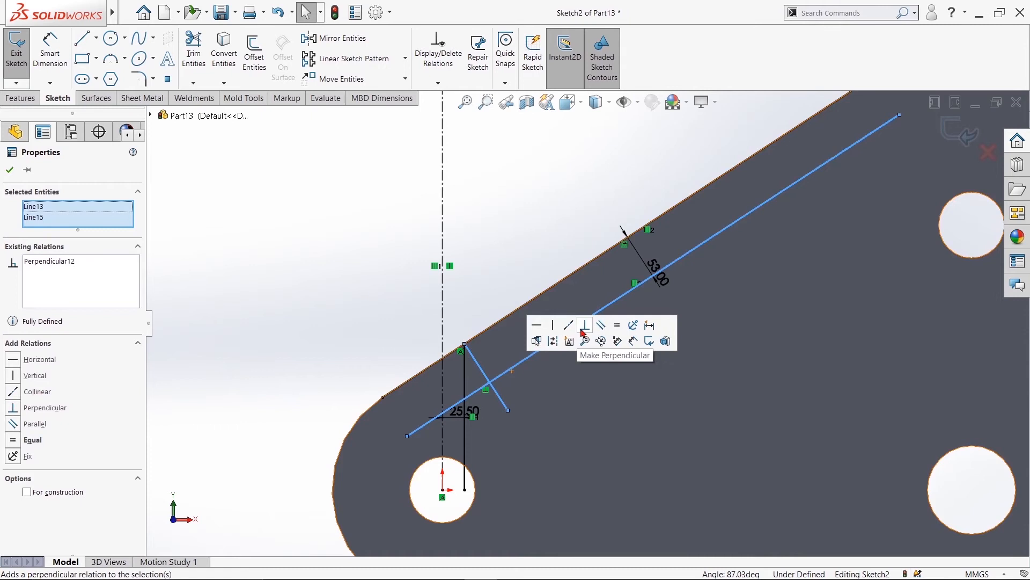
left_click(9, 171)
Trim the sloping offset line beyond the perpendicular line and the perpendicular line's overshoot to form the strip's lower corner
left_click(192, 51)
scroll(503, 432, "down", 3)
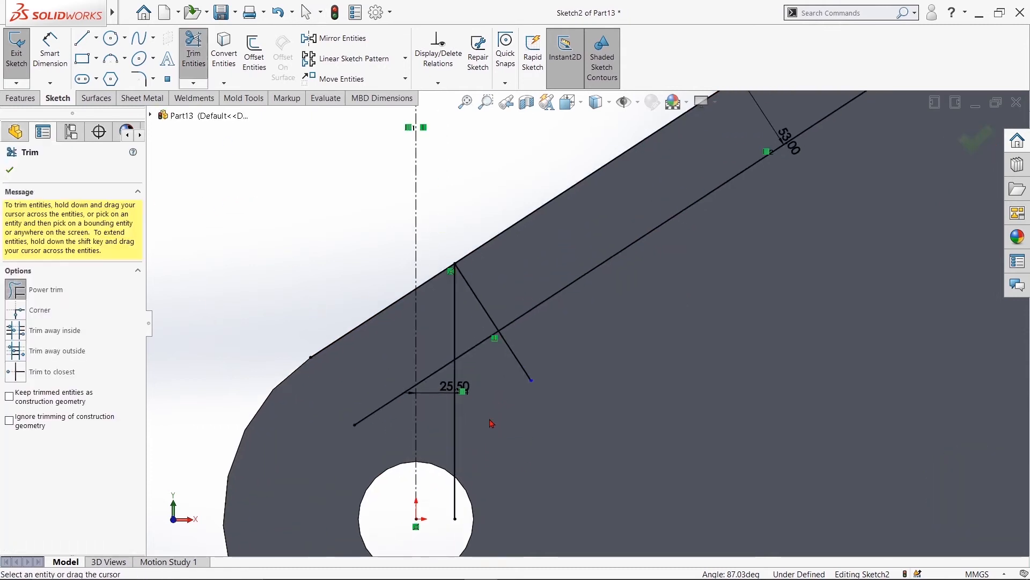
left_click_drag(473, 361, 472, 344)
left_click_drag(346, 457, 377, 403)
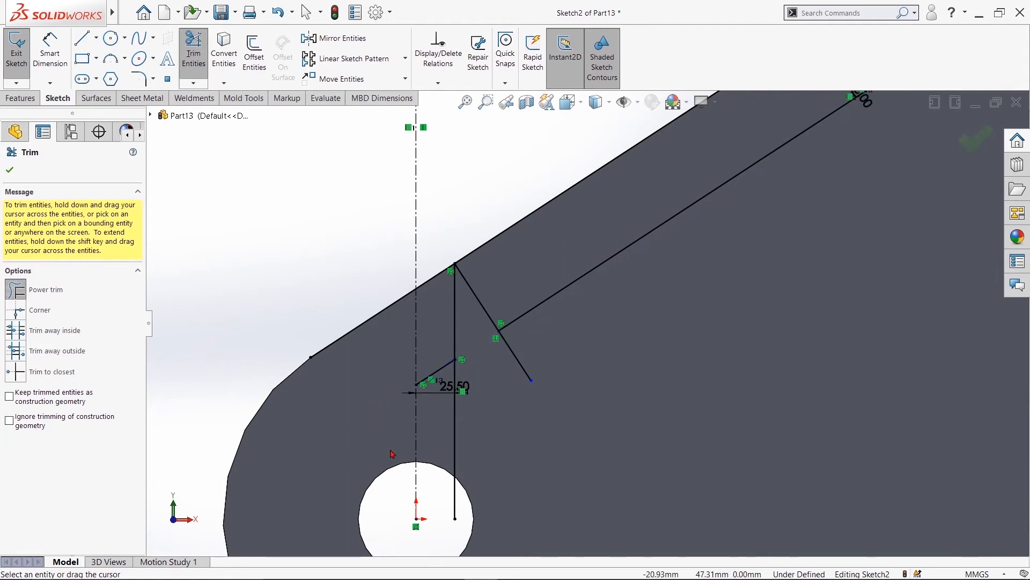
left_click_drag(443, 353, 441, 372)
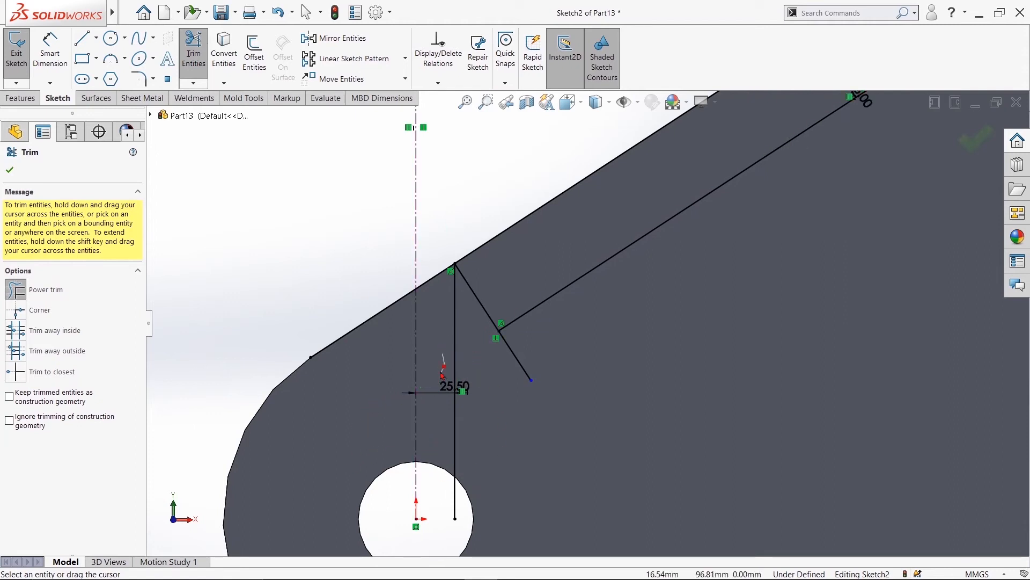
left_click_drag(515, 384, 537, 366)
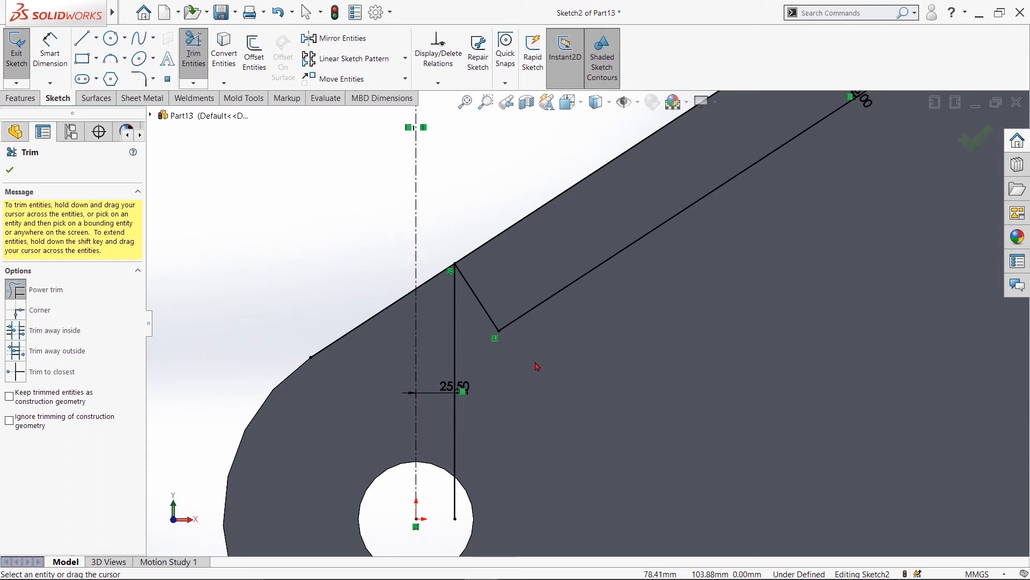
left_click(10, 172)
Change the 25.5 mm offset vertical line above the rounded end's hole to construction geometry
right_click(454, 355)
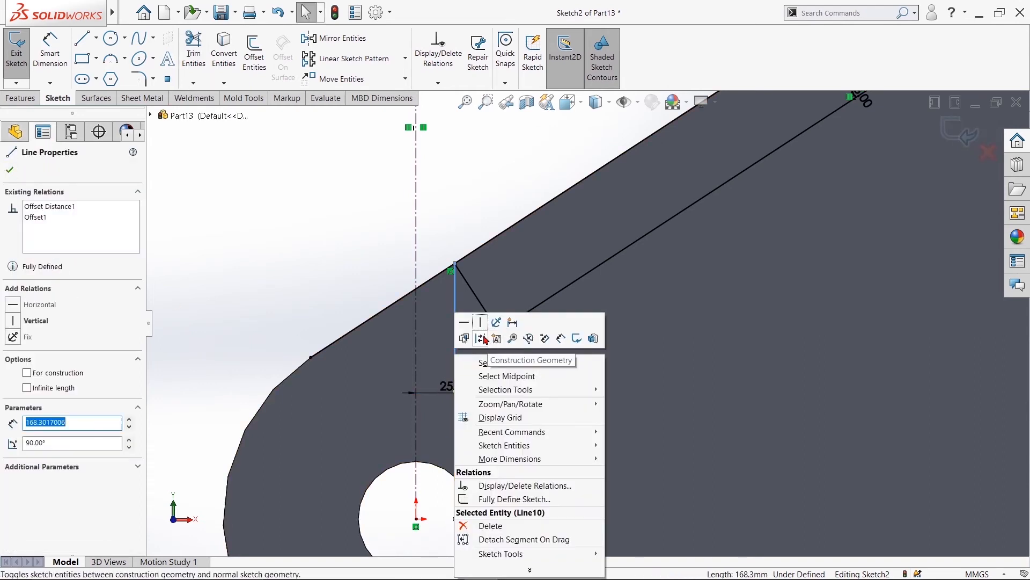
left_click(484, 337)
left_click(296, 280)
Draw a closing line about 66 mm long from the sloping edge's upper end down to the 53 mm offset line
scroll(296, 279, "up", 10)
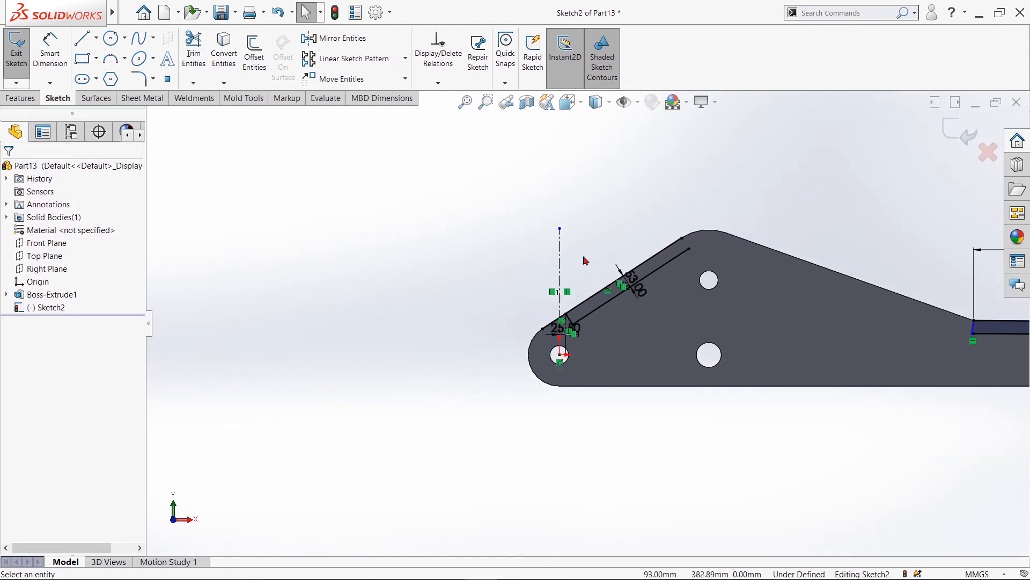
scroll(635, 258, "down", 4)
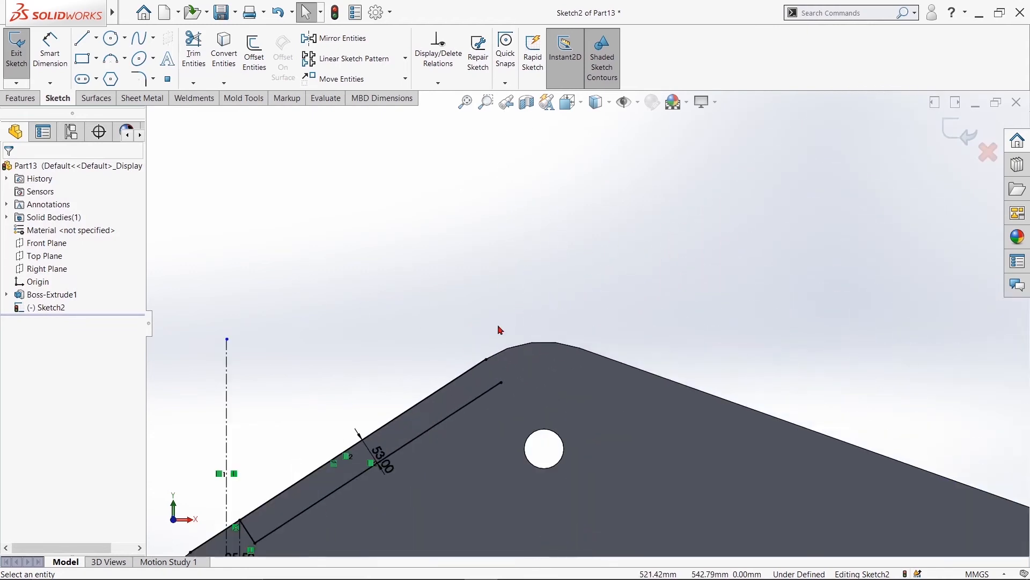
scroll(499, 327, "down", 3)
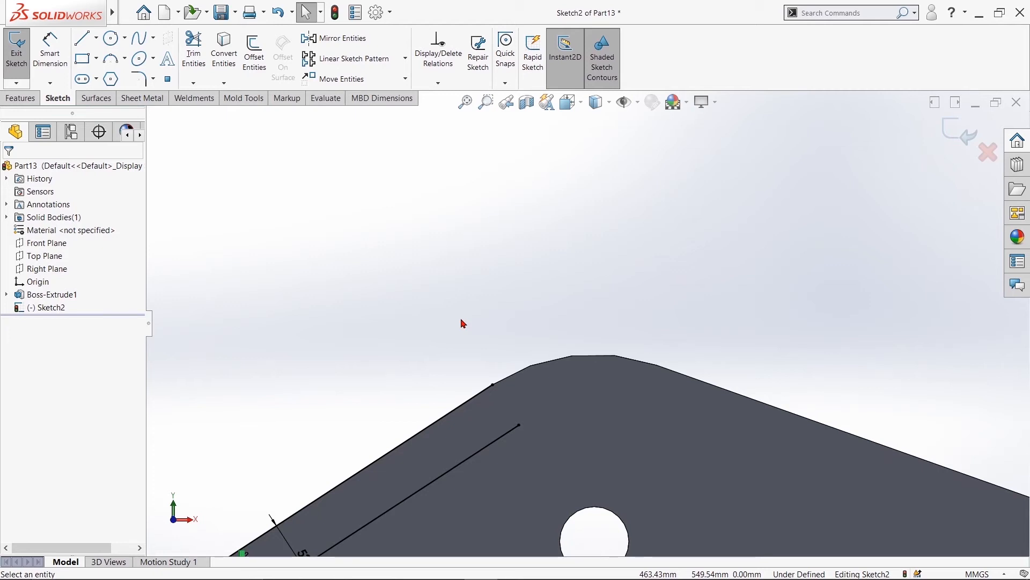
left_click(82, 38)
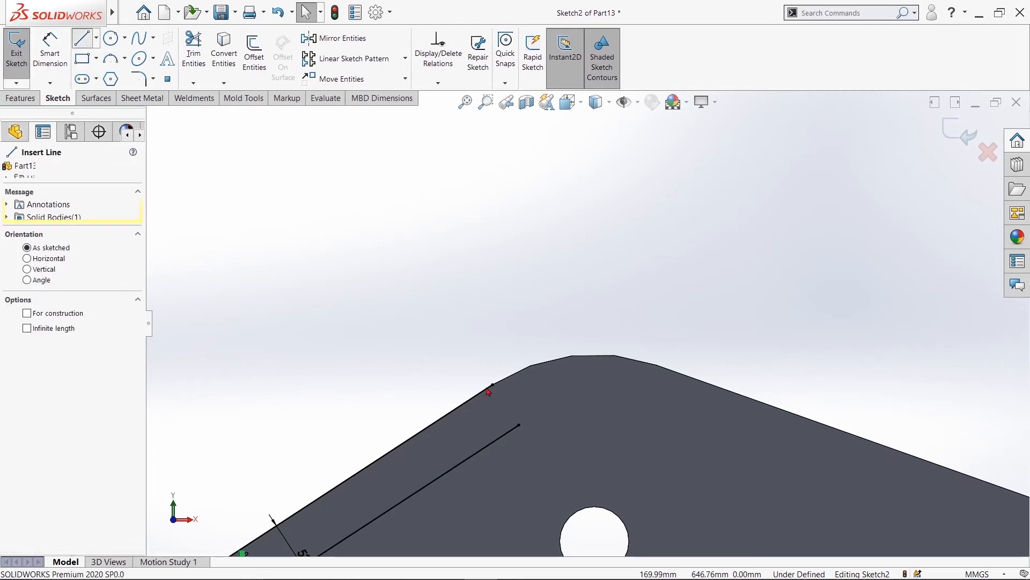
left_click(492, 384)
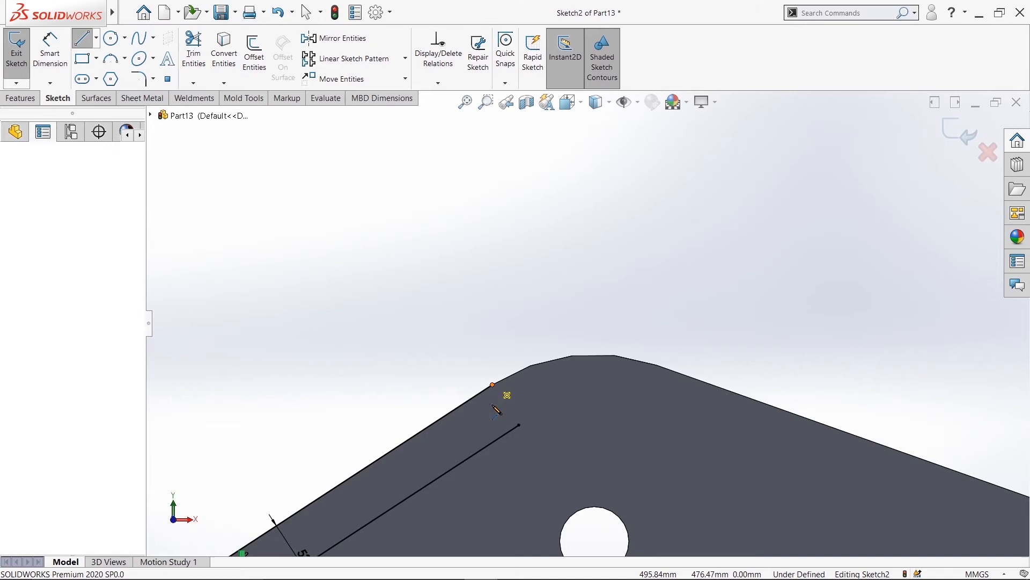
left_click(489, 445)
right_click(489, 445)
left_click(509, 456)
left_click(354, 287)
right_click(341, 230)
left_click(381, 243)
right_click(379, 239)
left_click(394, 249)
scroll(437, 276, "up", 6)
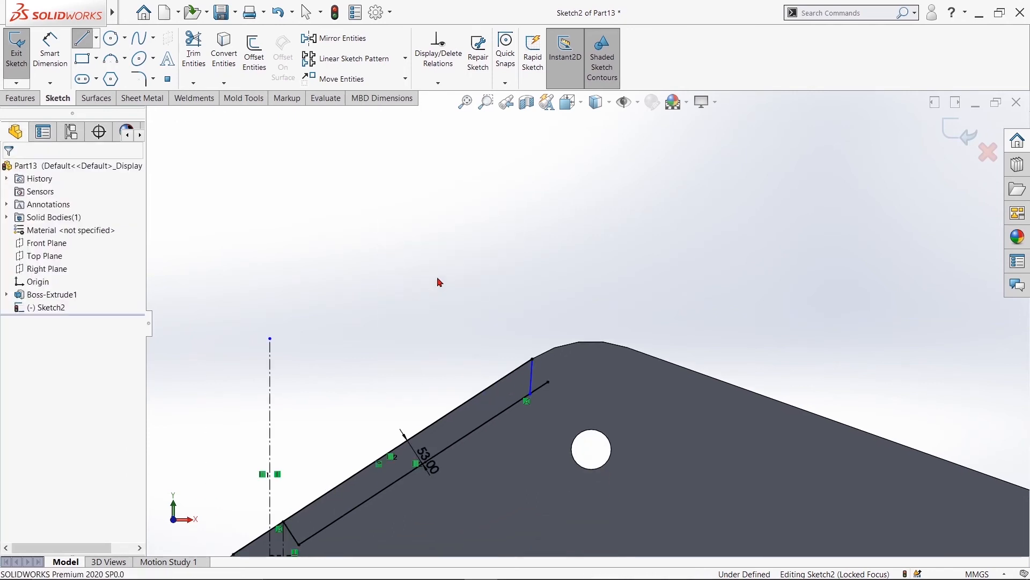
left_click(556, 353)
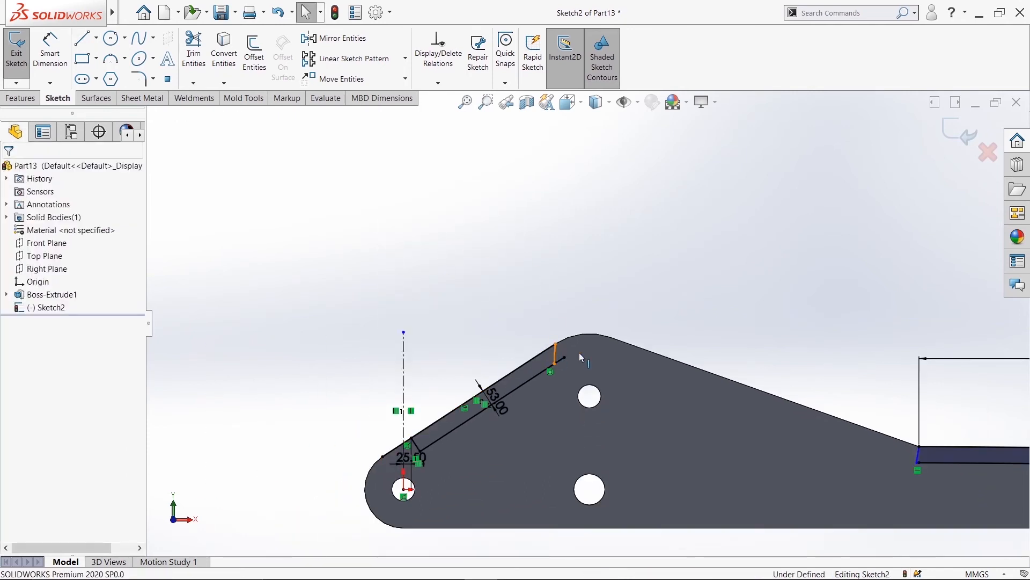
left_click(919, 459, "ctrl")
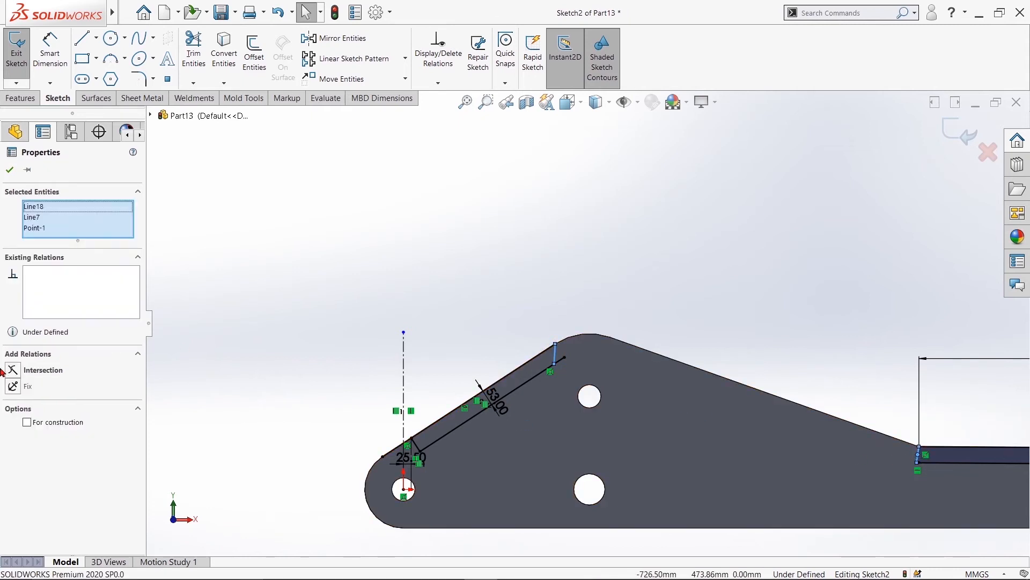
left_click(169, 321)
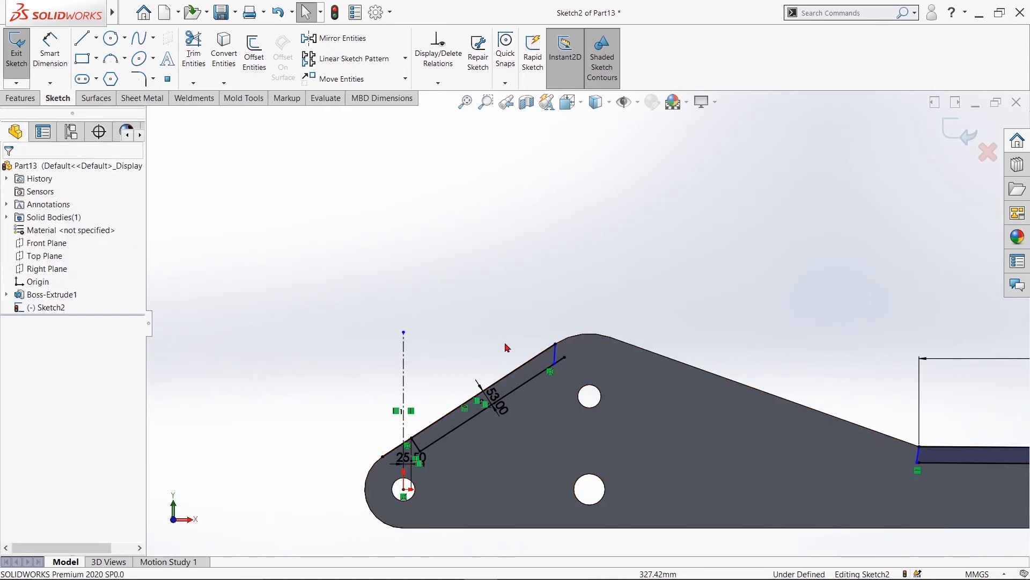
Make the sloping strip's upper closing line parallel to the closing line of the strip at the arm's bend
left_click(555, 357)
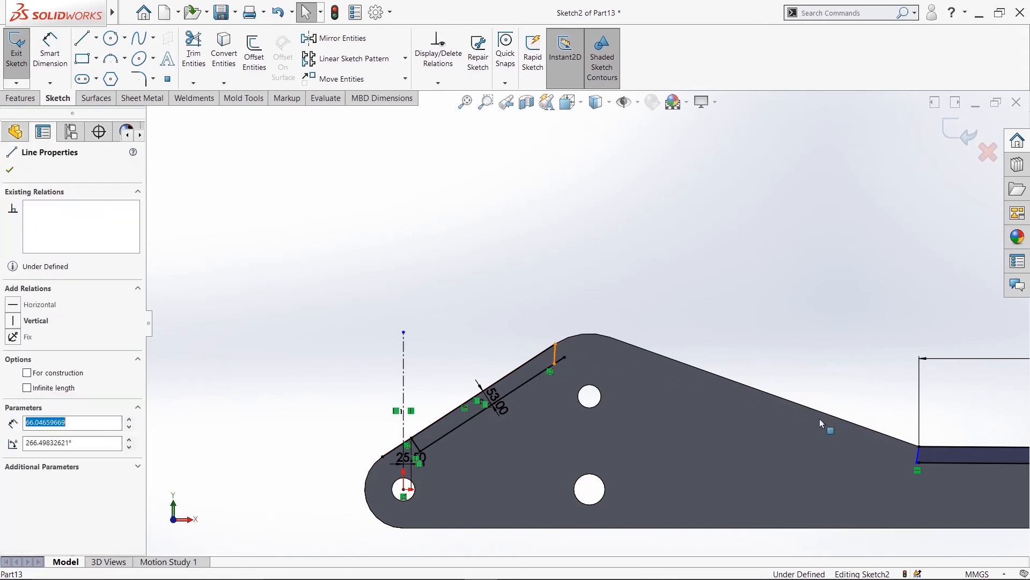
left_click(918, 457, "ctrl")
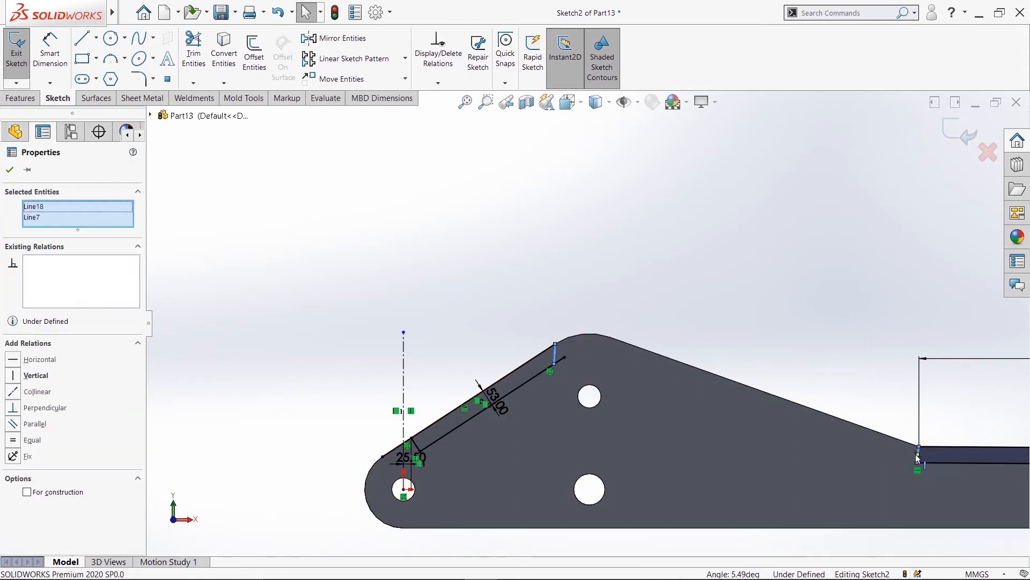
left_click(11, 424)
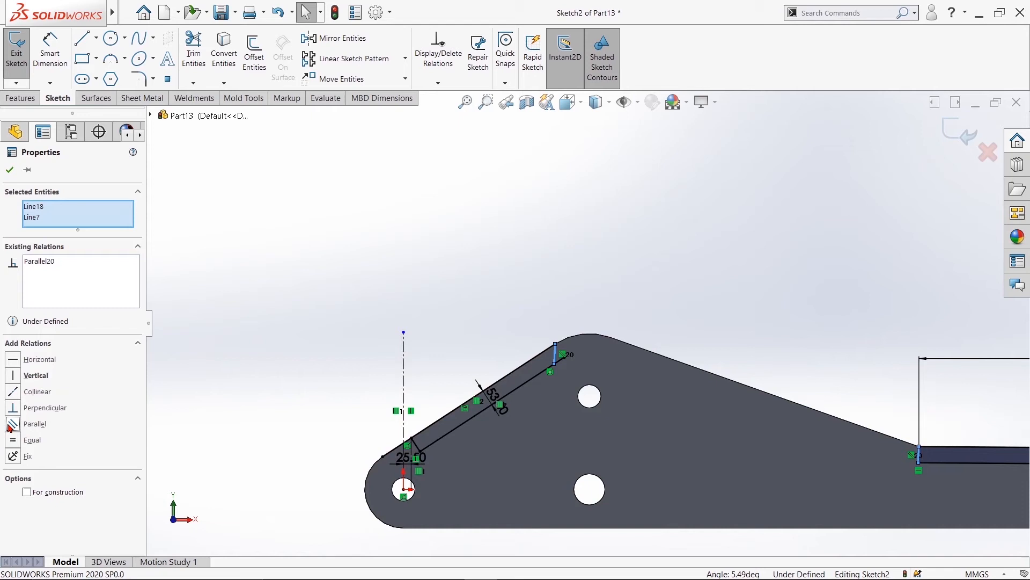
left_click(10, 170)
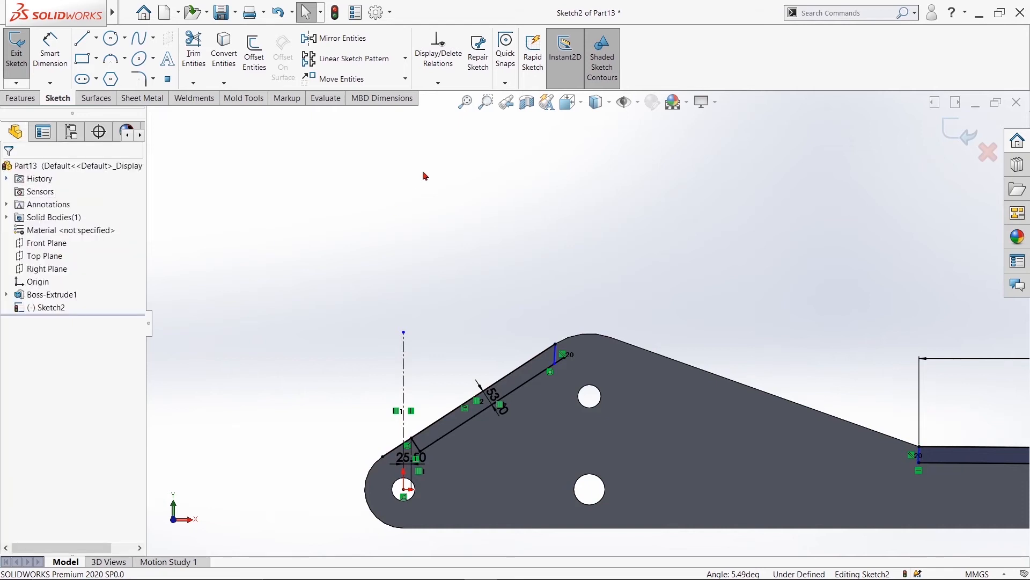
Try to dimension the distance between the sloping strip's upper corner and the other strip's corner at the arm's bend
left_click(50, 47)
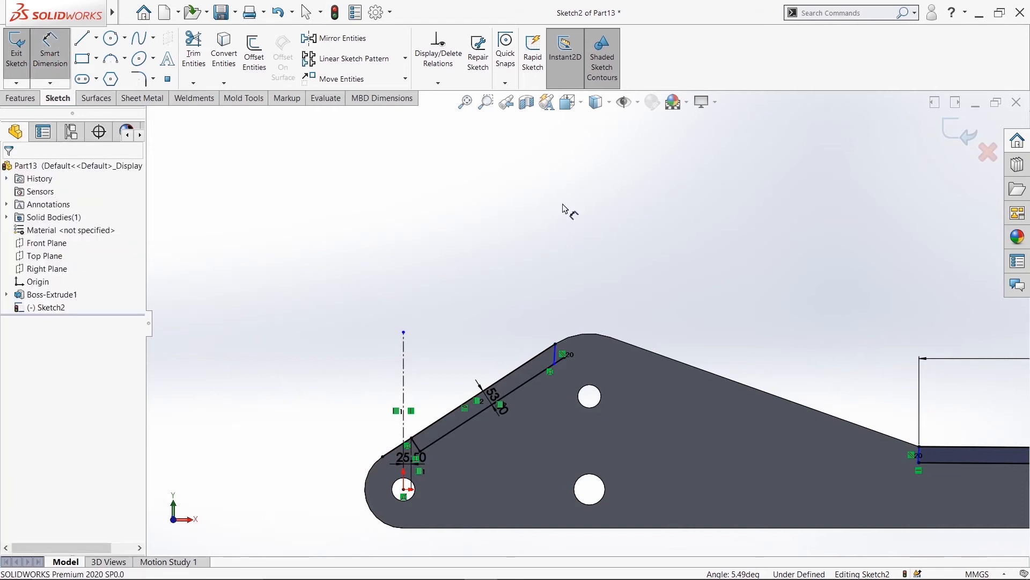
left_click(555, 343)
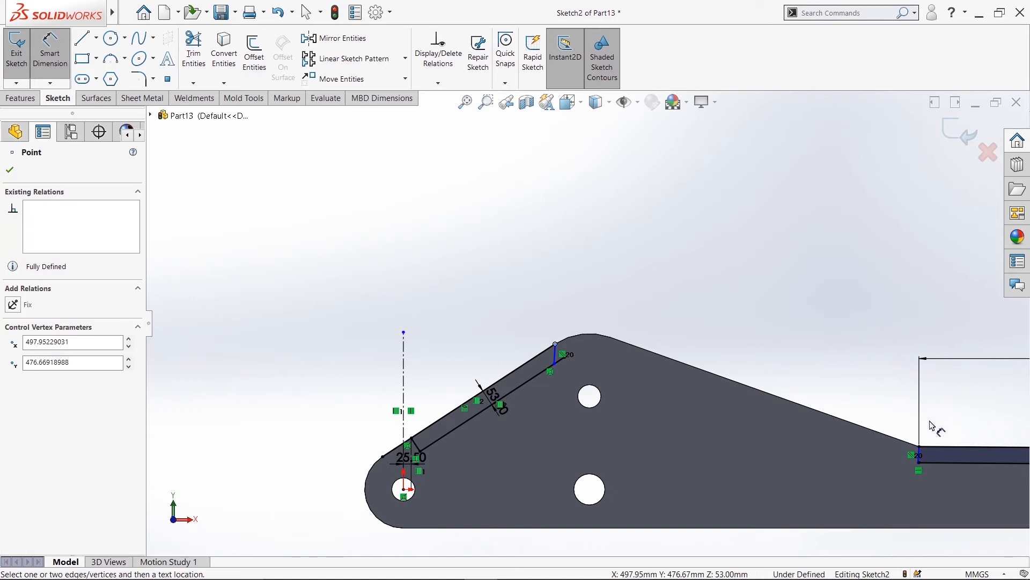
left_click(919, 446)
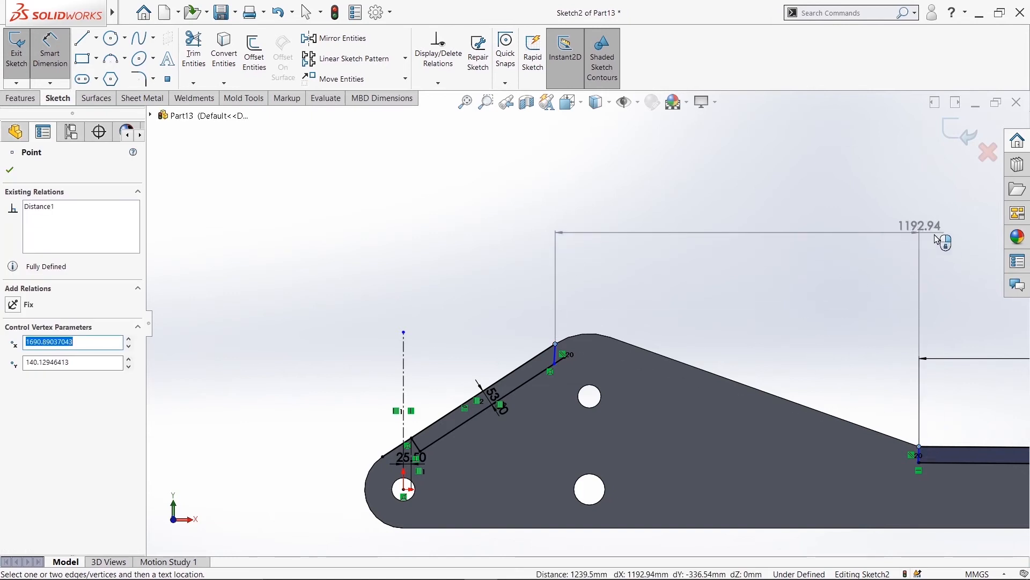
left_click(932, 238)
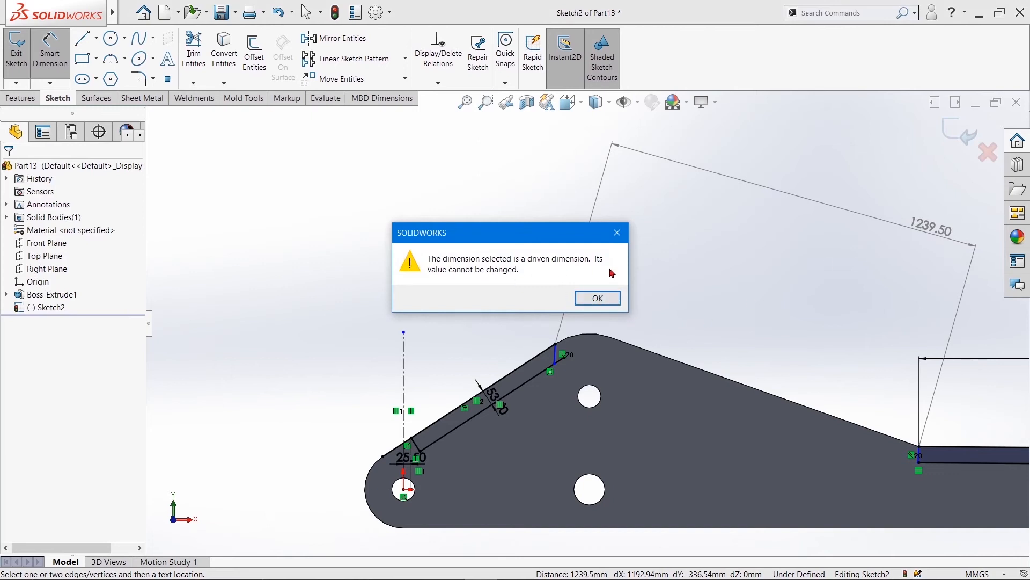
left_click(591, 297)
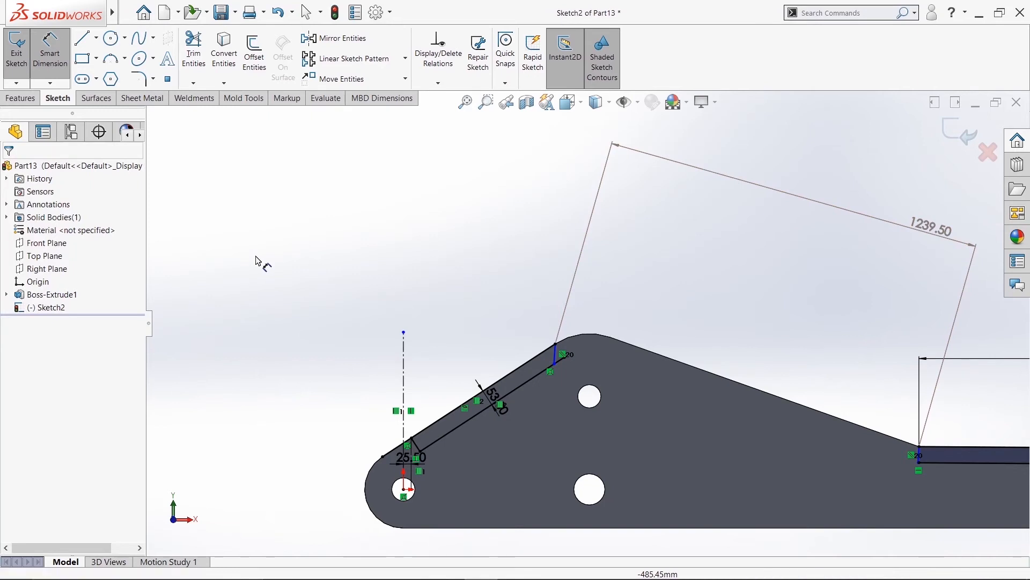
key("Escape")
Trim the overshoot of the 53 mm offset line beyond the sloping strip's upper closing line
left_click(193, 54)
scroll(573, 367, "down", 5)
scroll(540, 355, "up", 5)
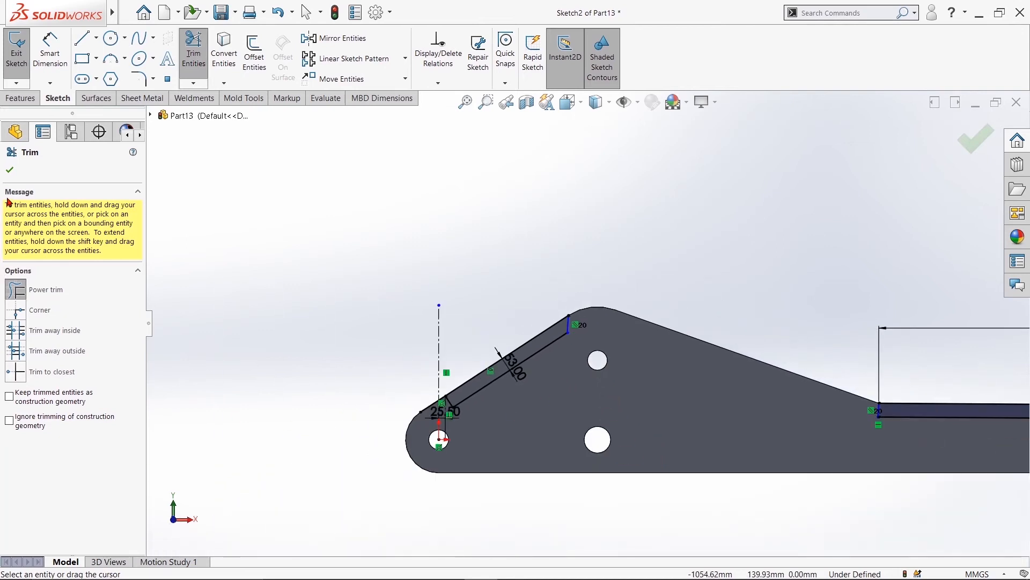
left_click(9, 172)
Dimension the angle between the sloping strip's inner offset line and its upper closing line as 135°
left_click(50, 54)
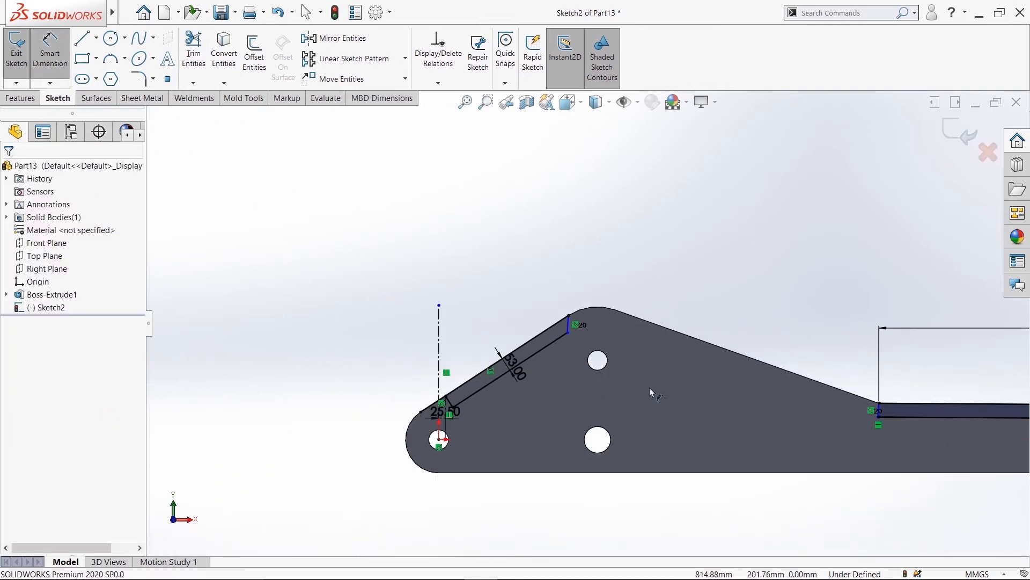
left_click(561, 336)
left_click(568, 329)
left_click(571, 378)
type("135")
key("Return")
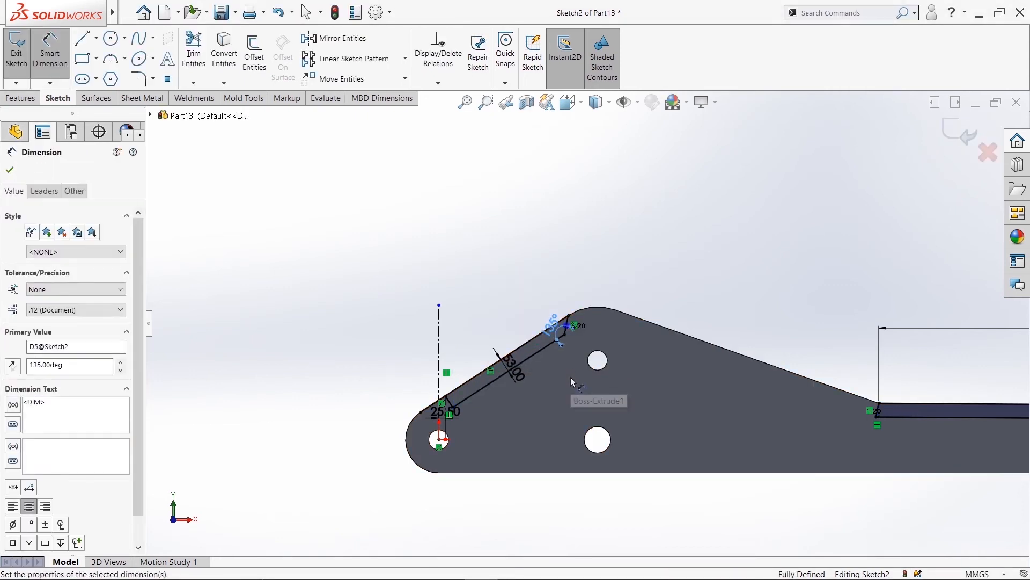
left_click(9, 170)
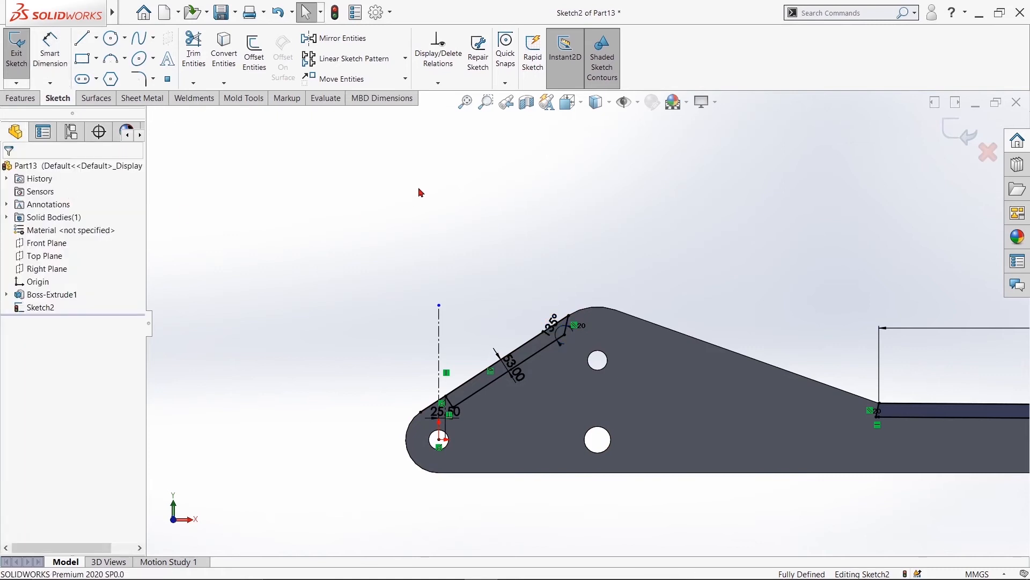
Examine the strip sketch along the whole arm, from the sloping strip to the two-hole rounded end
scroll(692, 224, "up", 1)
scroll(695, 228, "up", 2)
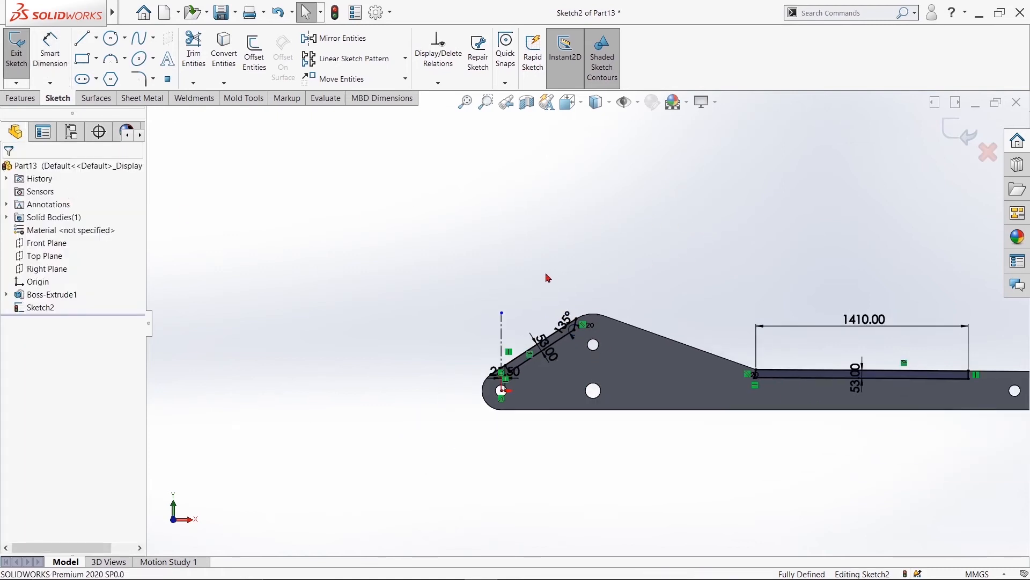
scroll(510, 320, "down", 2)
scroll(515, 320, "up", 2)
scroll(858, 299, "up", 2)
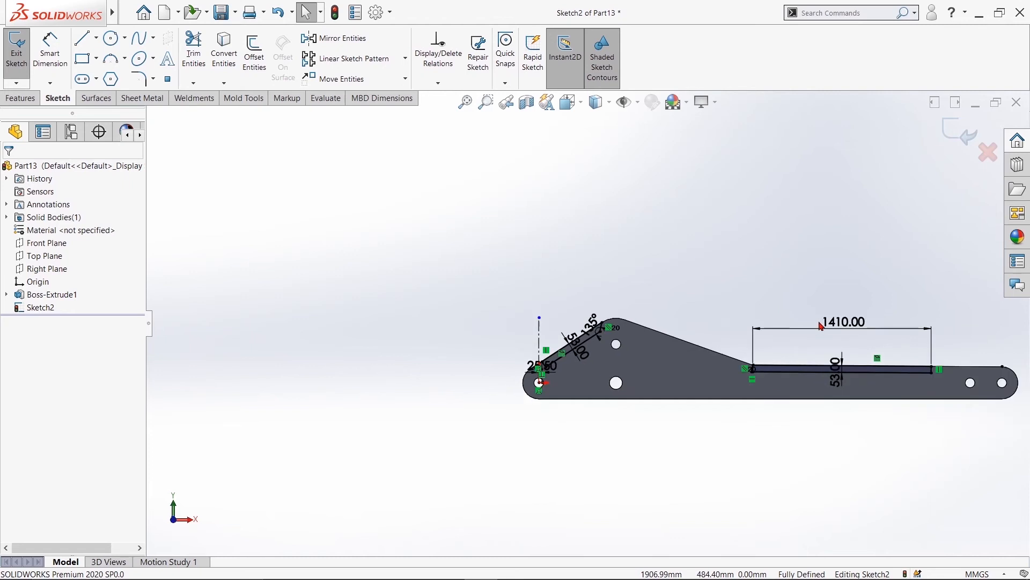
scroll(816, 320, "down", 1)
scroll(693, 281, "up", 1)
scroll(743, 403, "down", 4)
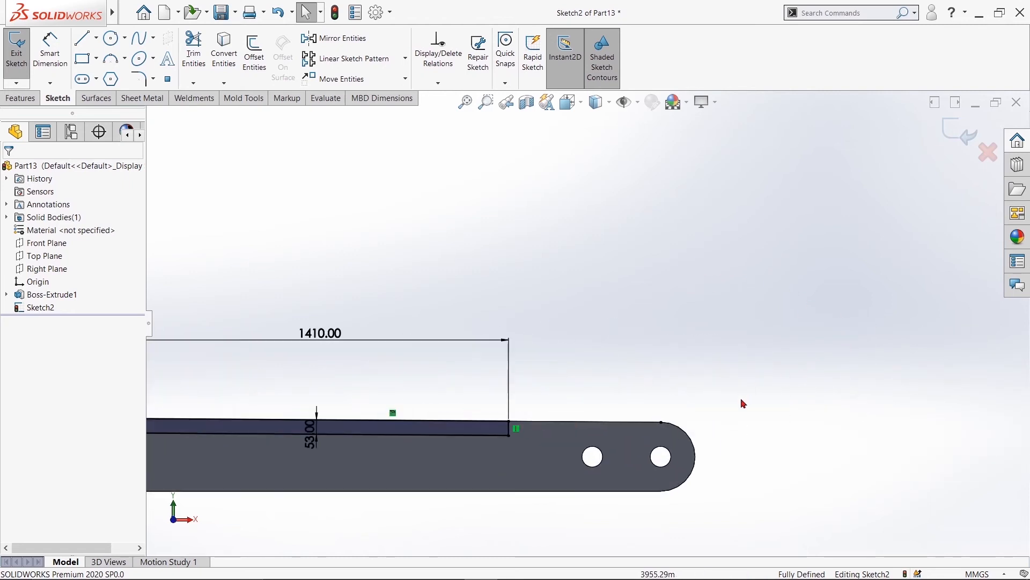
scroll(674, 419, "down", 5)
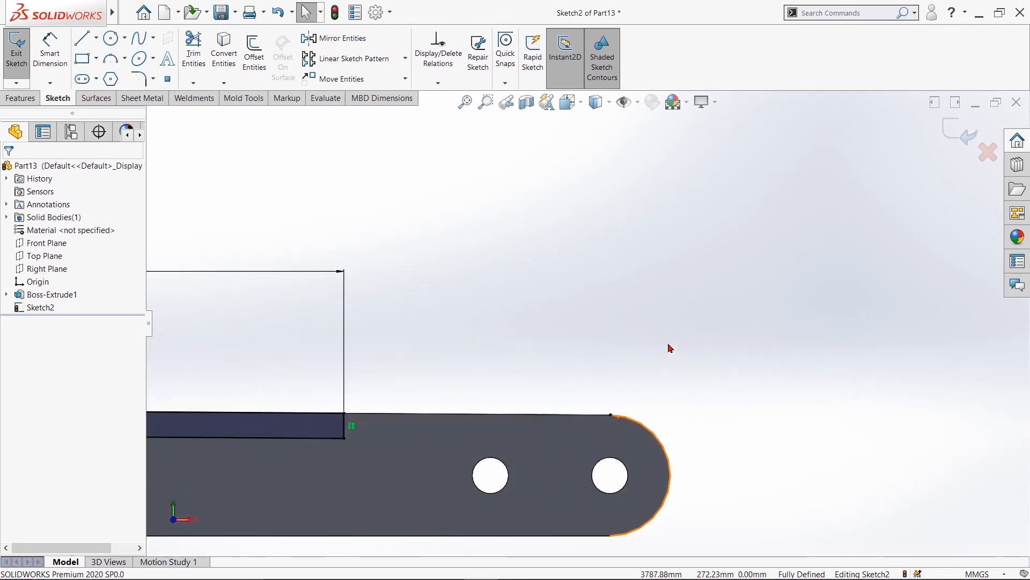
left_click(194, 51)
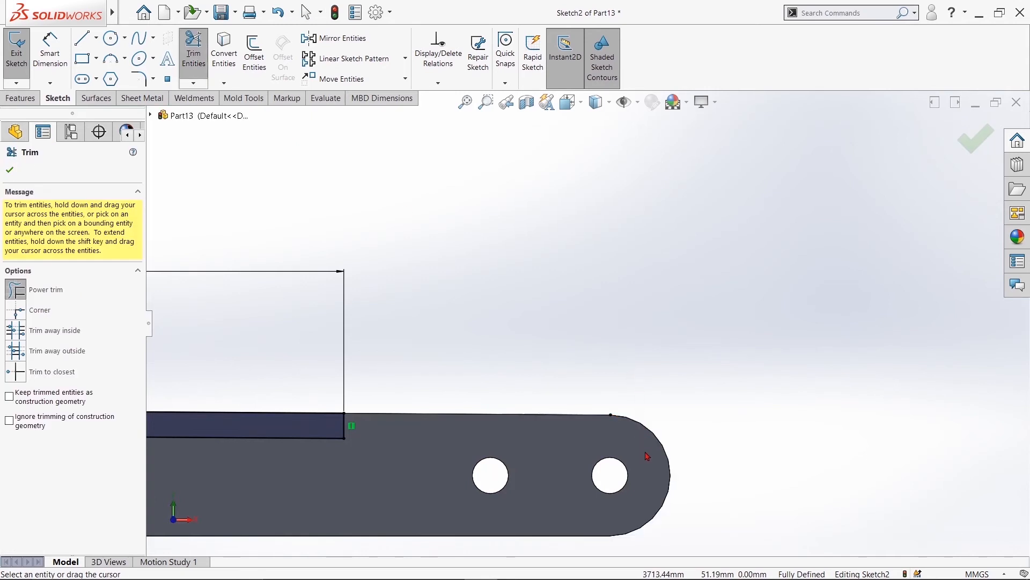
scroll(645, 385, "up", 4)
left_click_drag(589, 359, 588, 360)
left_click(9, 171)
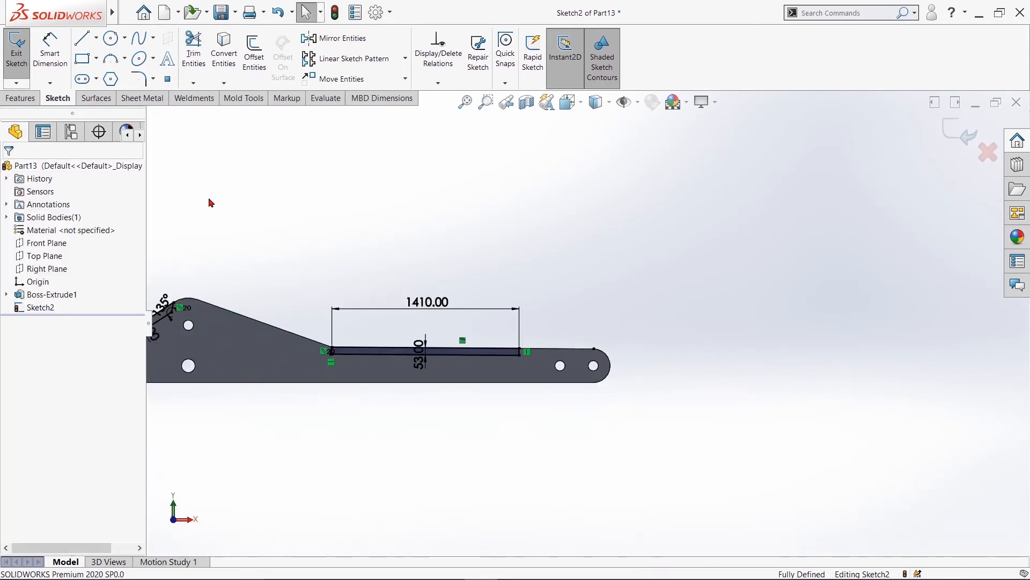
Trim the sketch line on the arm's sloping edge between the rounded end and the strip's lower corner, leaving the strip closed
scroll(230, 299, "up", 4)
scroll(334, 324, "down", 7)
scroll(791, 413, "down", 3)
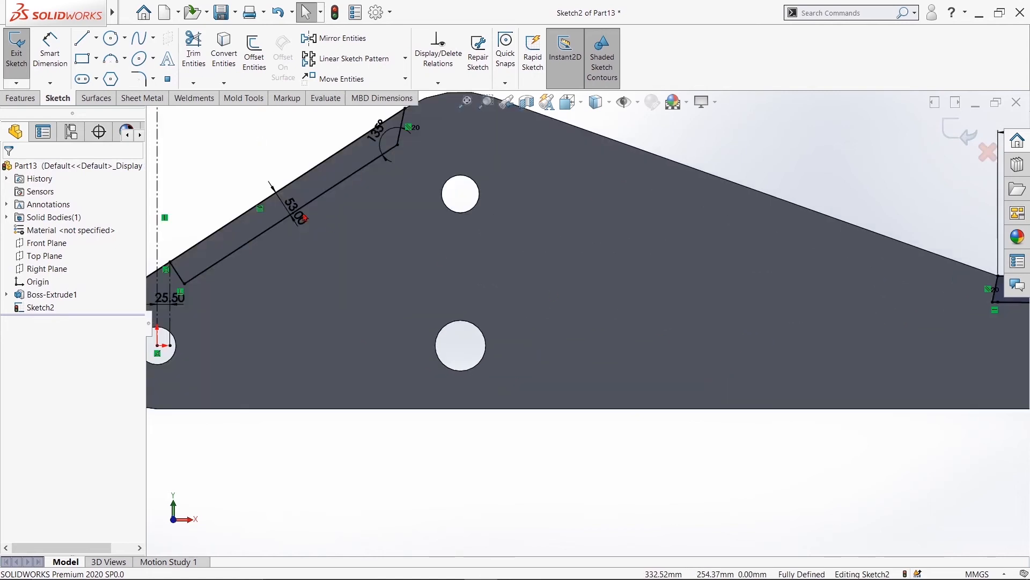
scroll(596, 333, "up", 2)
scroll(214, 226, "down", 4)
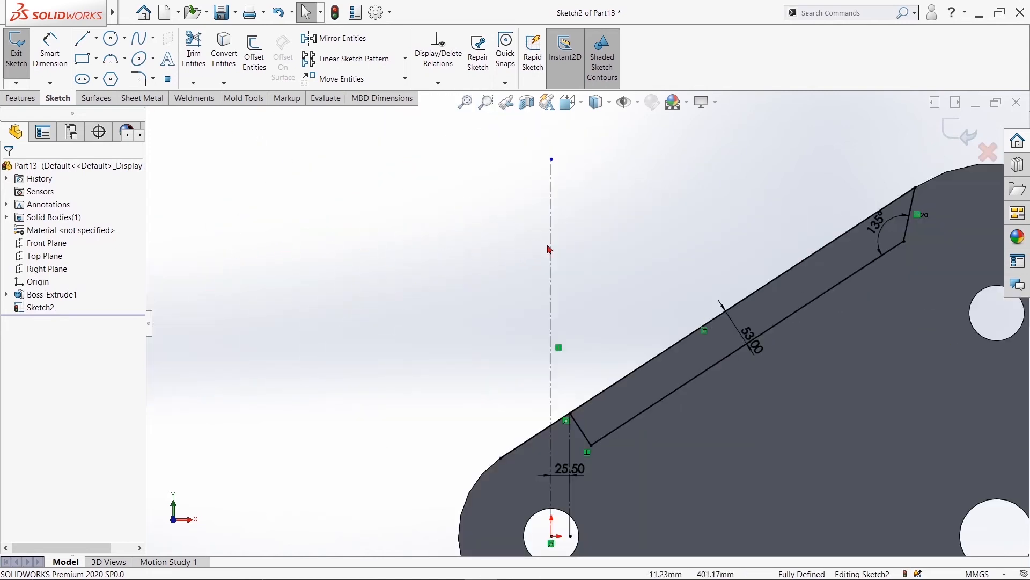
key("Return")
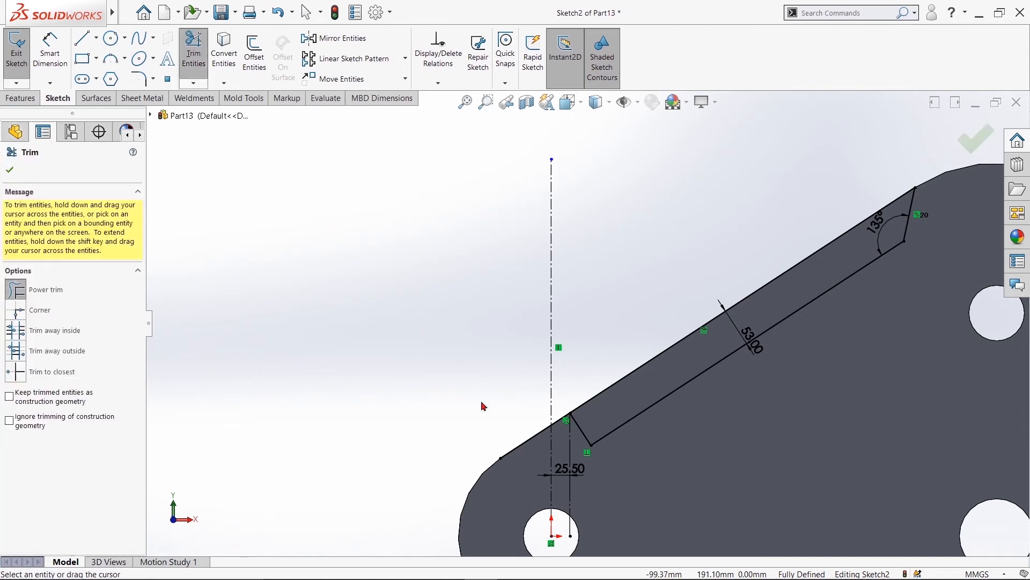
left_click_drag(523, 479, 525, 481)
scroll(564, 449, "down", 12)
scroll(529, 301, "up", 3)
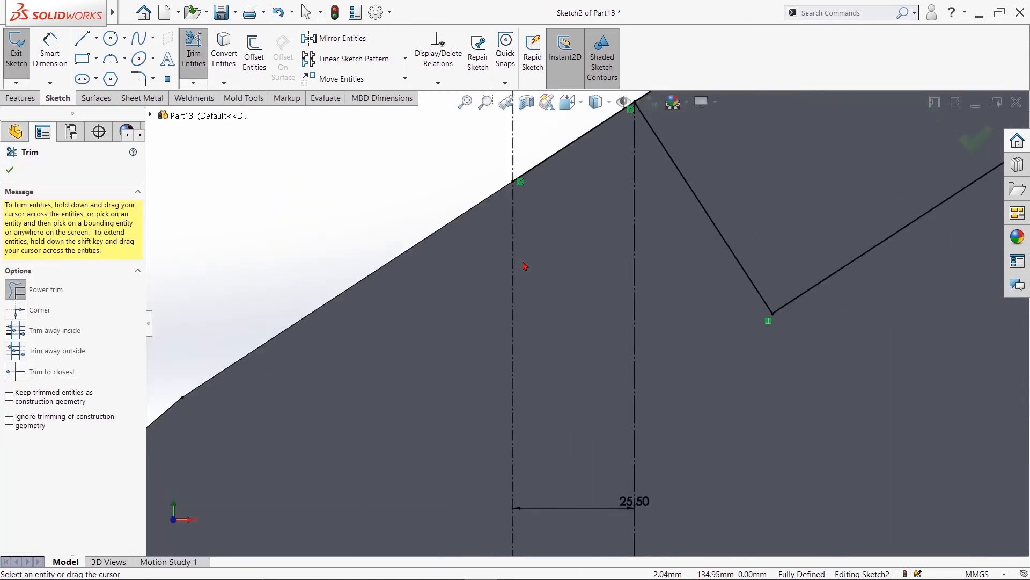
scroll(581, 241, "up", 6)
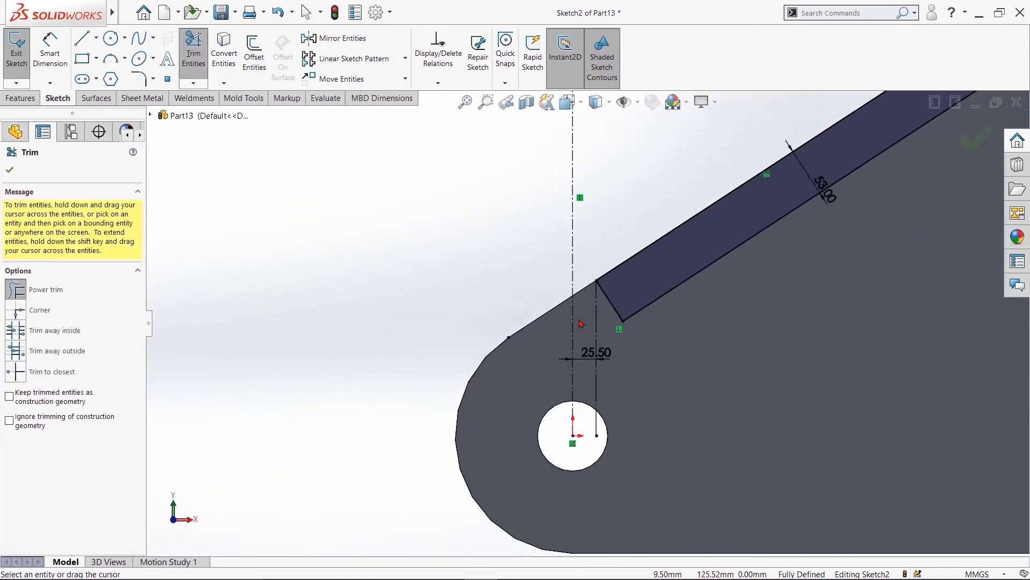
left_click(10, 170)
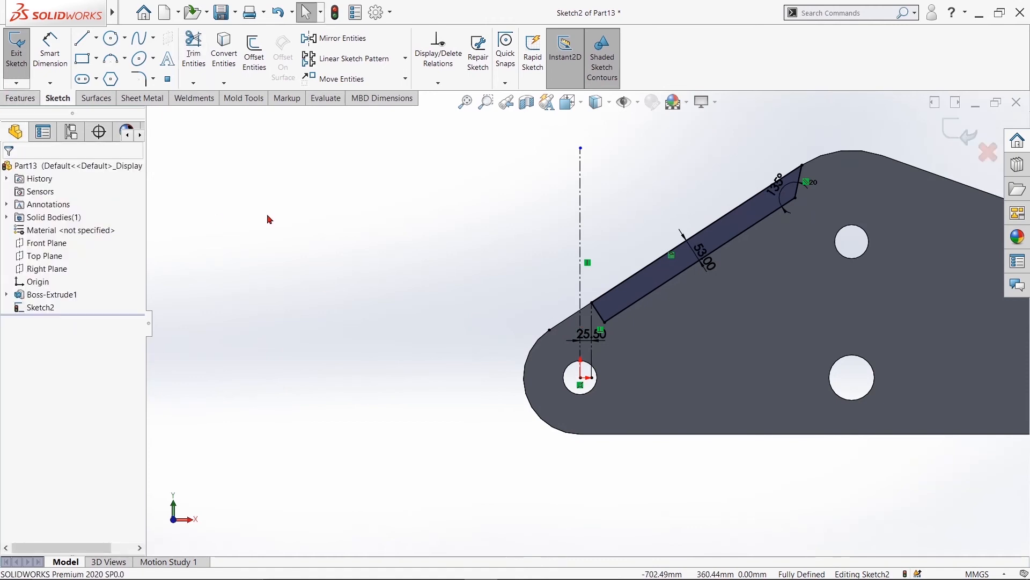
Change the scene background to Plain White
scroll(374, 264, "up", 4)
scroll(417, 378, "up", 5)
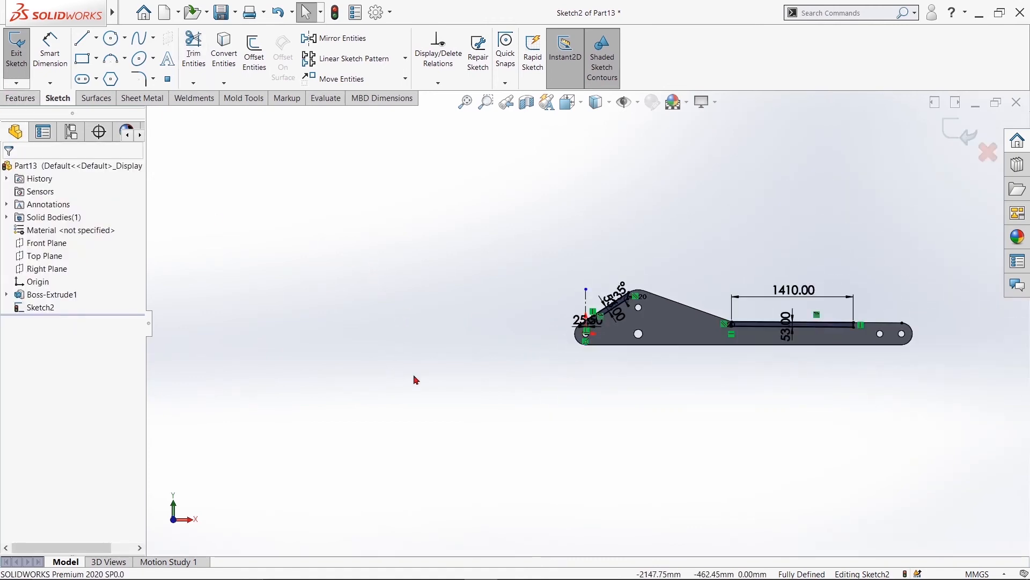
scroll(529, 384, "down", 3)
scroll(763, 409, "up", 3)
scroll(782, 211, "down", 5)
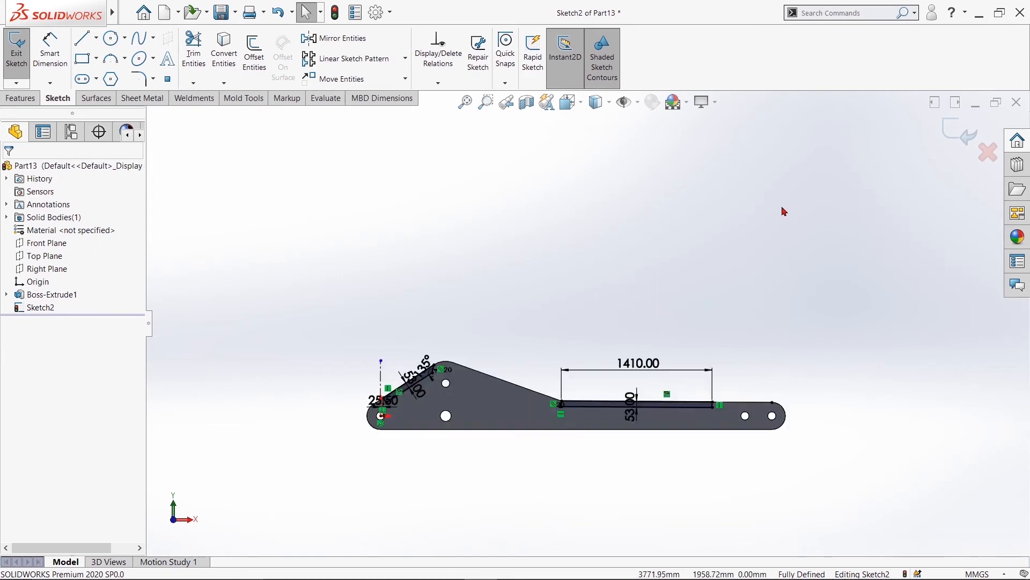
left_click(687, 102)
left_click(697, 134)
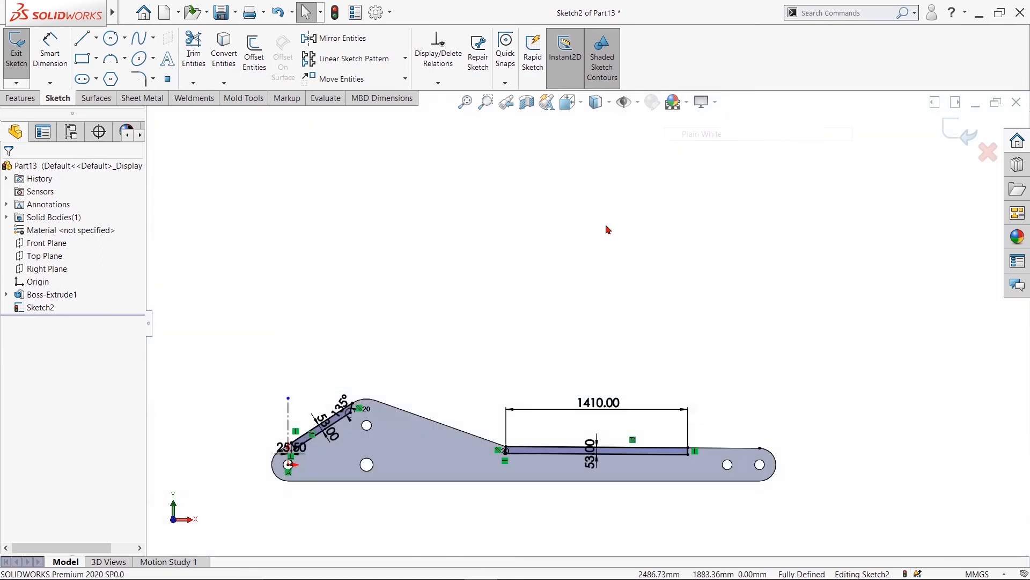
Offset the sloping strip's closed outline outward by 299.6 mm, with dimensions added
scroll(338, 456, "down", 3)
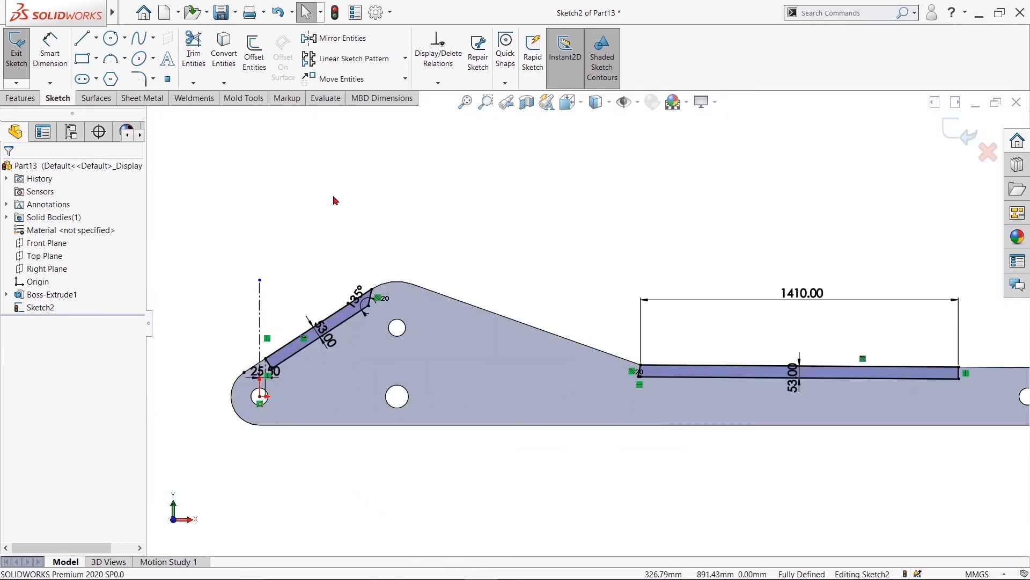
scroll(563, 230, "up", 2)
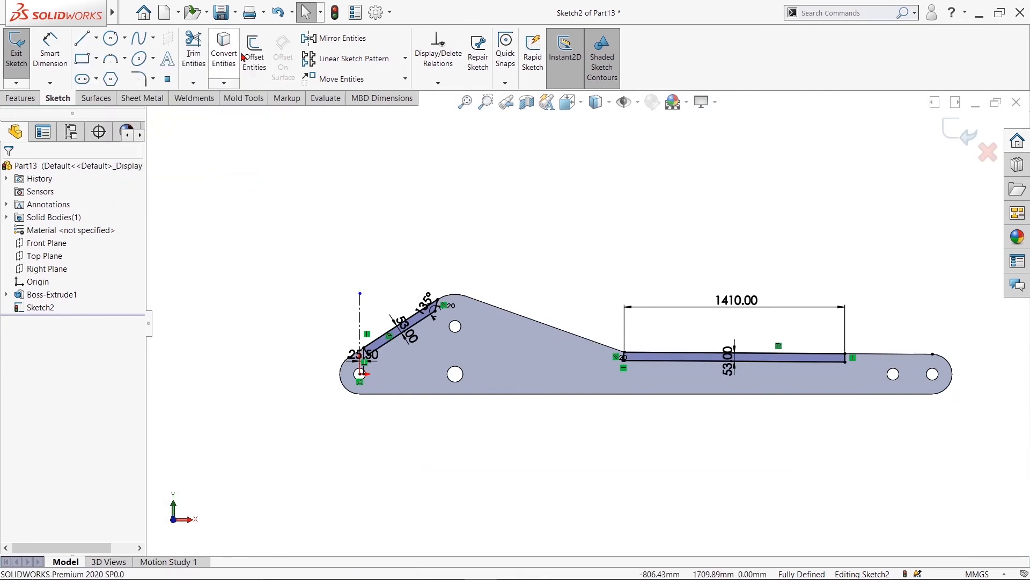
left_click(254, 54)
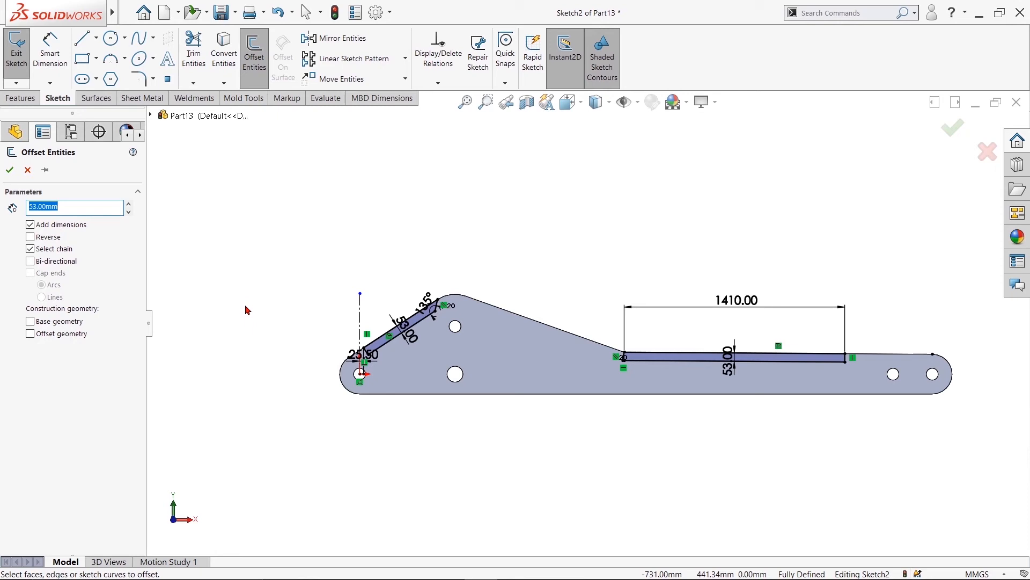
type("299.6")
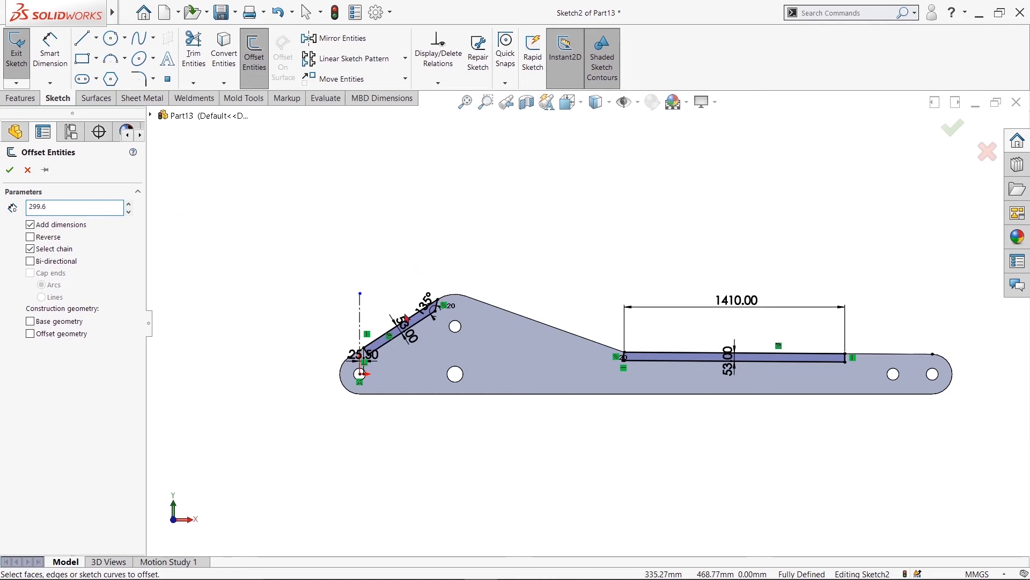
left_click(389, 350)
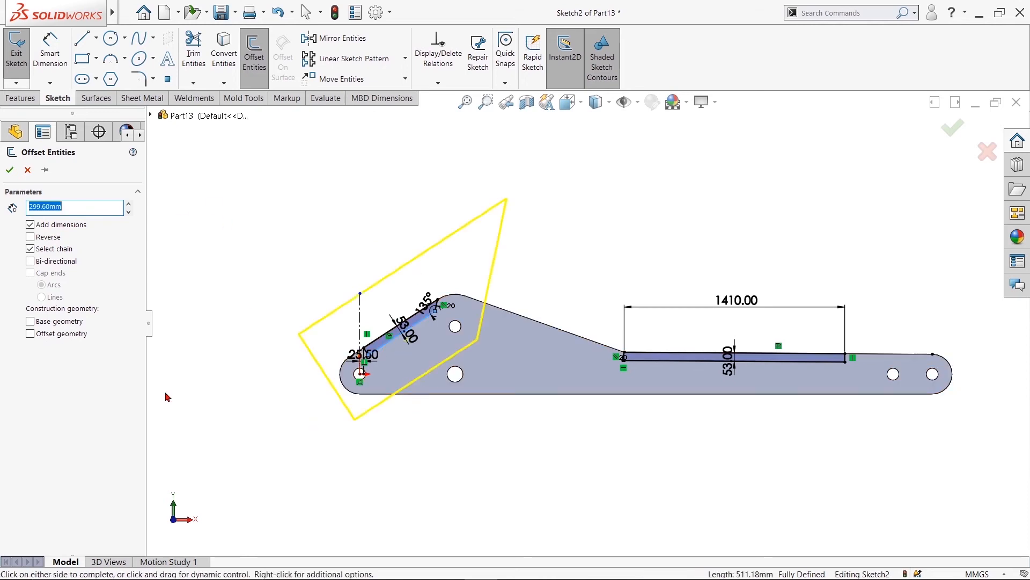
left_click(9, 170)
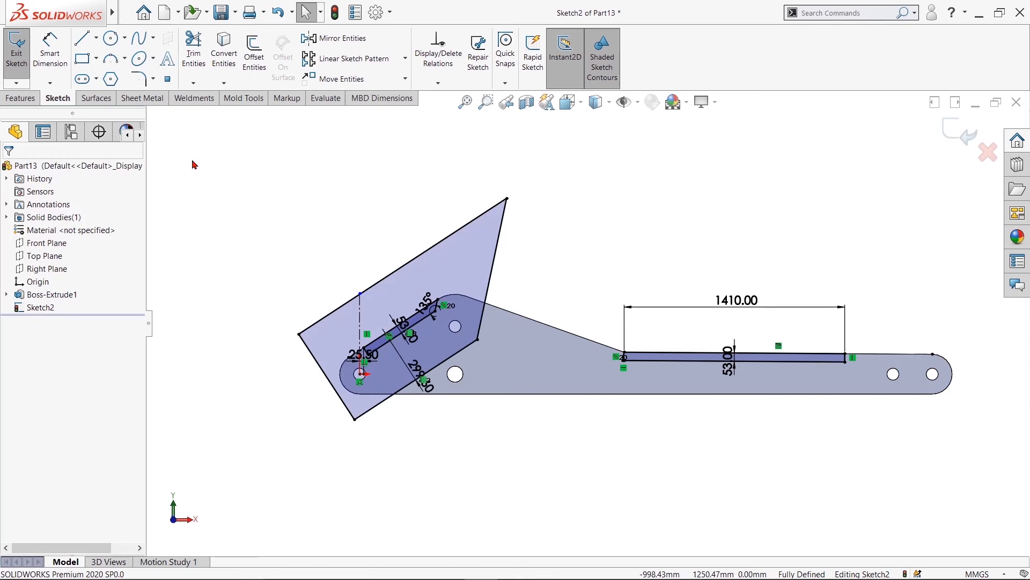
Draw a horizontal line just below the hole centres, from the far rounded end's arc to beyond the opposite rounded end
left_click(83, 39)
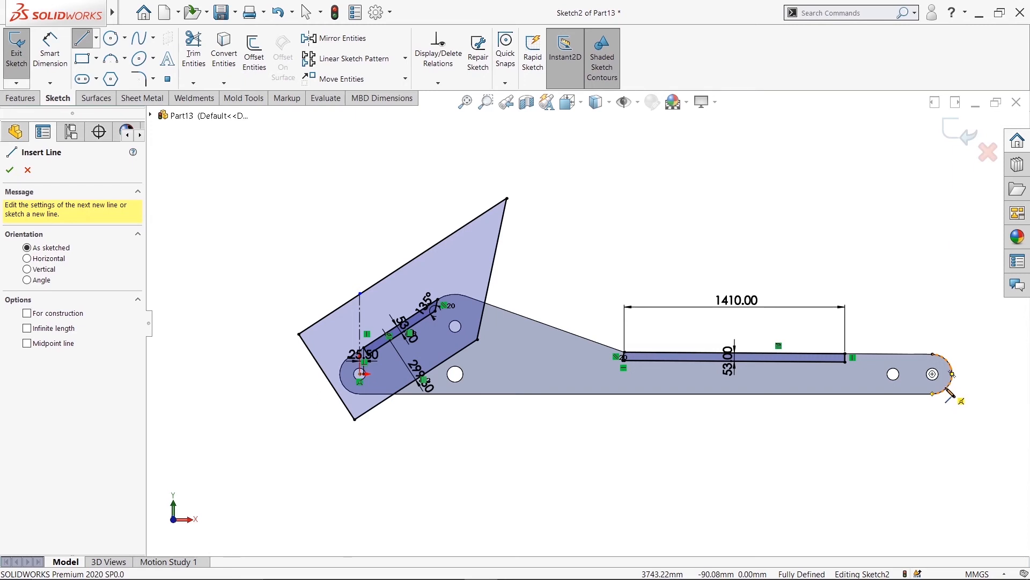
left_click(951, 376)
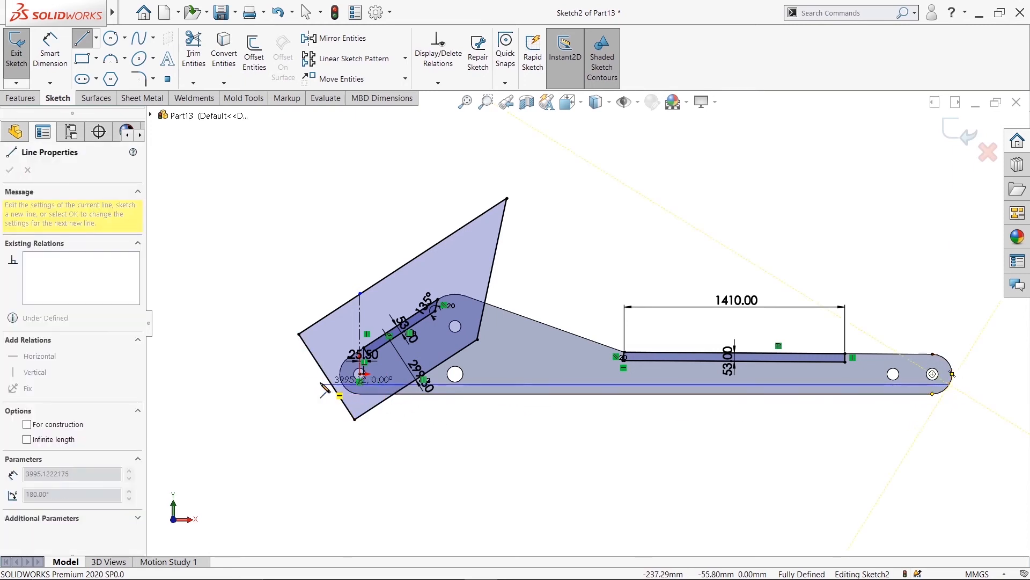
left_click(304, 385)
right_click(304, 384)
left_click(311, 391)
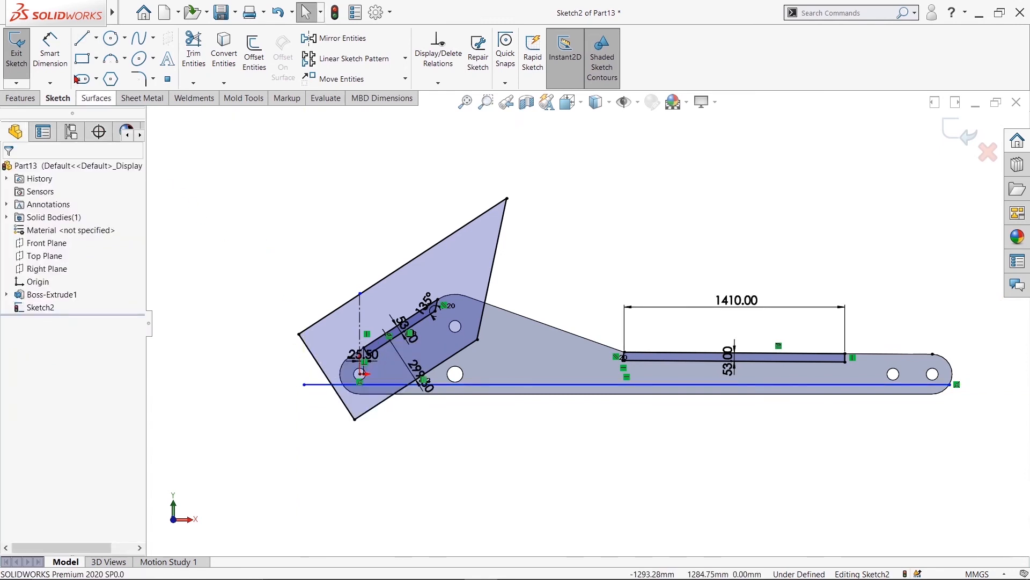
Trim the 299.6 mm offset outline to its lower sloping line above the horizontal line, and cut the horizontal line back to it
left_click(51, 54)
left_click(193, 54)
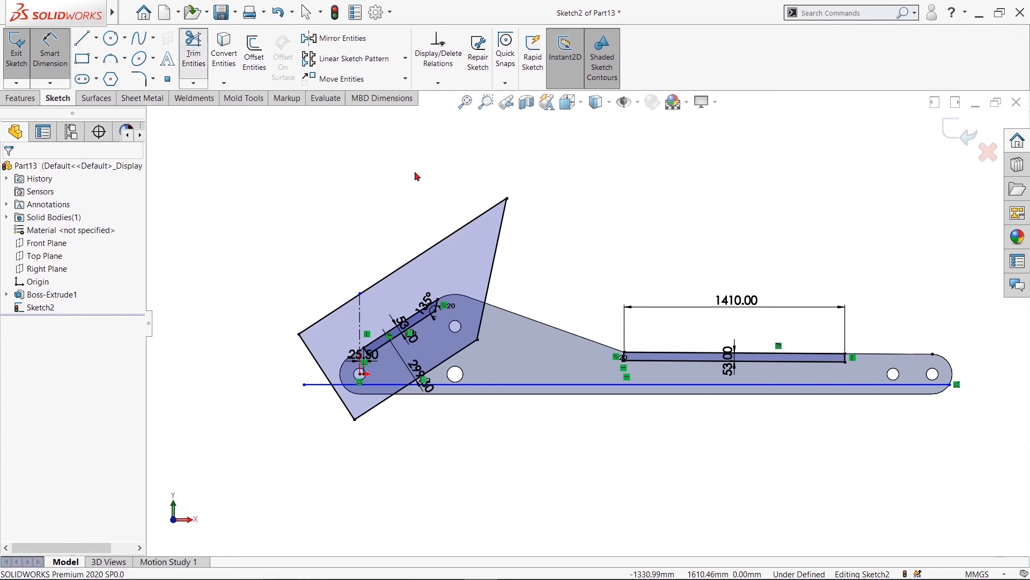
left_click_drag(478, 204, 518, 253)
mouse_move(331, 297)
left_mouse_down()
mouse_move(303, 360)
mouse_move(346, 399)
mouse_move(352, 424)
mouse_move(412, 497)
left_mouse_up()
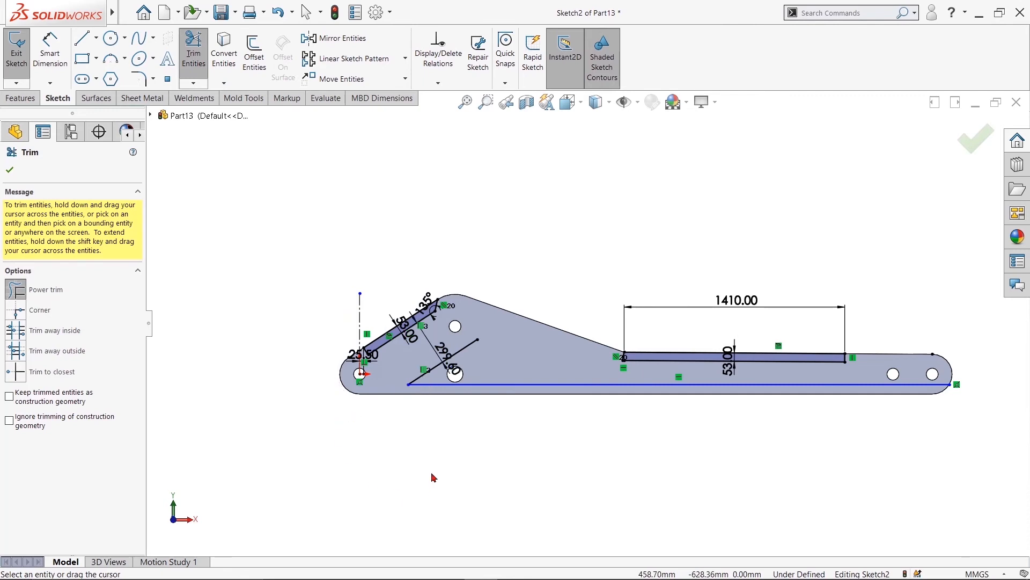
Undo the earlier trim, then trim the sloping offset line above the horizontal line and the horizontal segment between the offset lines
key("ctrl+z")
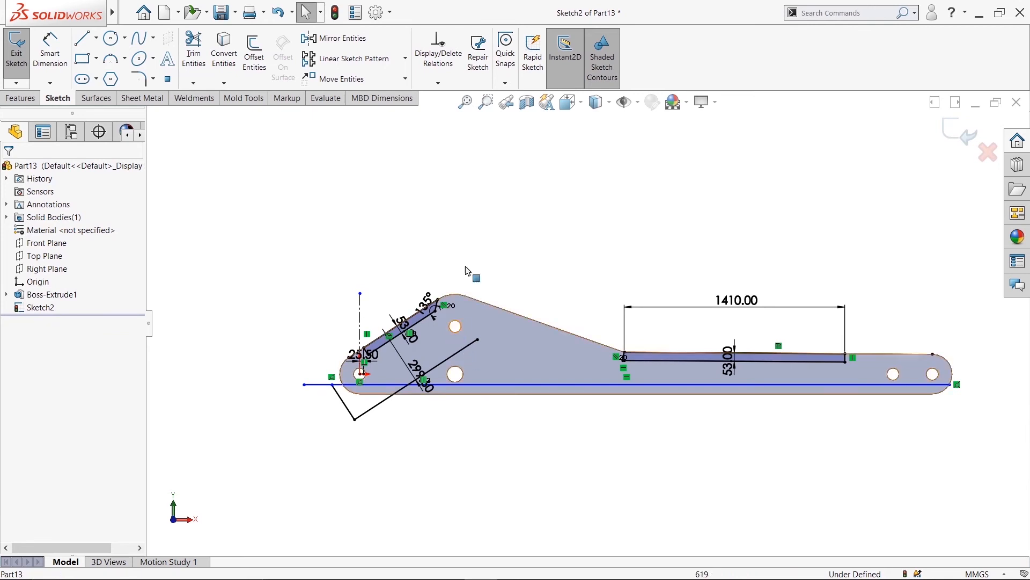
left_click(192, 50)
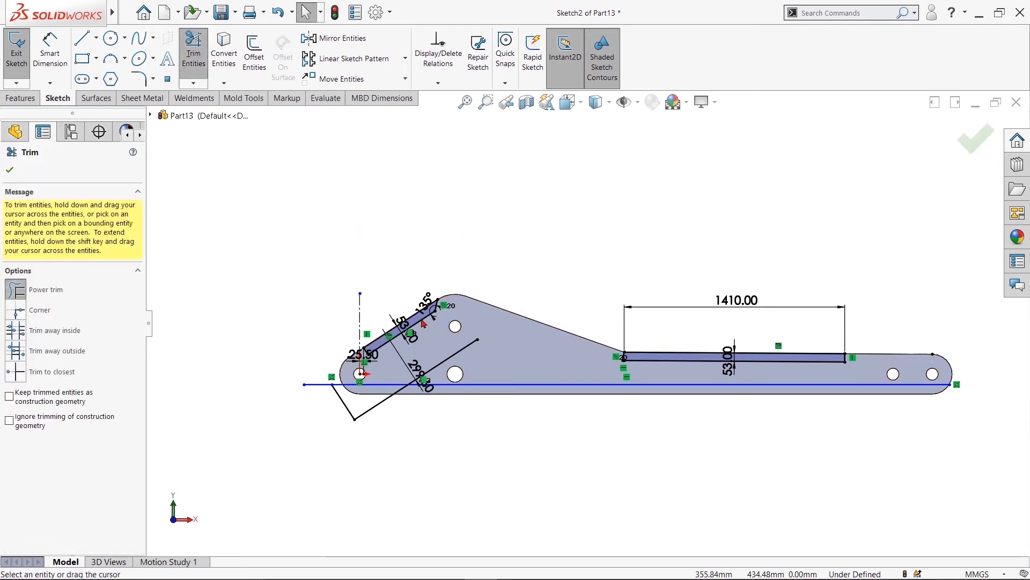
scroll(423, 359, "down", 3)
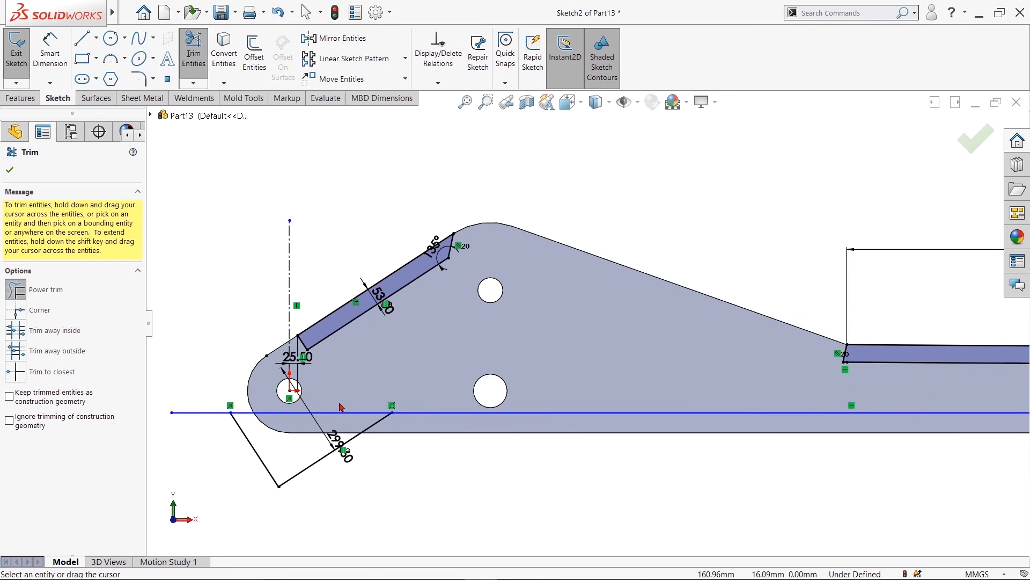
left_click_drag(340, 402, 338, 421)
mouse_move(212, 412)
left_mouse_down()
mouse_move(290, 472)
mouse_move(332, 486)
left_mouse_up()
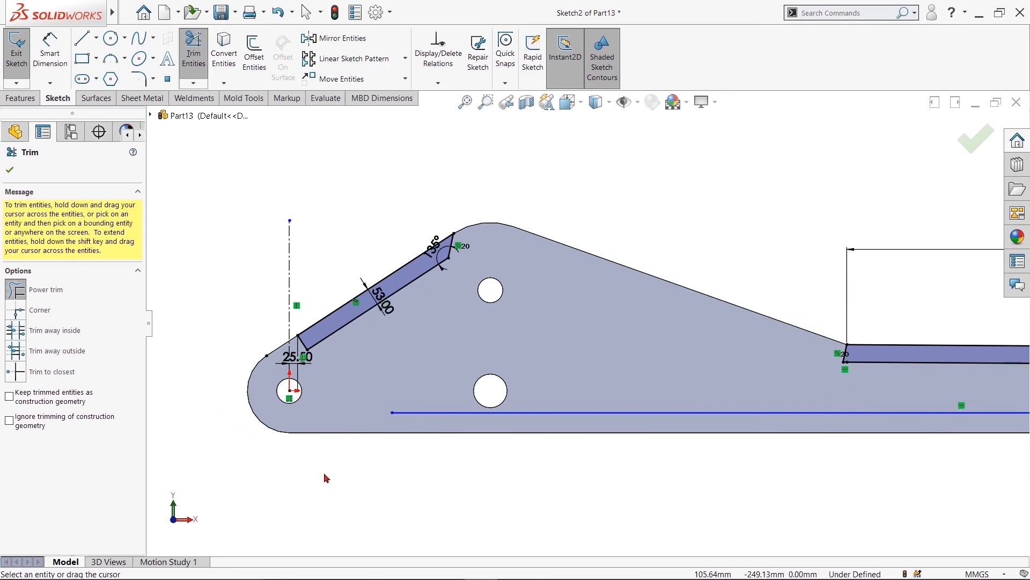
key("ctrl+z")
Convert the plate's long straight lower edge into a sketch line
left_click(224, 53)
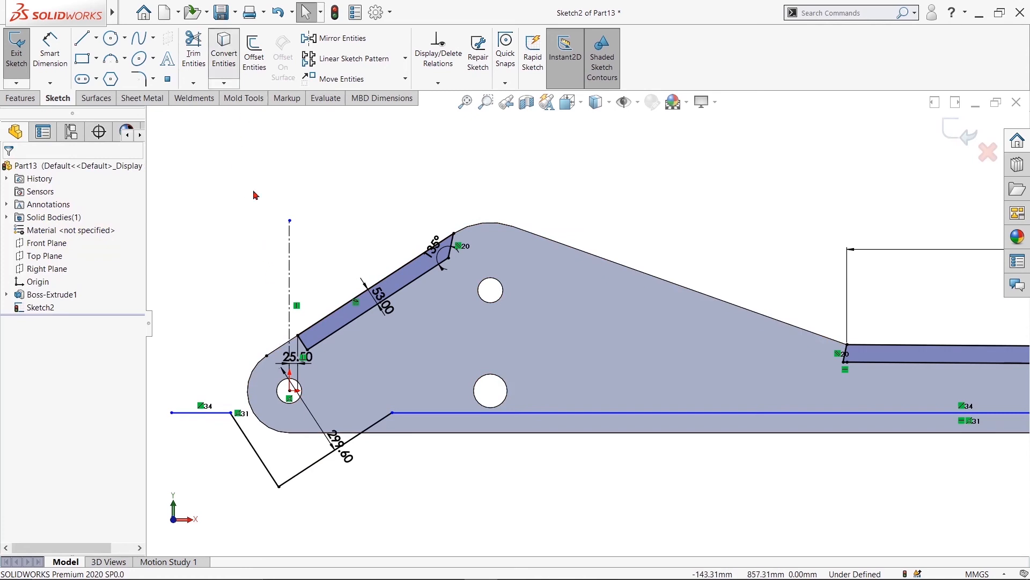
left_click(424, 435)
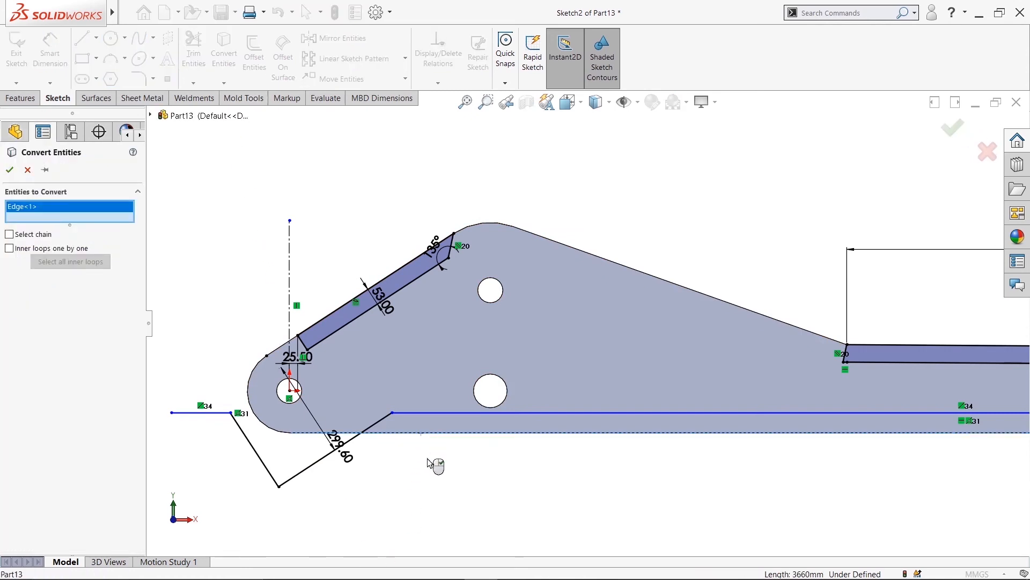
left_click(10, 170)
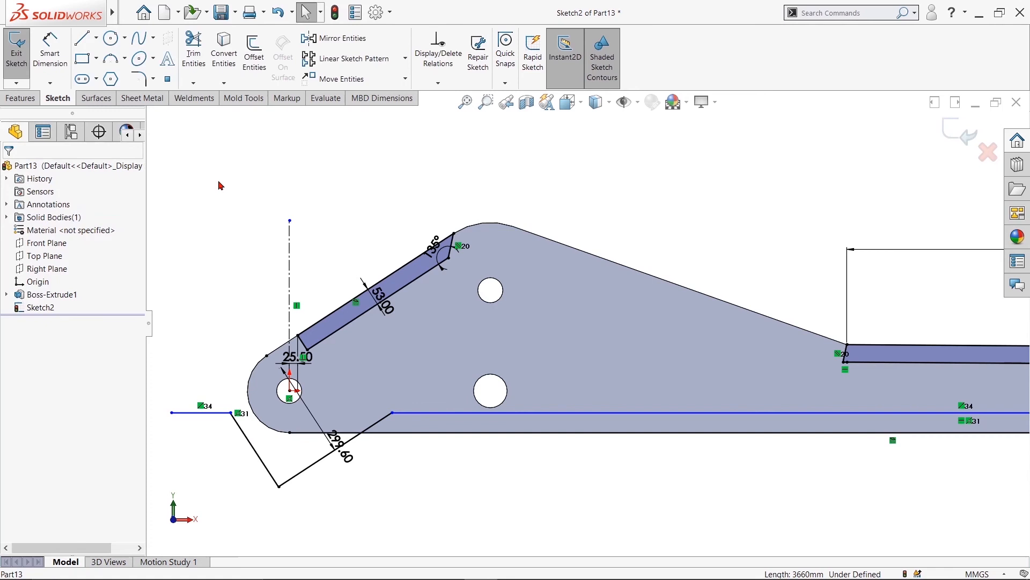
Trim the offset outline and horizontal line's outer stub, leaving only the short sloping segment between the horizontal line and the converted edge
left_click(193, 52)
mouse_move(206, 415)
left_mouse_down()
mouse_move(269, 473)
mouse_move(277, 435)
mouse_move(236, 400)
mouse_move(320, 448)
mouse_move(326, 468)
left_mouse_up()
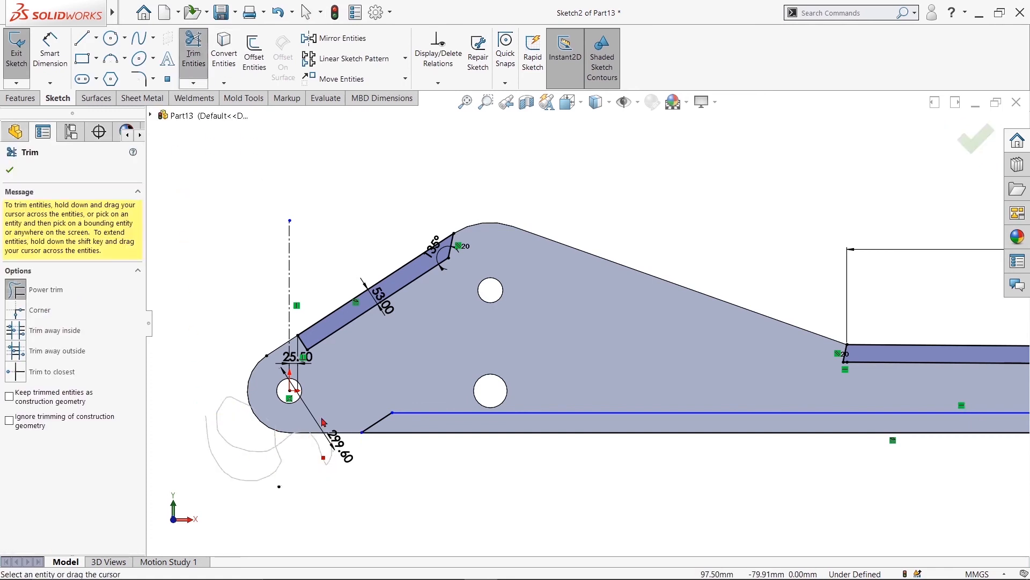
left_click_drag(324, 422, 321, 425)
left_click(9, 169)
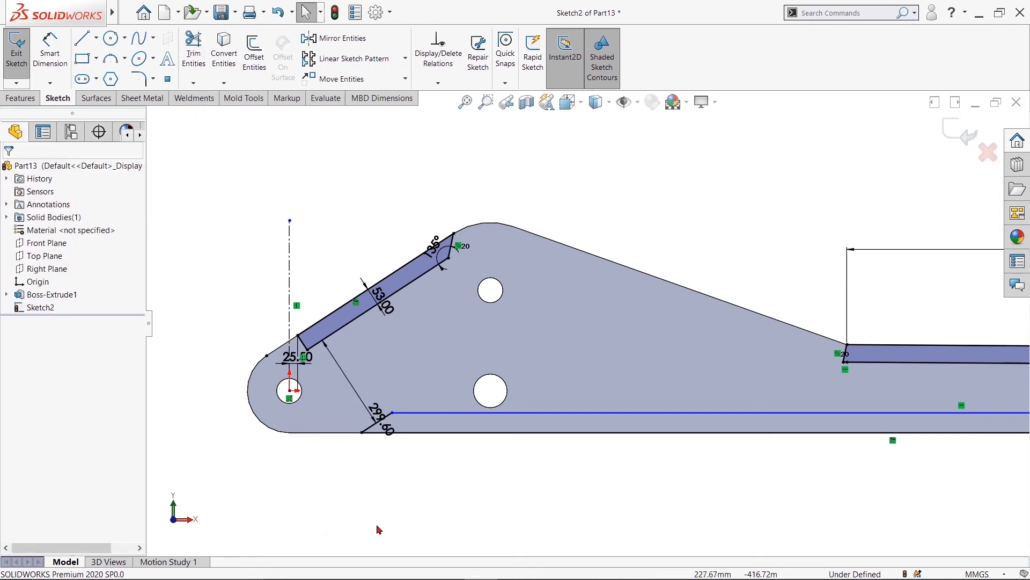
Convert the plate's far rounded end arc into the sketch and trim it to the portion closing the lower strip
key("z")
key("z")
scroll(777, 425, "down", 3)
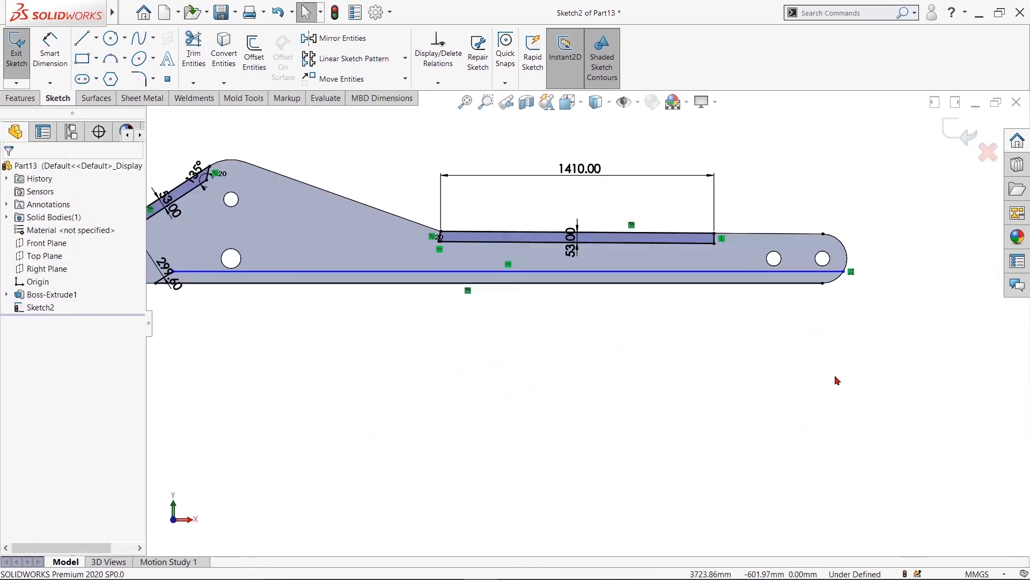
left_click(223, 48)
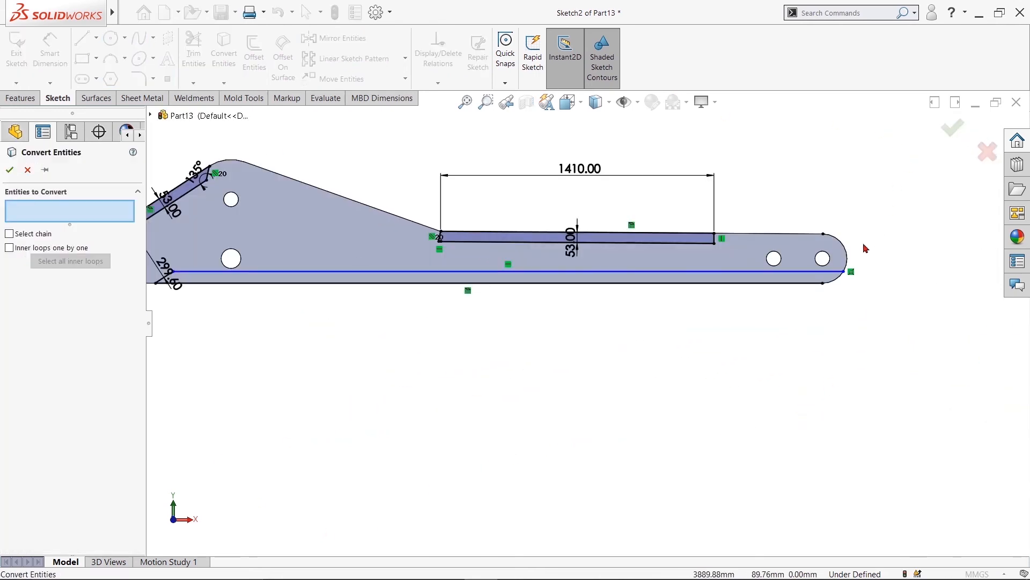
left_click(851, 268)
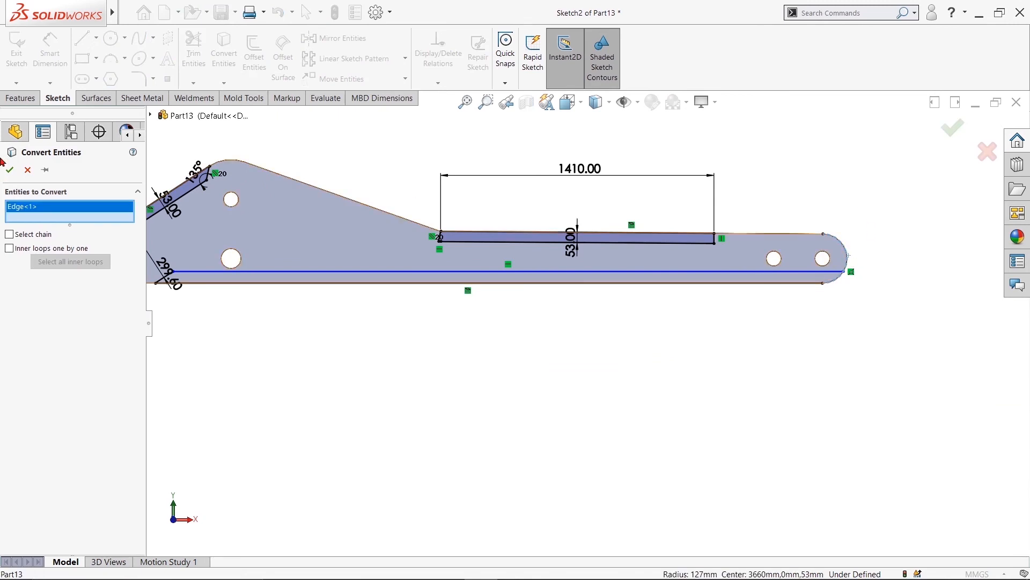
left_click(11, 171)
left_click(193, 53)
left_click_drag(873, 220, 848, 262)
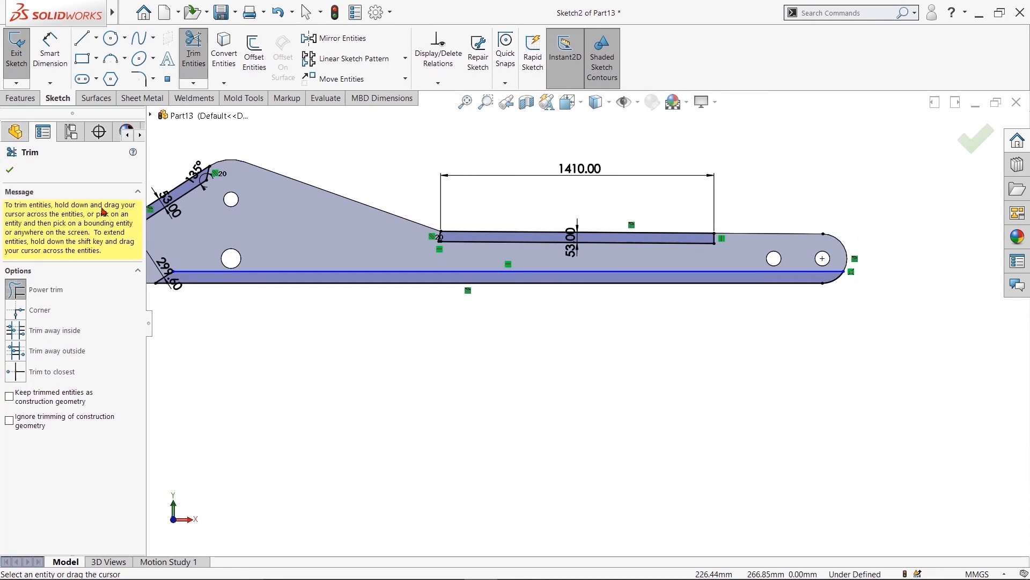
left_click(9, 170)
Dimension the lower strip's height between its two long horizontal lines as 53 mm
left_click(49, 51)
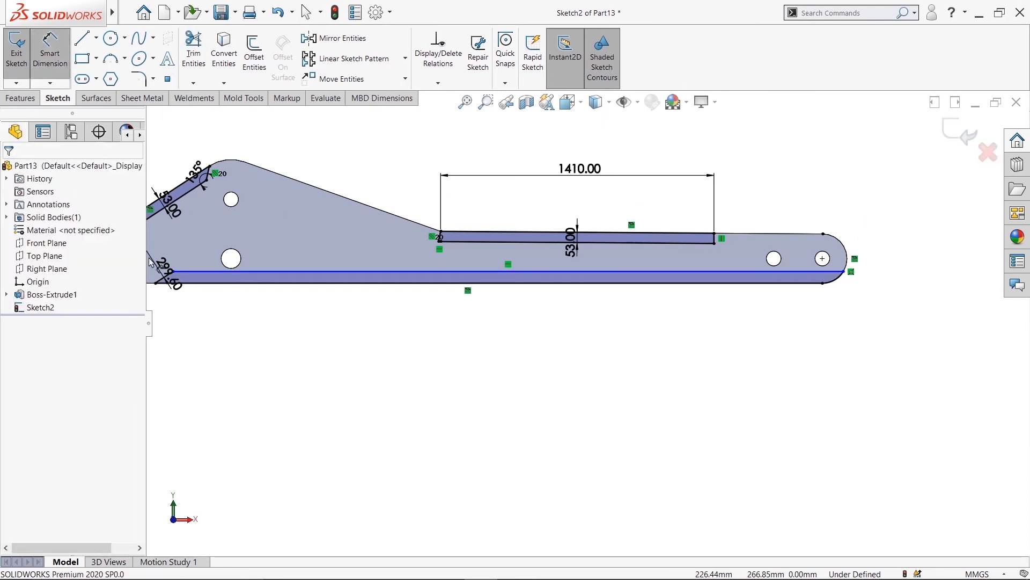
left_click(316, 283)
left_click(316, 272)
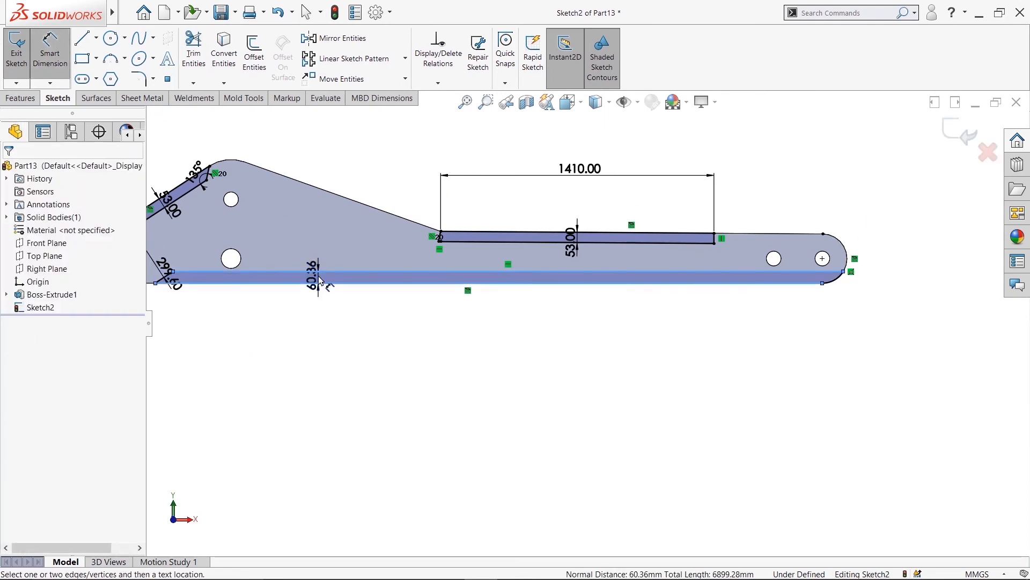
left_click(320, 279)
type("53")
key("Return")
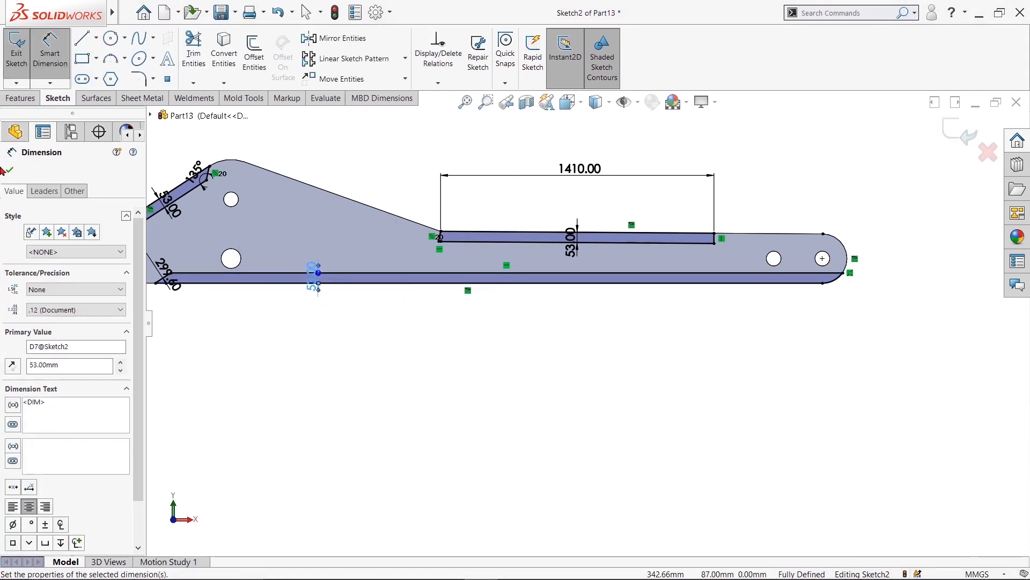
left_click(11, 170)
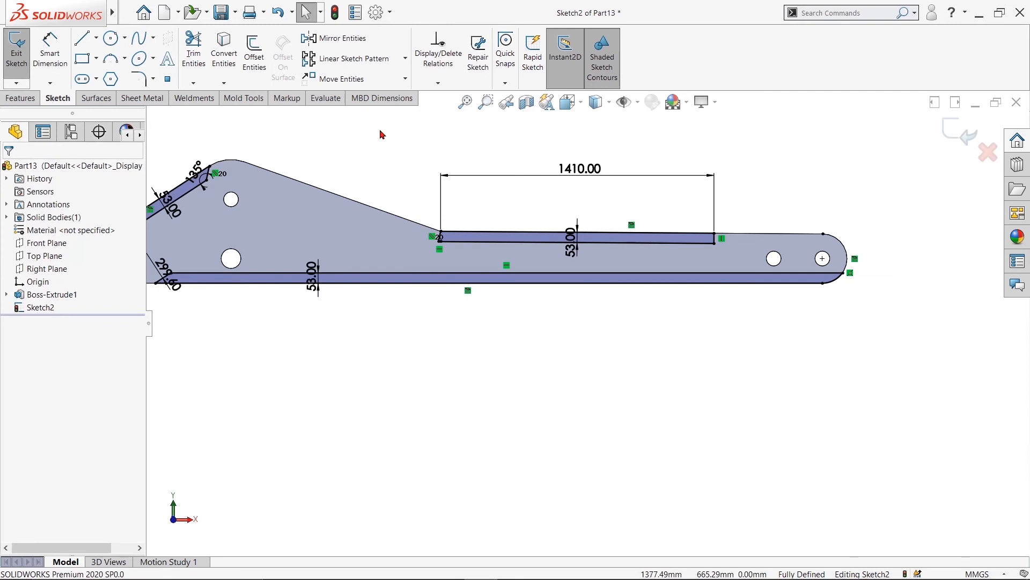
Set up a blind boss extrusion of the three strip profiles with a depth of 306-53 mm
scroll(389, 141, "up", 5)
scroll(419, 167, "down", 4)
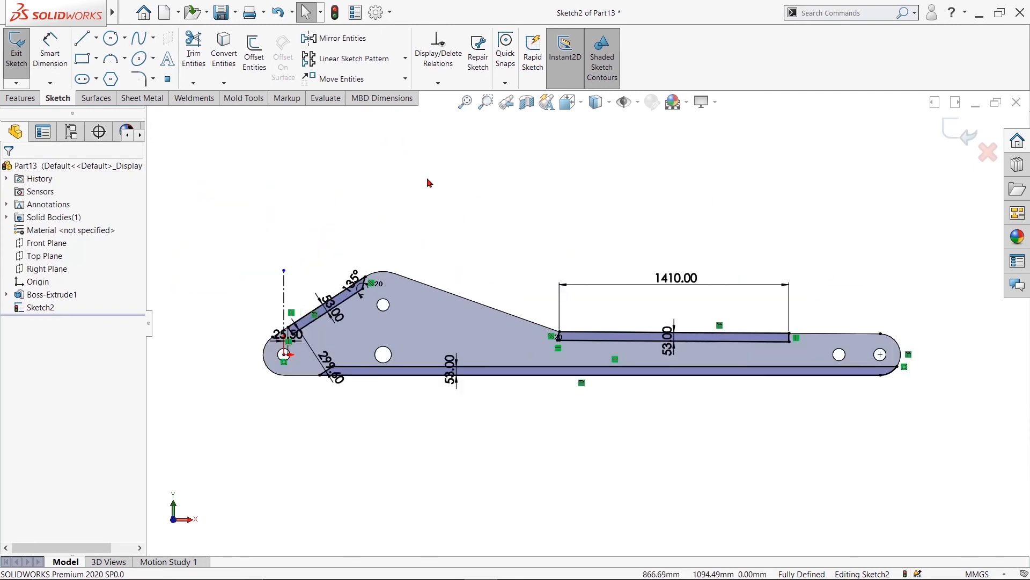
scroll(492, 235, "down", 1)
scroll(571, 233, "up", 1)
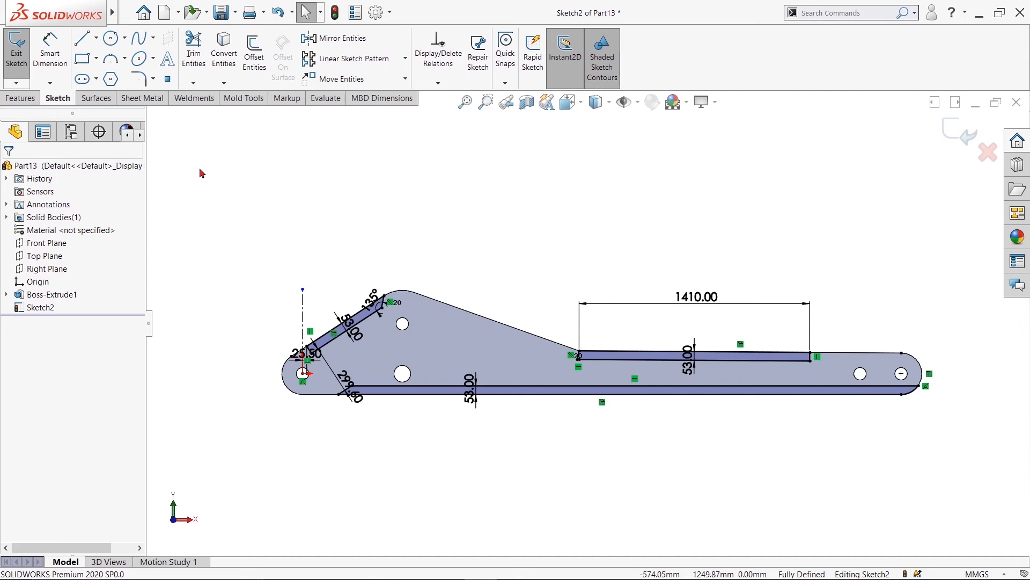
left_click(21, 98)
left_click(20, 61)
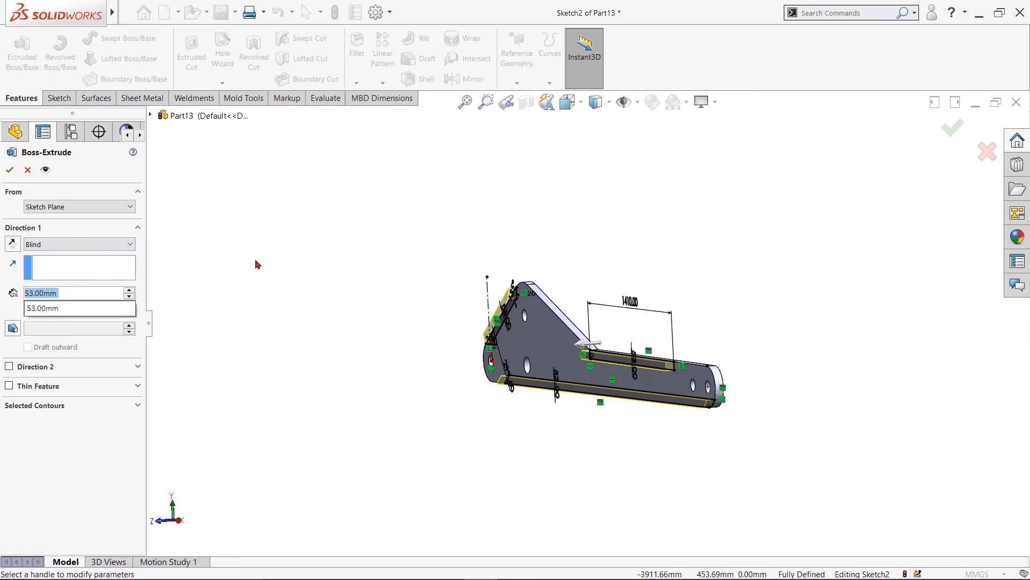
type("306-53")
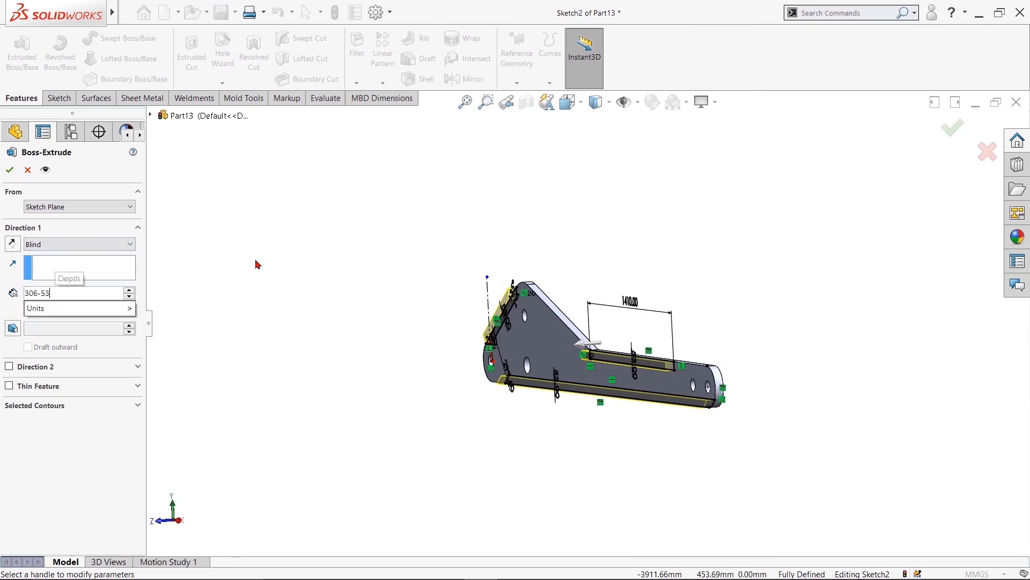
key("Return")
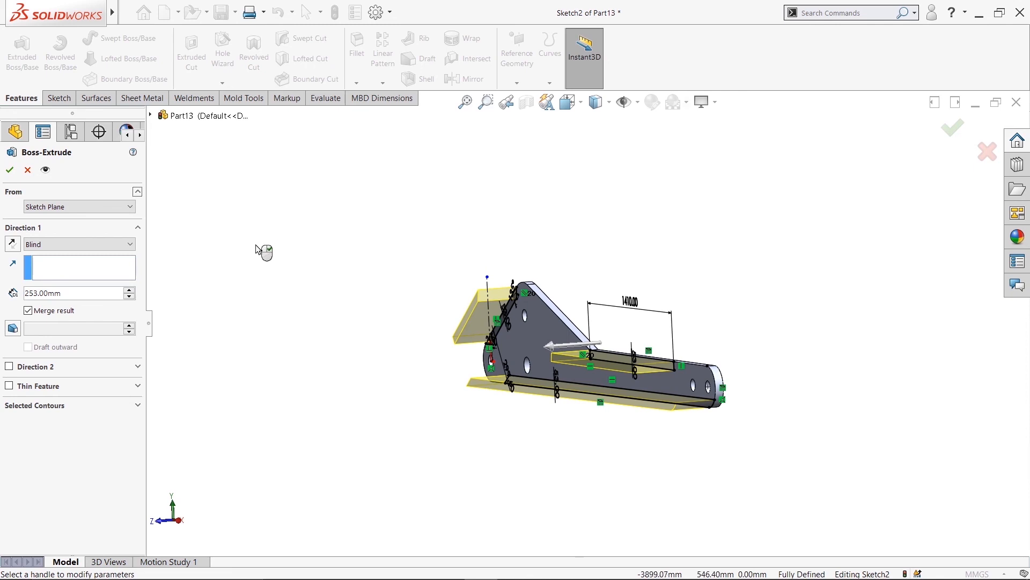
Re-enter the strips' extrusion depth as 306-53 mm and accept the extrusion with its result merged
left_click_drag(96, 290, 1, 291)
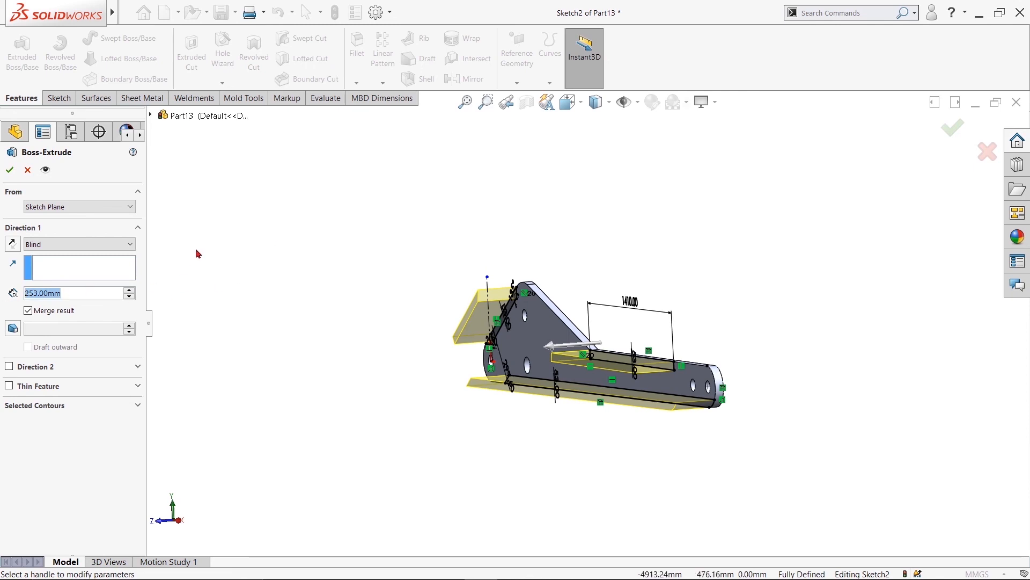
type("30653")
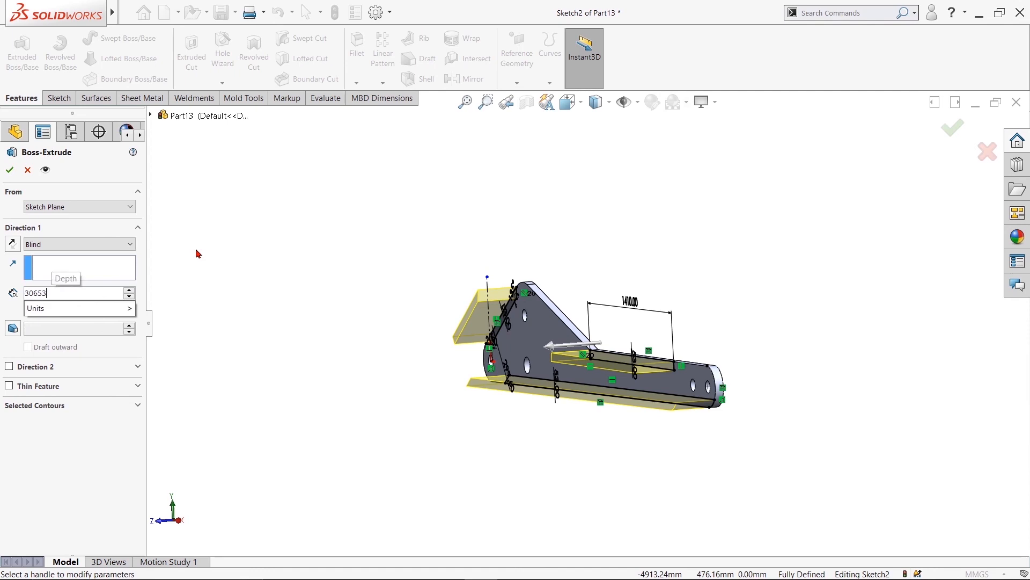
key("Left")
key("Left")
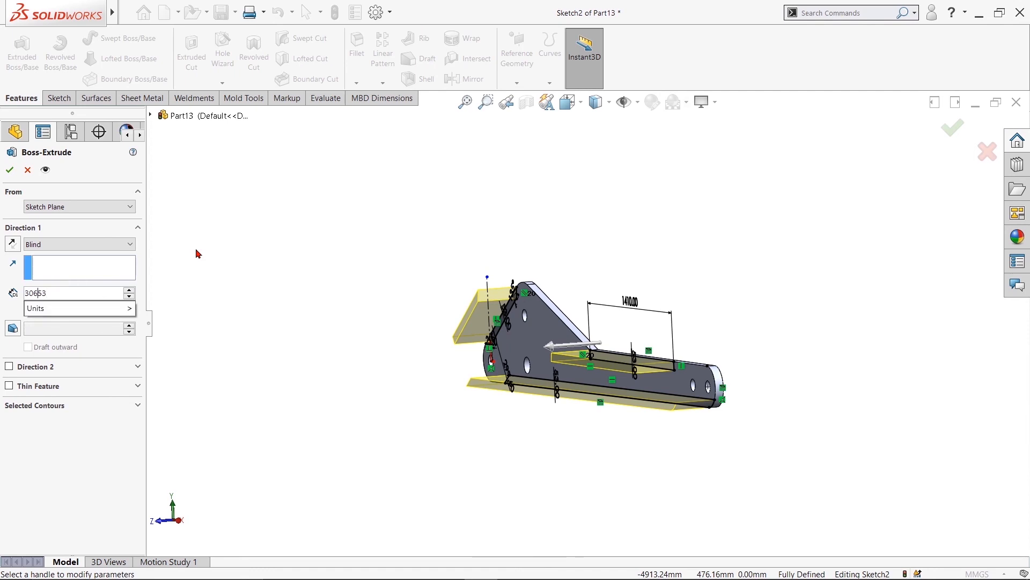
type("-")
key("Return")
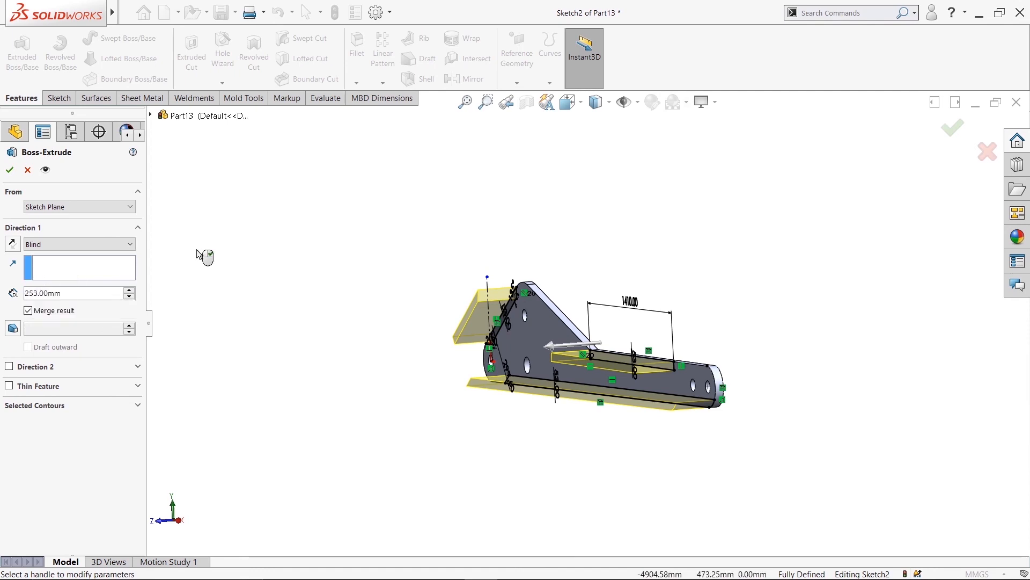
left_click(10, 169)
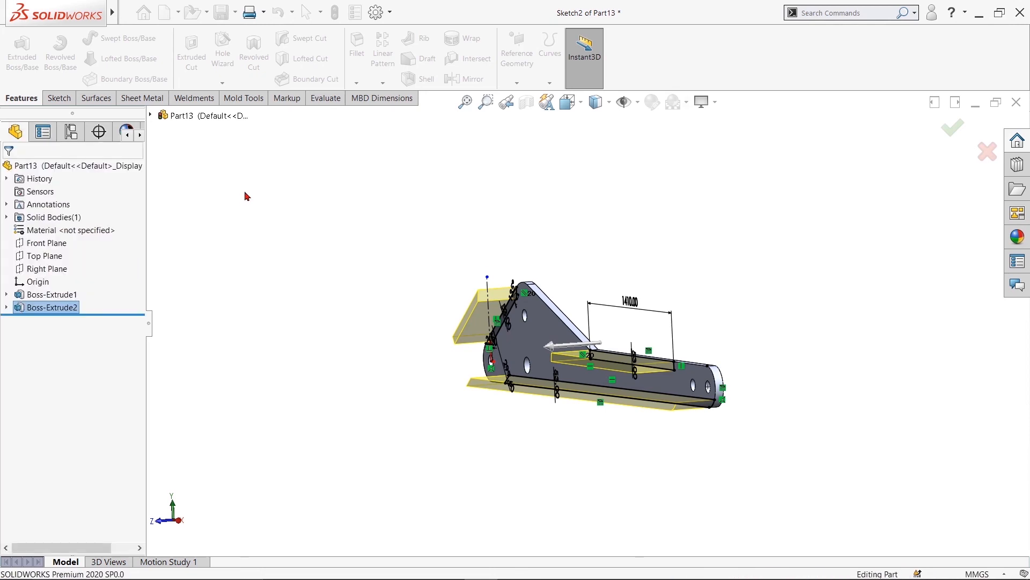
Create a reference plane offset 153 mm from the plate's back face, flipped toward the extruded strips
middle_click_drag(350, 242, 363, 317)
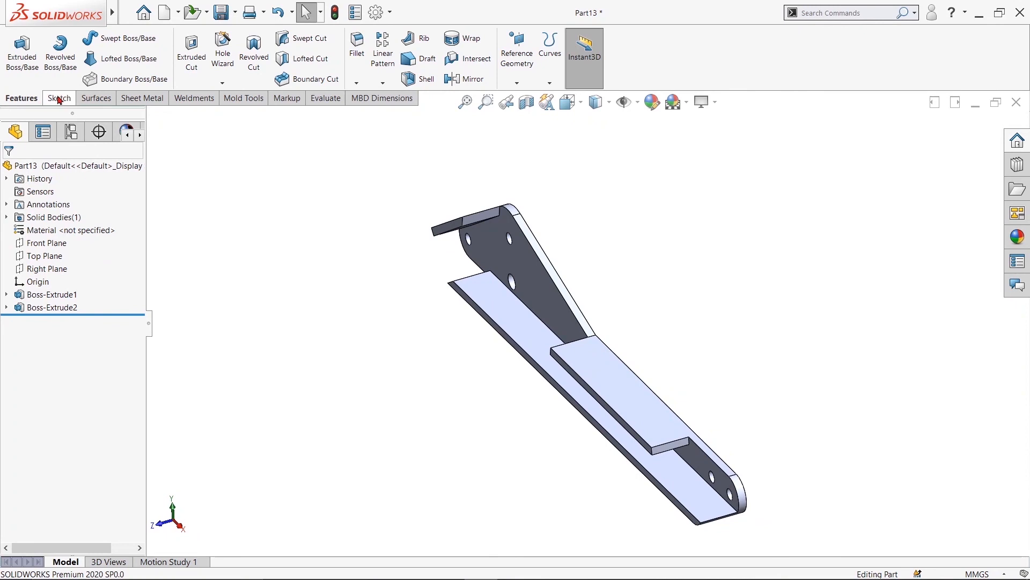
left_click(515, 84)
left_click(523, 97)
middle_click_drag(668, 253, 631, 256)
left_click(620, 253)
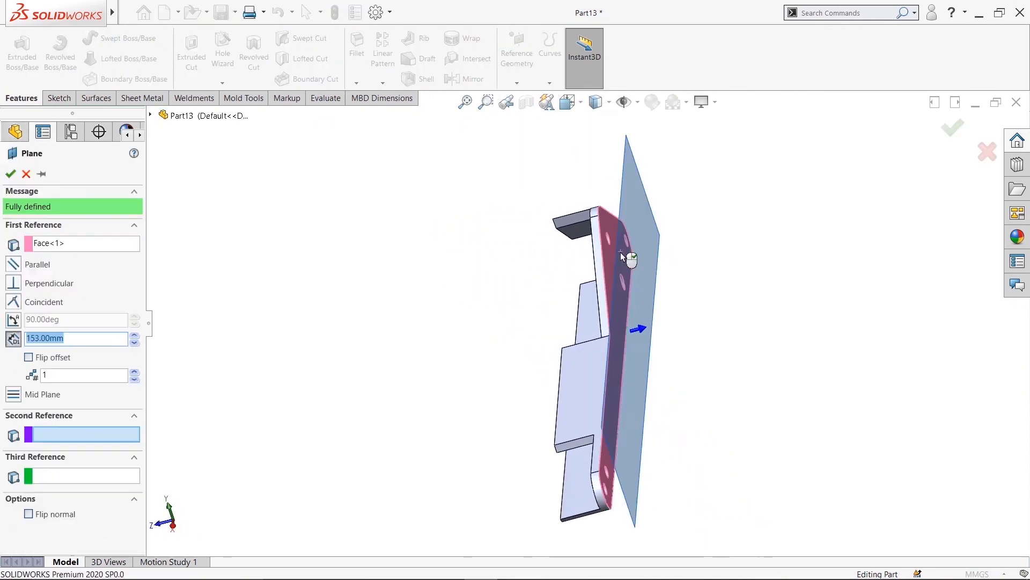
left_click(29, 358)
left_click(11, 174)
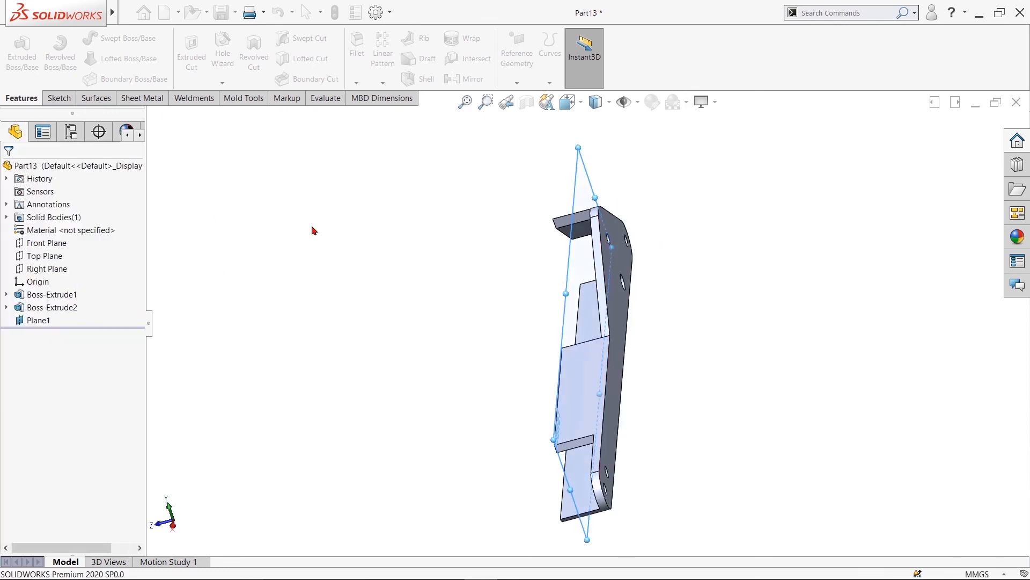
left_click(341, 278)
Mirror the base plate extrusion about the new offset plane to form the opposite side plate
middle_click_drag(341, 279, 385, 276)
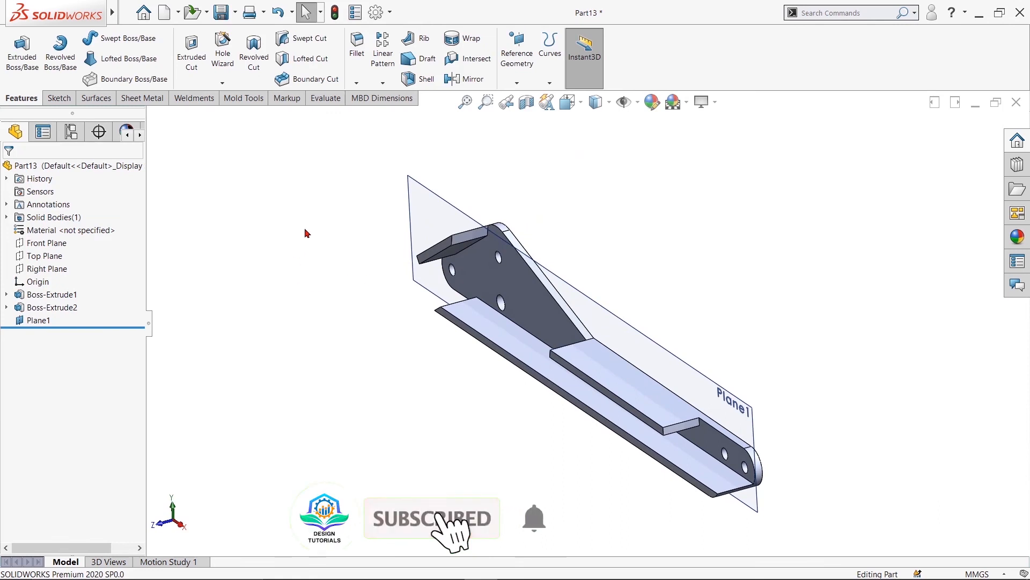
left_click(465, 79)
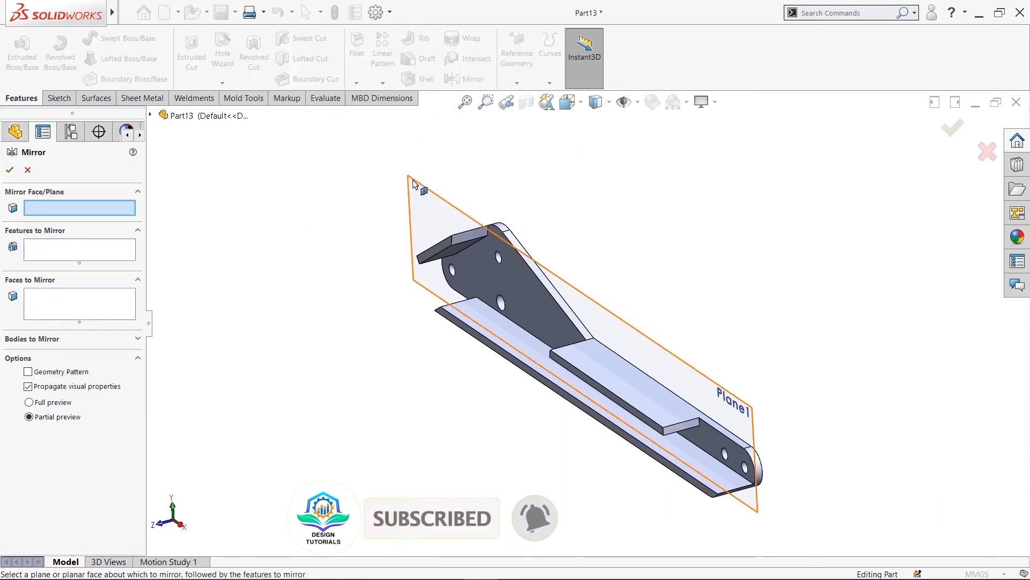
left_click(410, 176)
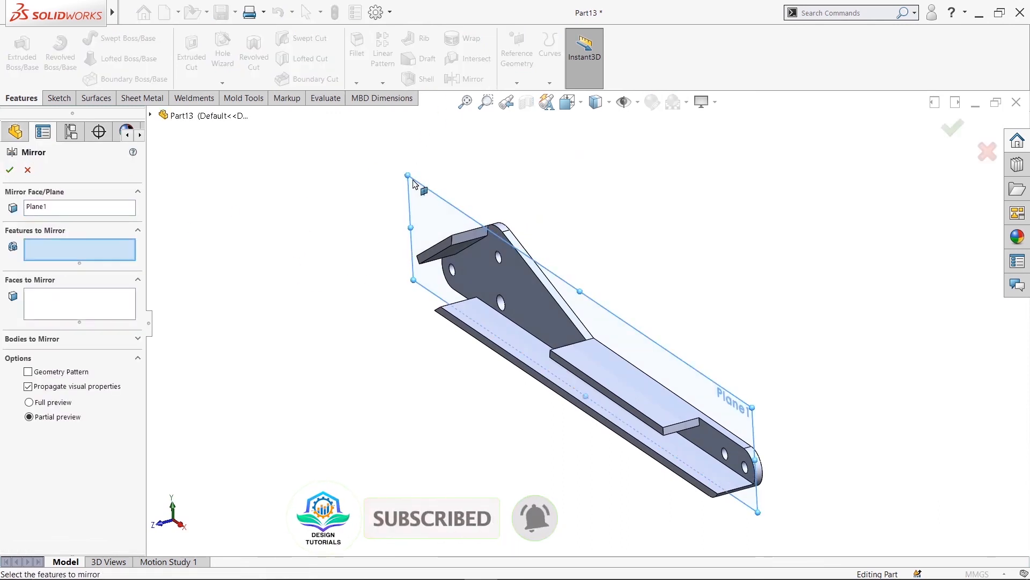
left_click(150, 115)
left_click(184, 248)
middle_click_drag(314, 330, 338, 295)
left_click(10, 169)
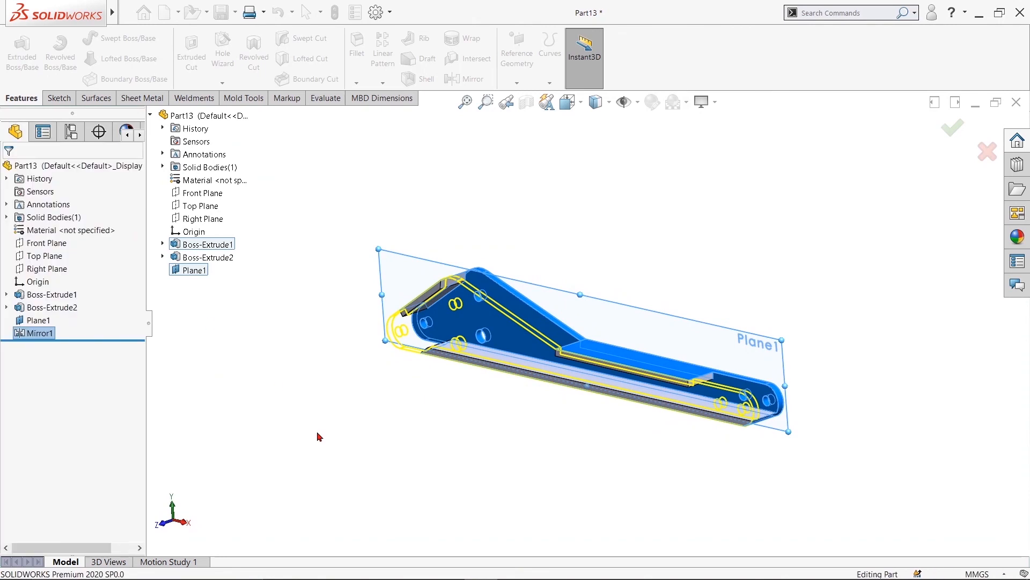
middle_click_drag(508, 463, 671, 537)
middle_click_drag(510, 439, 426, 496)
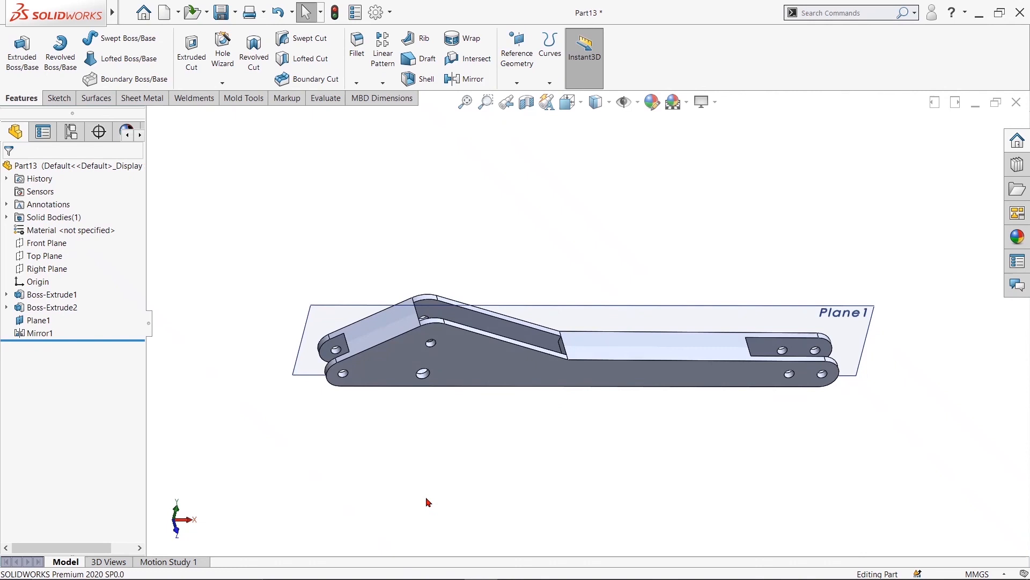